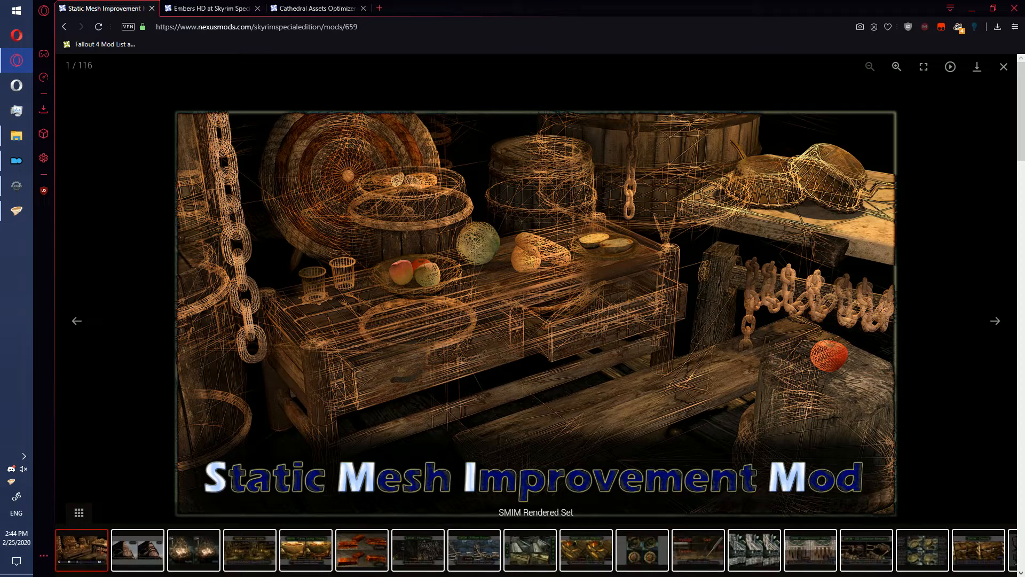
- Look at the preview images on the Embers HD and Cathedral Assets Optimizer mod pages
{"action": "left_click", "coordinate": [1003, 66]}
{"action": "left_click", "coordinate": [193, 7]}
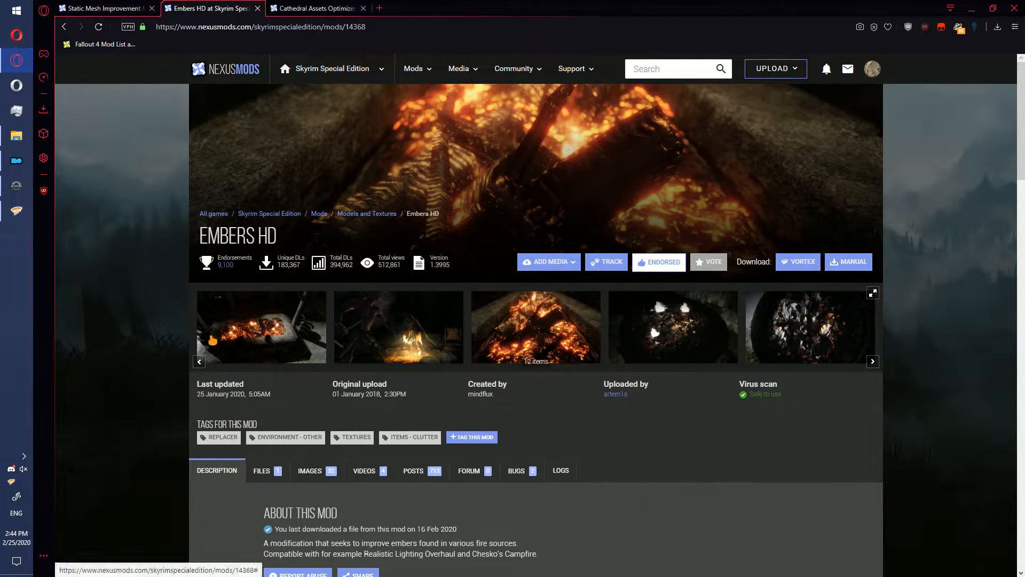
{"action": "left_click", "coordinate": [245, 339]}
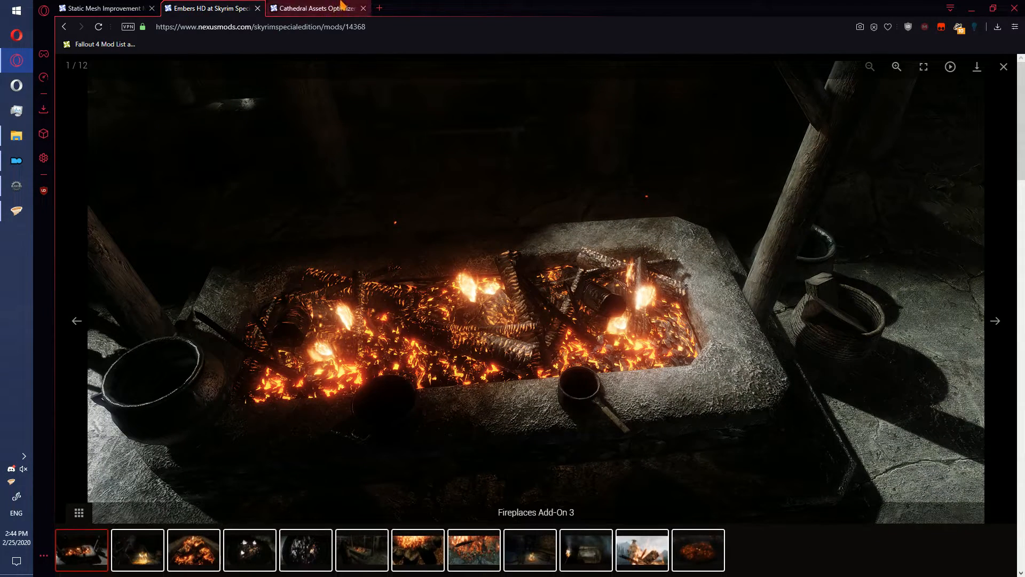
{"action": "left_click", "coordinate": [317, 8]}
{"action": "left_click", "coordinate": [299, 334]}
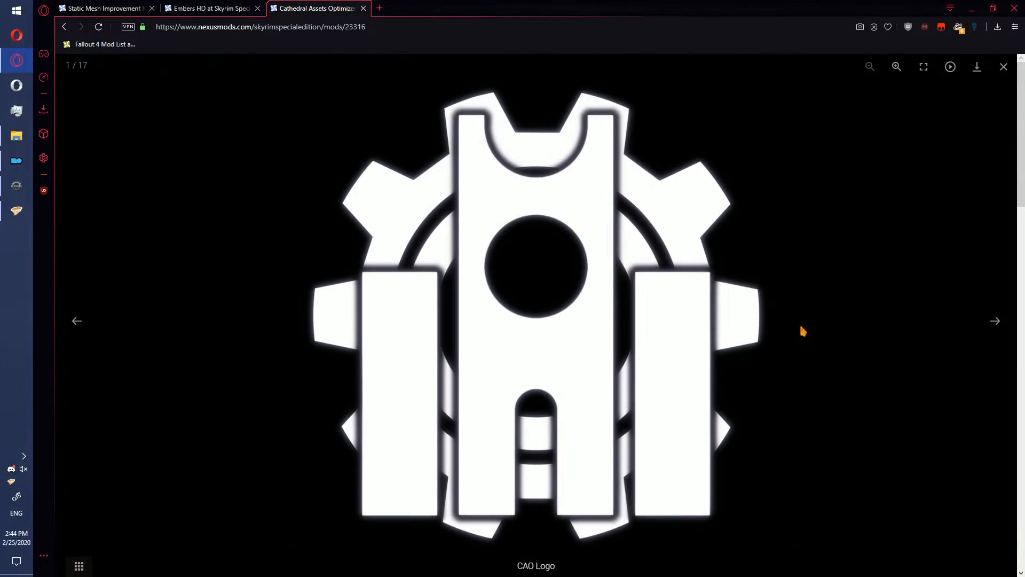
{"action": "left_click", "coordinate": [995, 322]}
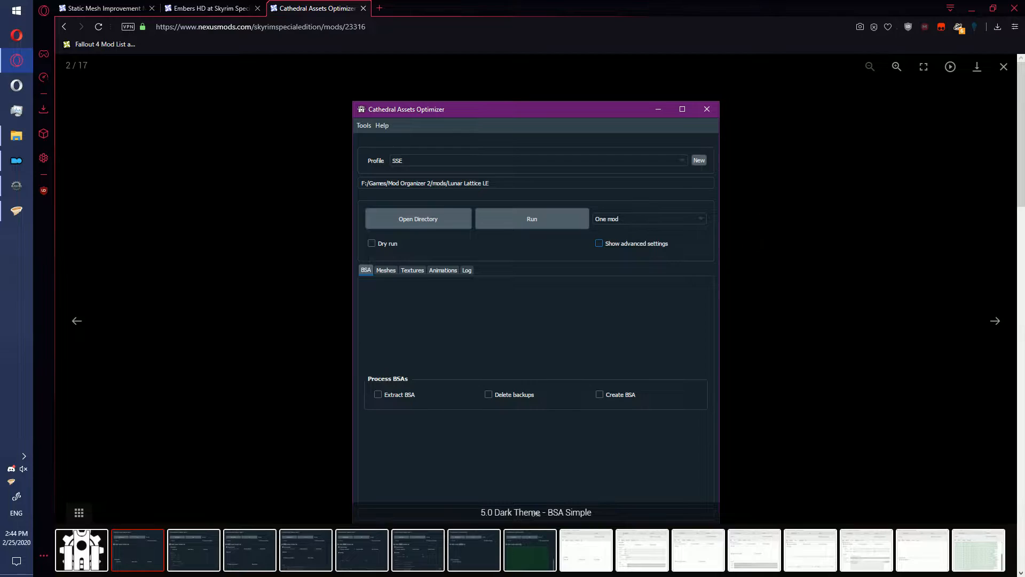
{"action": "left_click", "coordinate": [1004, 66]}
{"action": "left_click", "coordinate": [222, 7]}
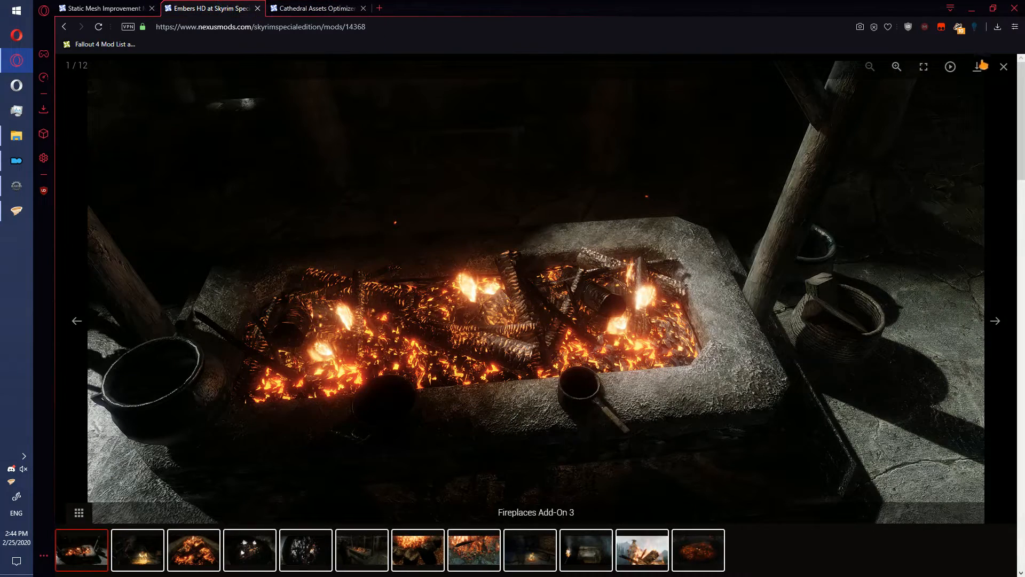
{"action": "left_click", "coordinate": [1003, 66]}
- Download the SMIM SE 2-08 main file of Static Mesh Improvement Mod through the mod manager
{"action": "left_click", "coordinate": [102, 8]}
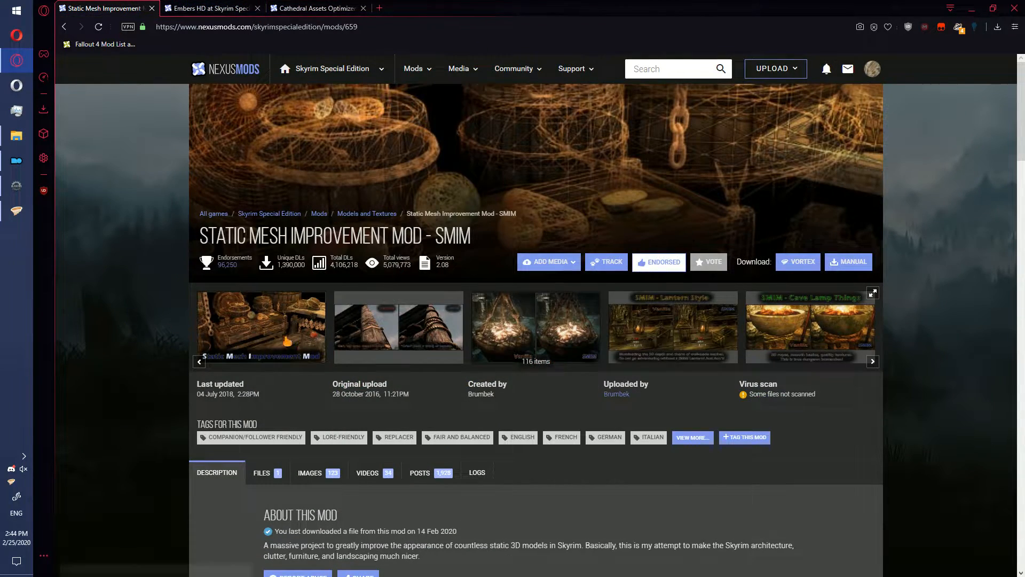
{"action": "left_click", "coordinate": [272, 473]}
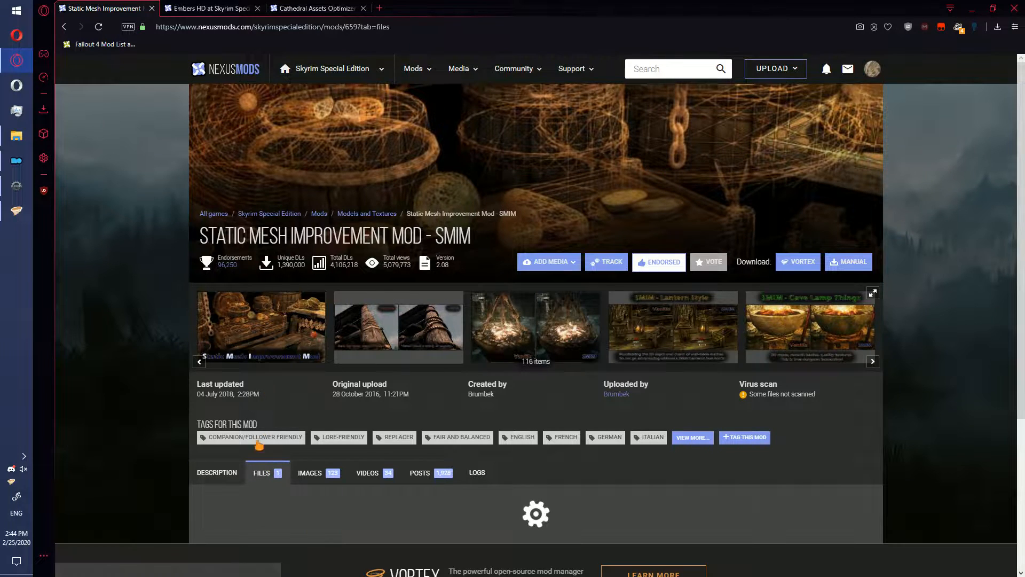
{"action": "scroll", "coordinate": [259, 445], "scroll_direction": "down", "scroll_amount": 3}
{"action": "left_click", "coordinate": [325, 446]}
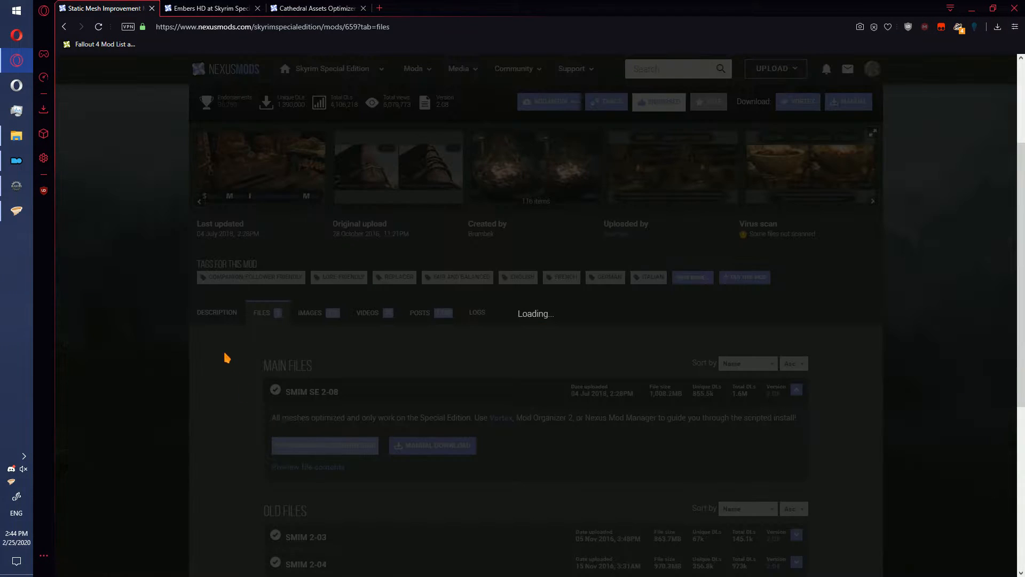
{"action": "left_click", "coordinate": [204, 345]}
- Download the Embers HD main file through the mod manager
{"action": "left_click", "coordinate": [212, 7]}
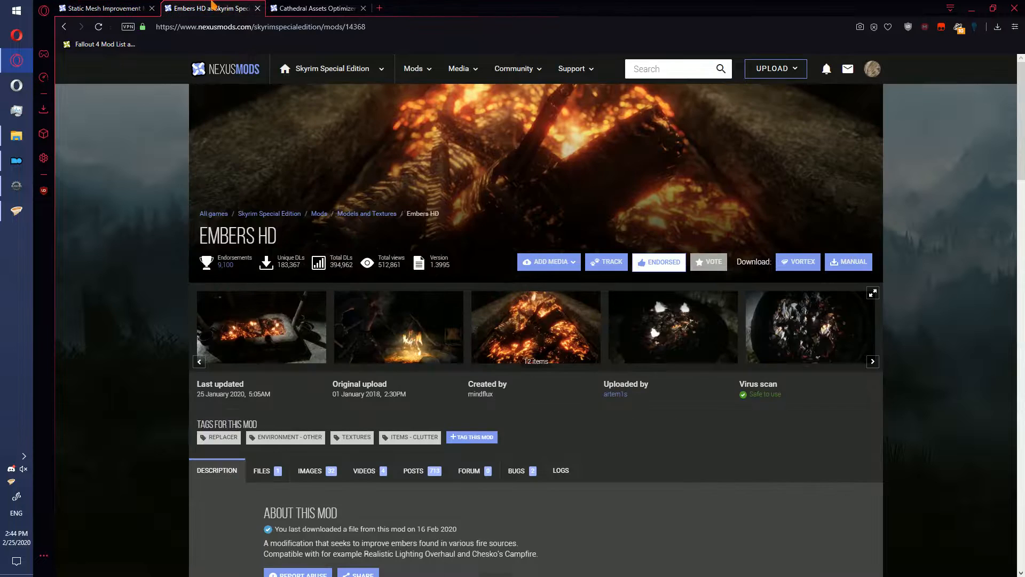
{"action": "left_click", "coordinate": [262, 470]}
{"action": "scroll", "coordinate": [333, 362], "scroll_direction": "down", "scroll_amount": 4}
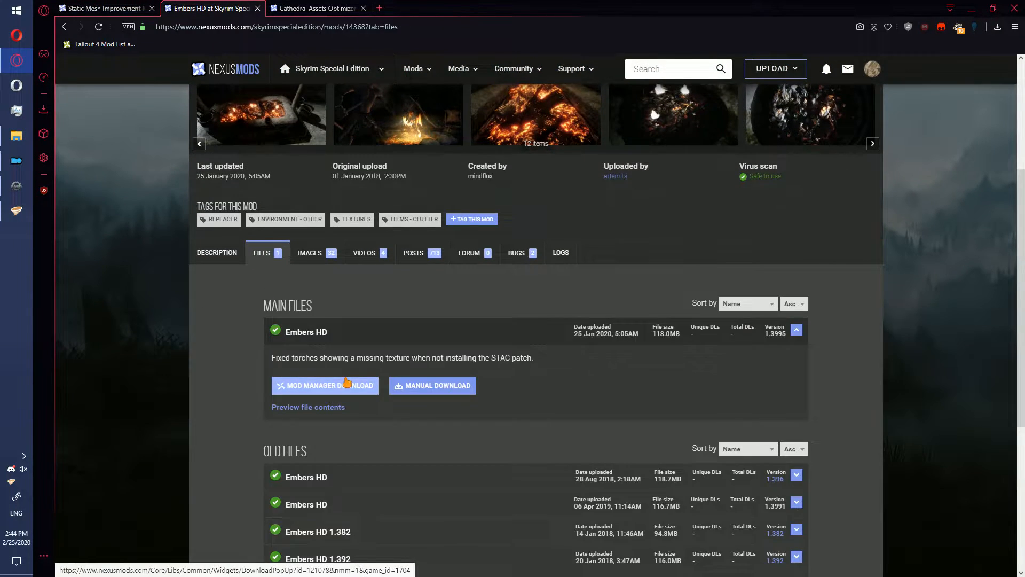
{"action": "left_click", "coordinate": [347, 385]}
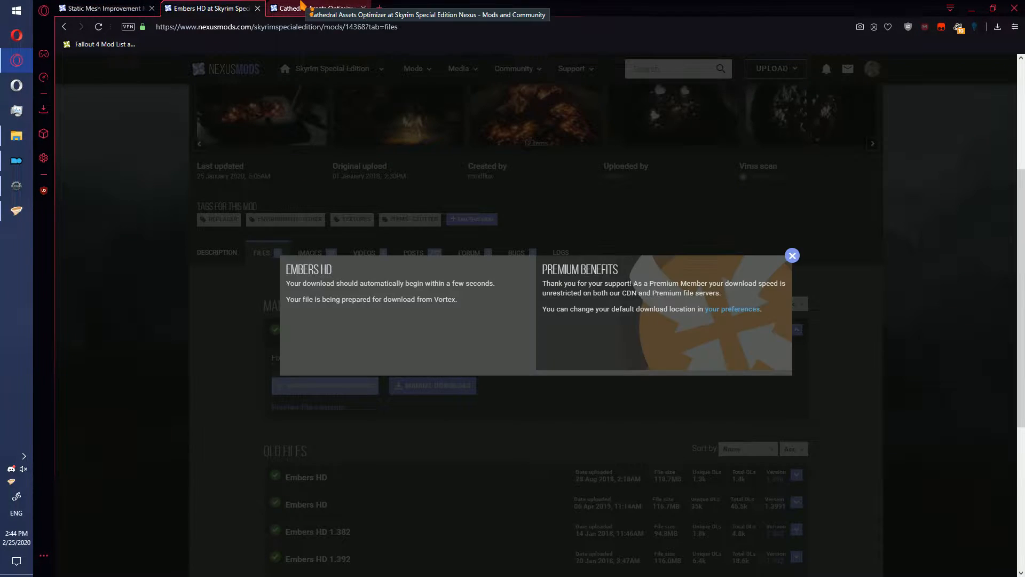
- Start a manual download of the Cathedral Assets Optimizer 5.0.10 main file
{"action": "left_click", "coordinate": [302, 6]}
{"action": "scroll", "coordinate": [274, 342], "scroll_direction": "down", "scroll_amount": 2}
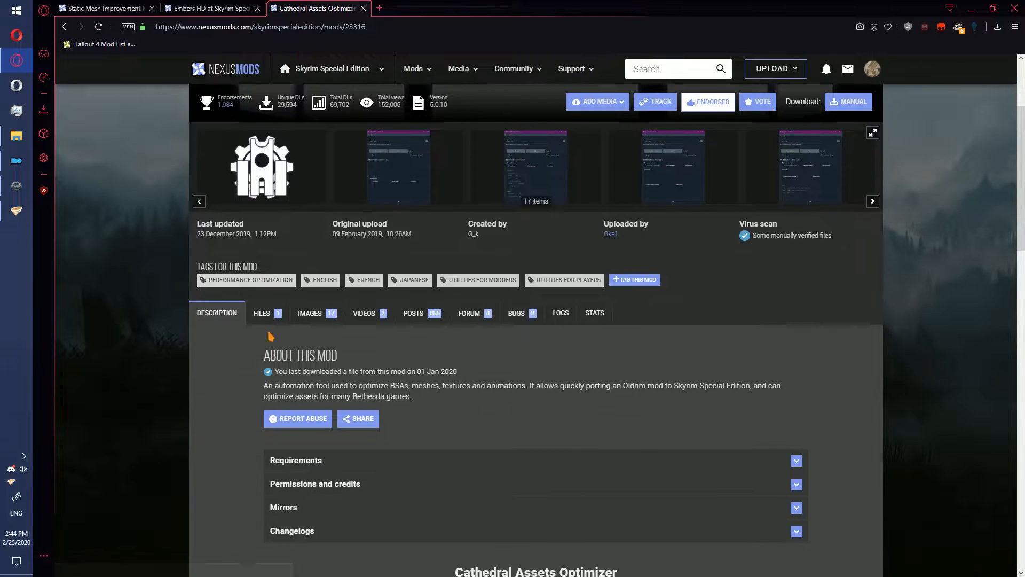
{"action": "left_click", "coordinate": [276, 319]}
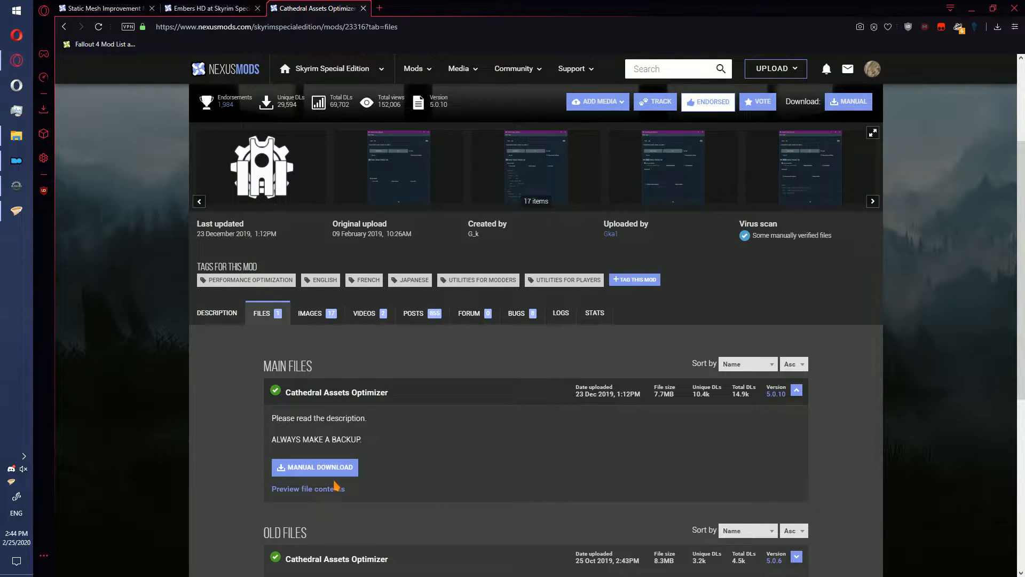
{"action": "left_click", "coordinate": [319, 468]}
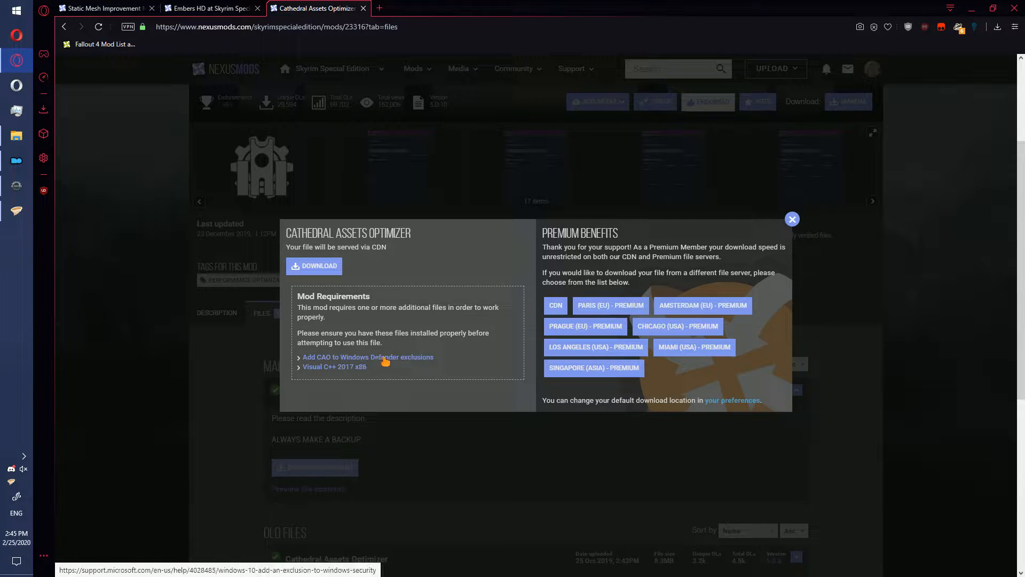
- Save the optimizer archive and the required Visual C++ 2017 x86 installer to the D:\games\tools folder
{"action": "right_click", "coordinate": [365, 368]}
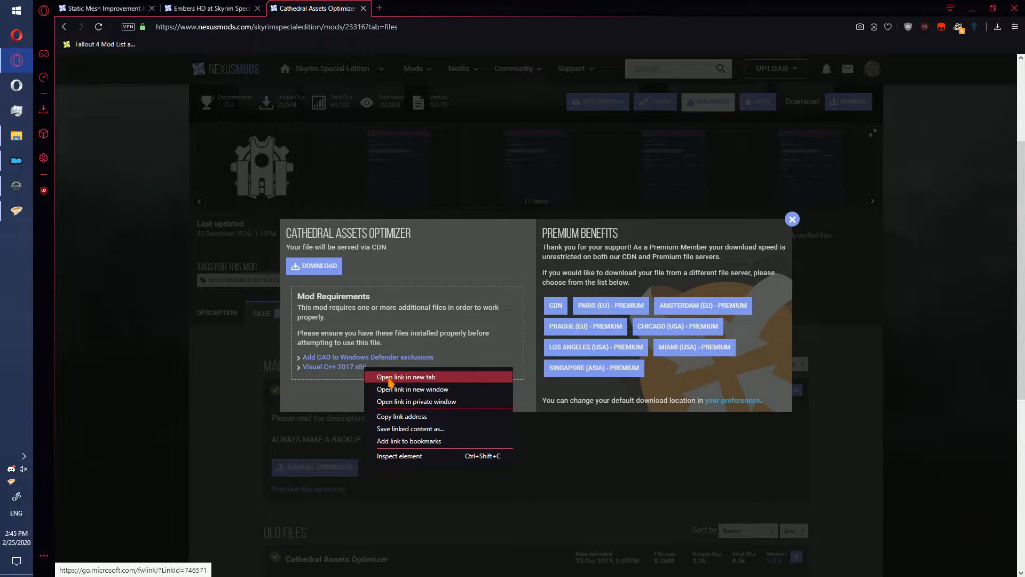
{"action": "left_click", "coordinate": [384, 379]}
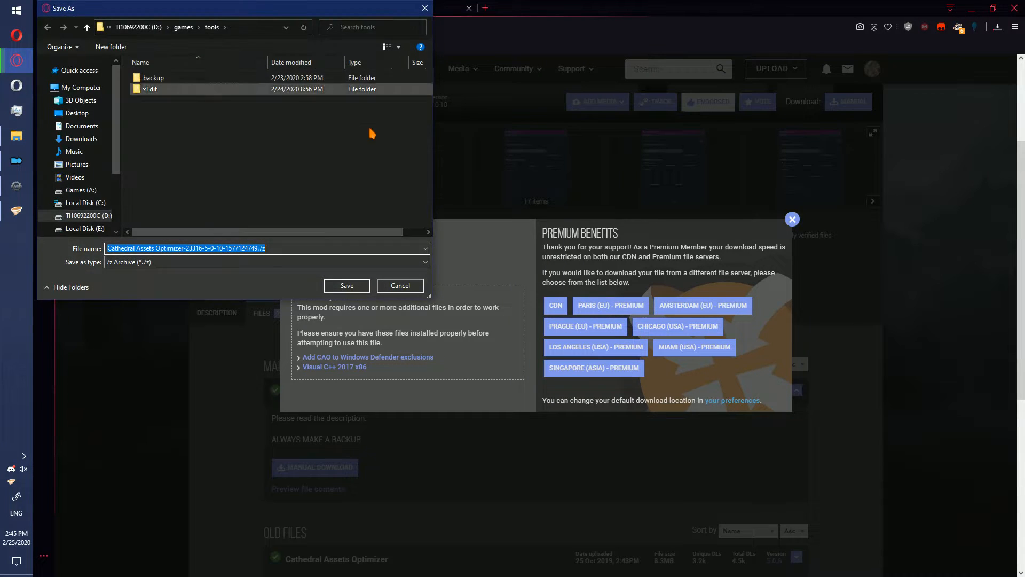
{"action": "left_click", "coordinate": [347, 285]}
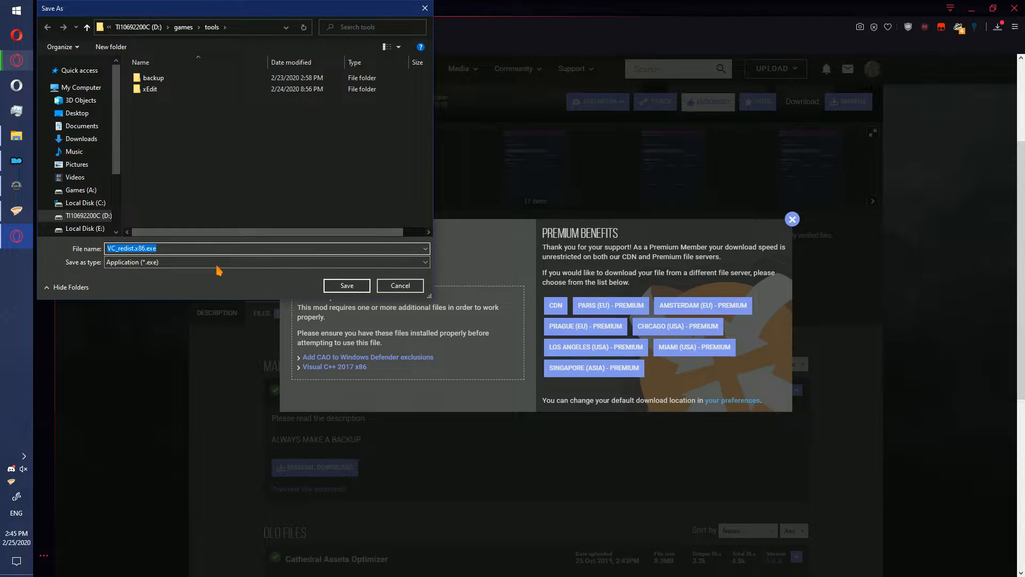
{"action": "left_click", "coordinate": [346, 285]}
{"action": "left_click", "coordinate": [299, 268]}
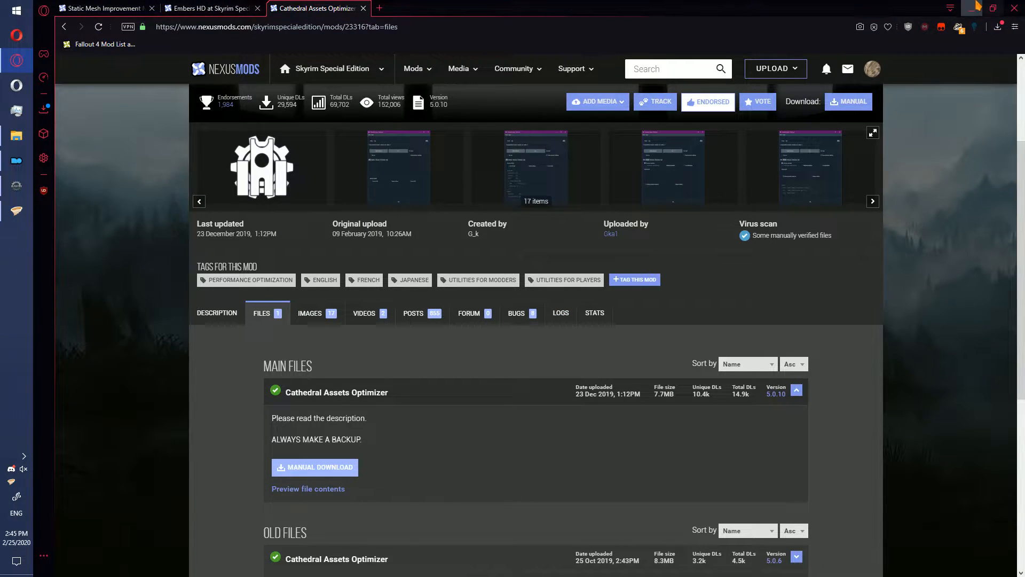
- Switch to File Explorer, try installing the Visual C++ 2017 Redistributable (x86) with its license terms accepted, and delete VC_redist.x86.exe
{"action": "left_click", "coordinate": [975, 6]}
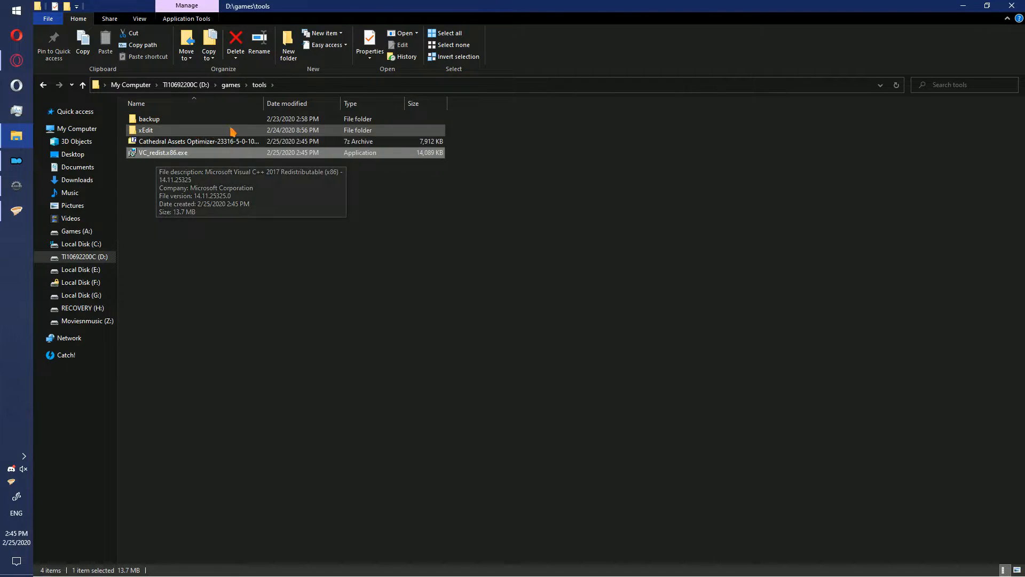
{"action": "double_click", "coordinate": [172, 153]}
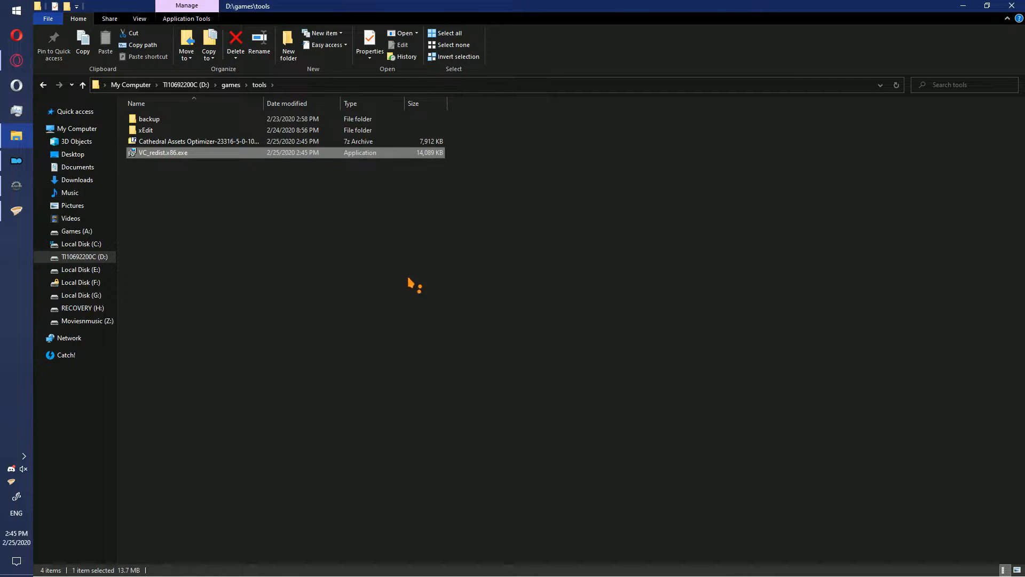
{"action": "left_click", "coordinate": [573, 309]}
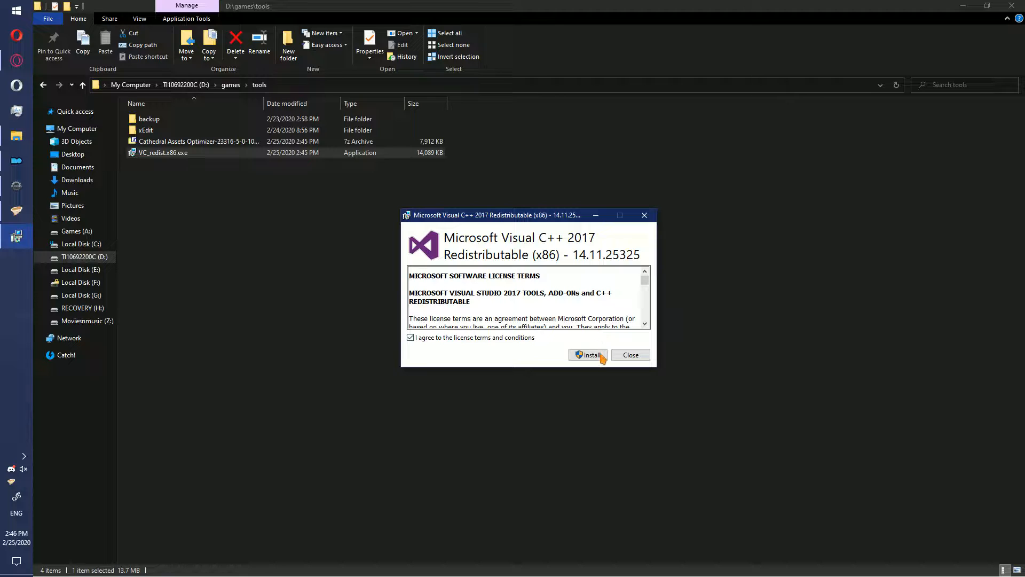
{"action": "left_click", "coordinate": [588, 354]}
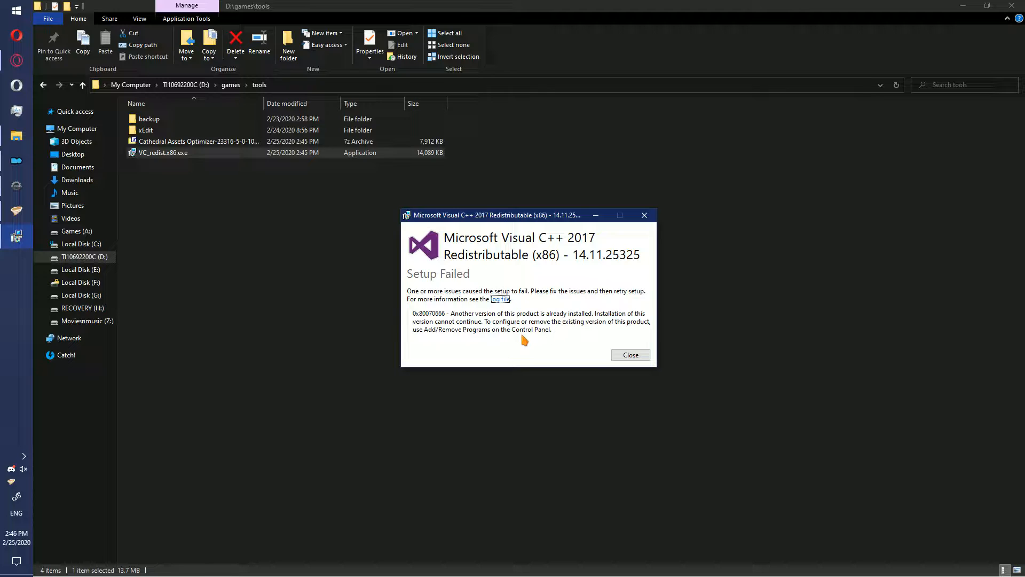
{"action": "left_click", "coordinate": [631, 354]}
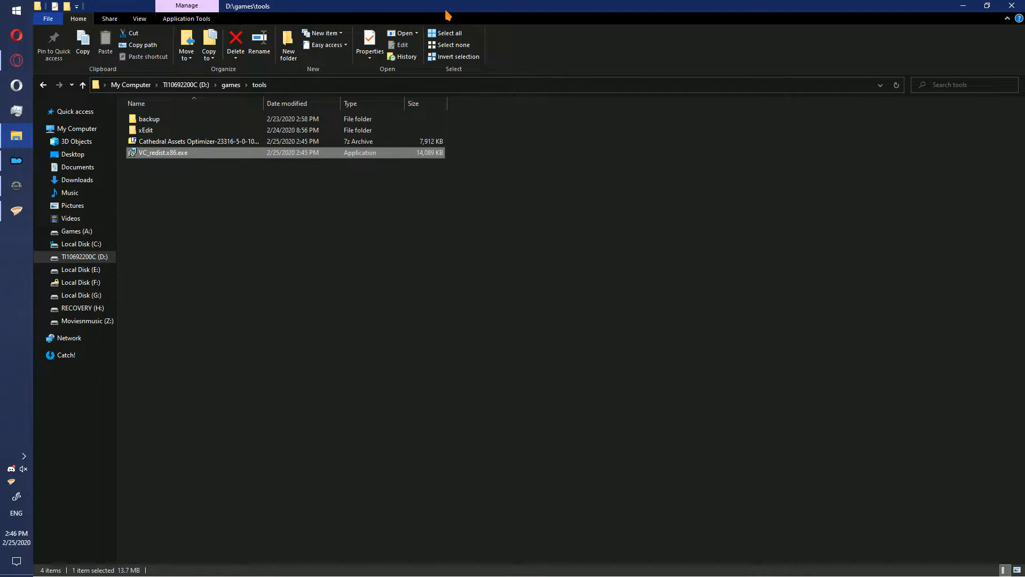
{"action": "key", "text": "Delete"}
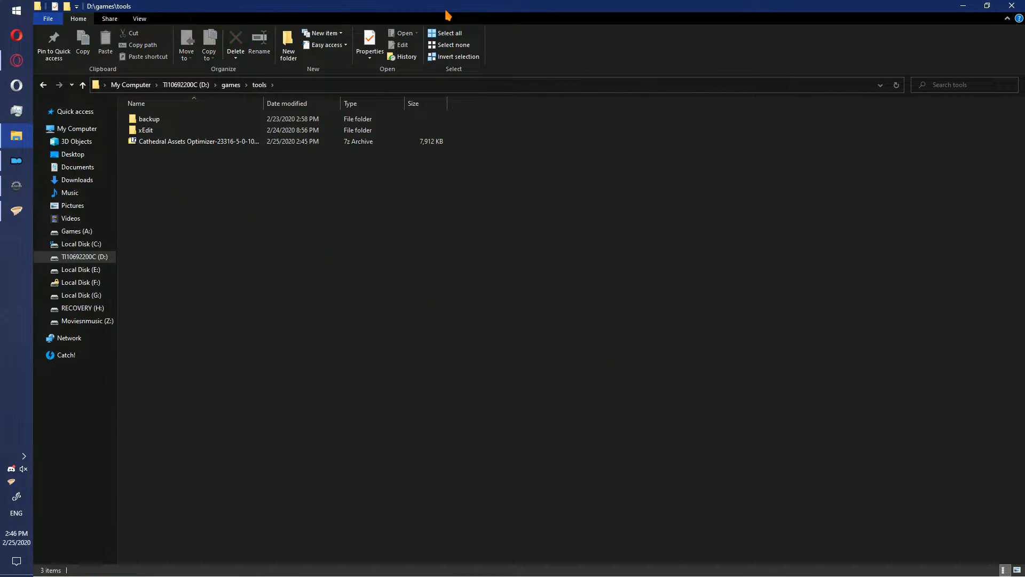
- Extract the Cathedral Assets Optimizer archive with 7-Zip into a folder named after it, and remove the archive
{"action": "left_click", "coordinate": [220, 146]}
{"action": "right_click", "coordinate": [222, 150]}
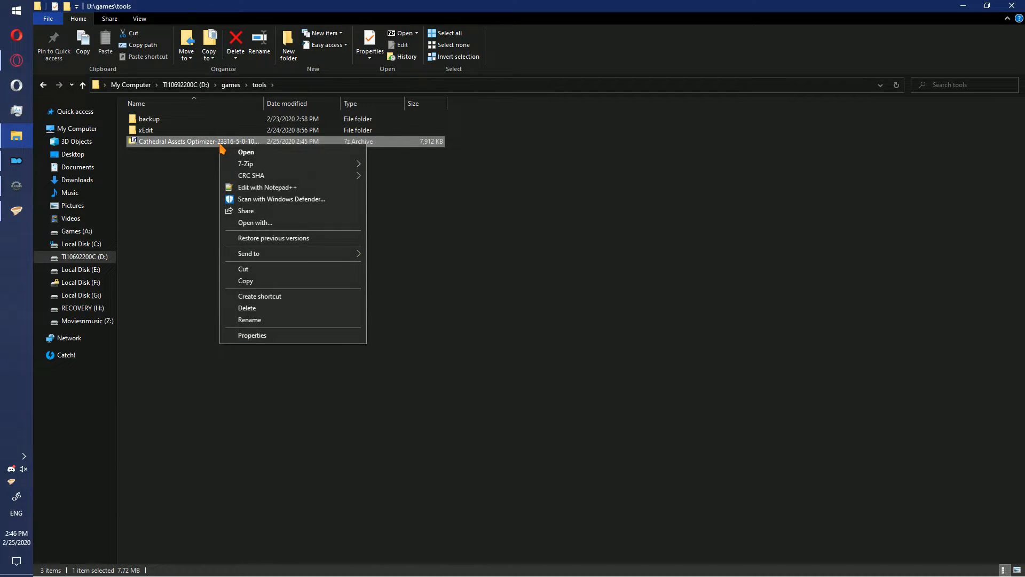
{"action": "mouse_move", "coordinate": [265, 163]}
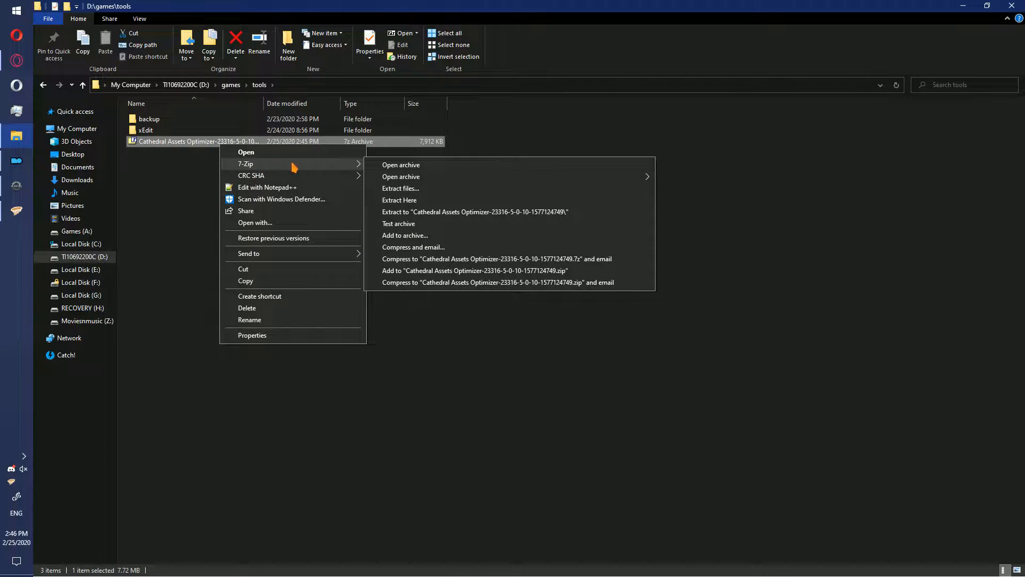
{"action": "left_click", "coordinate": [463, 212]}
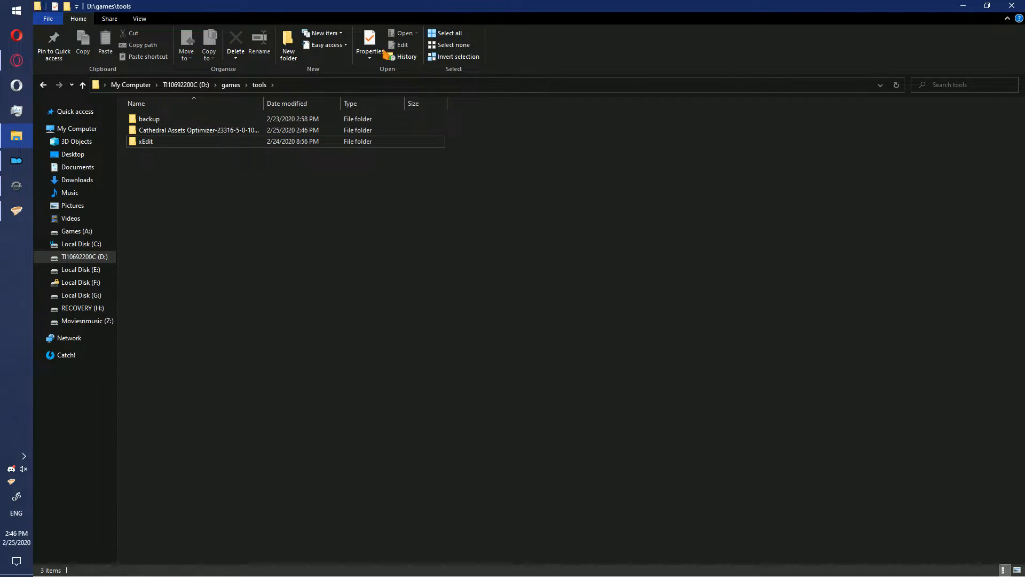
- Check the extracted optimizer folder's contents and rename the folder to CAO
{"action": "double_click", "coordinate": [210, 130]}
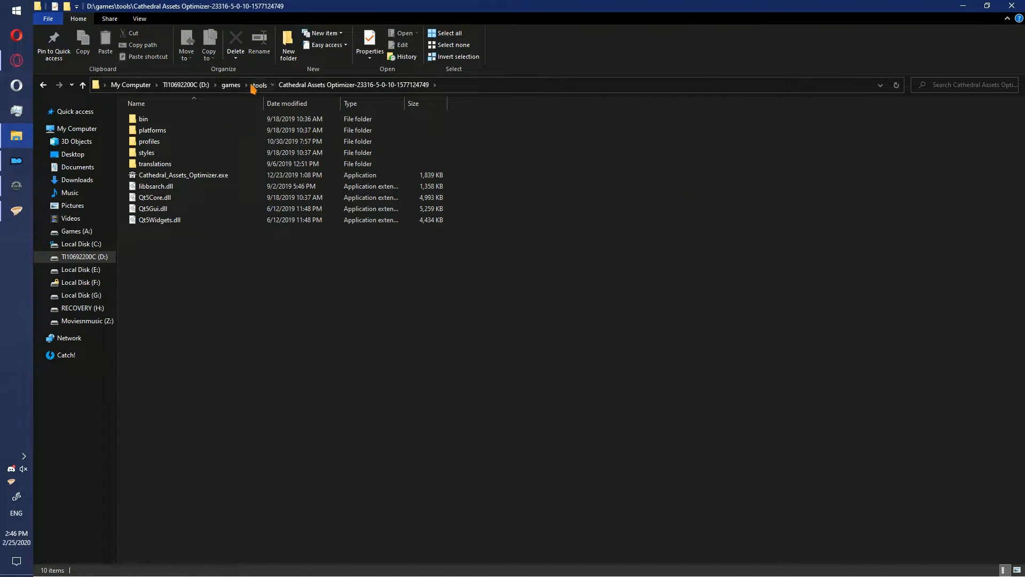
{"action": "left_click", "coordinate": [260, 84]}
{"action": "left_click", "coordinate": [225, 131]}
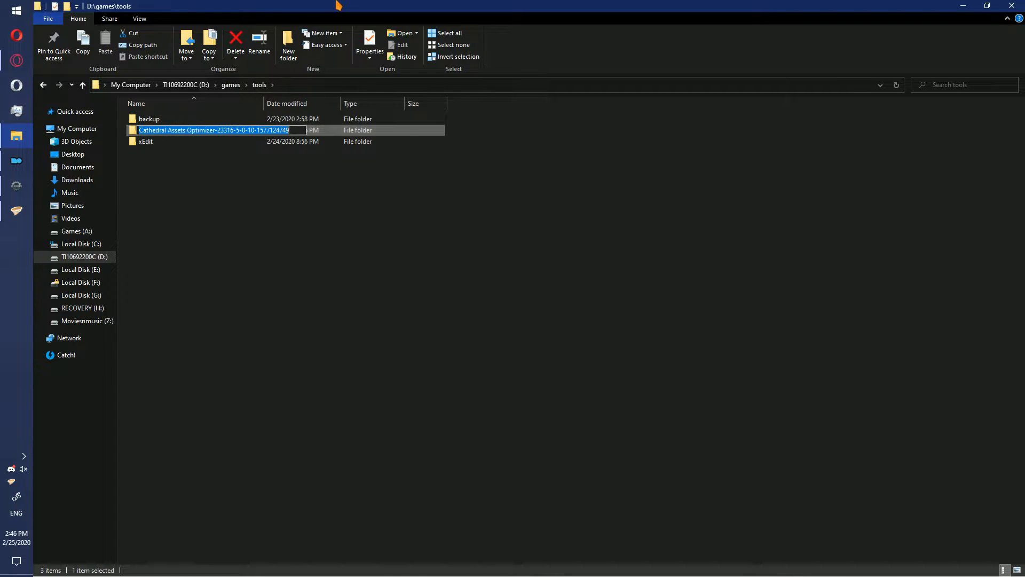
{"action": "type", "text": "CAO"}
{"action": "key", "text": "Return"}
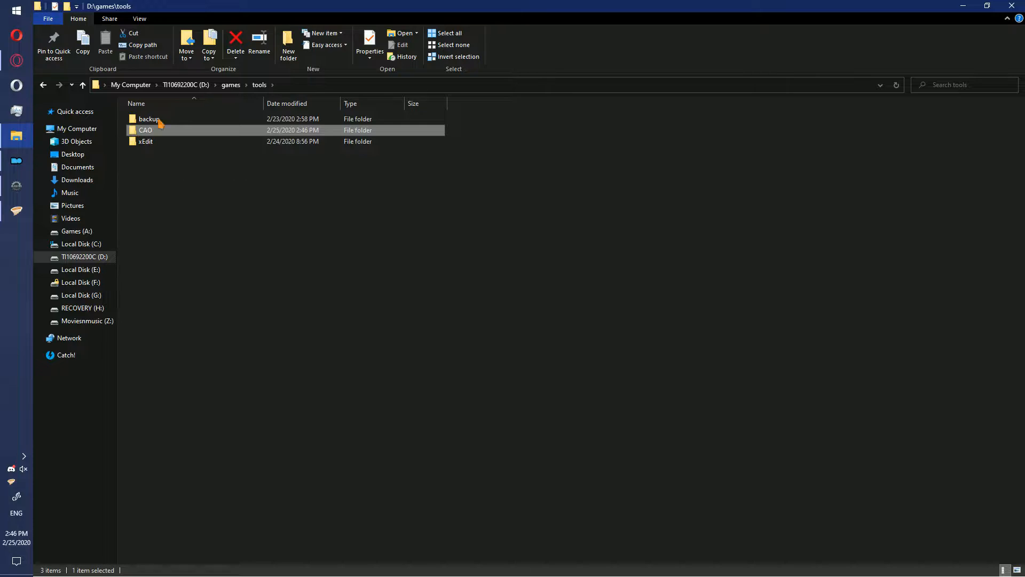
- Switch to Mod Organizer and install the downloaded SMIM SE 2-08 archive with the Skyrim 2016 Special Edition: Everything option
{"action": "mouse_move", "coordinate": [27, 161]}
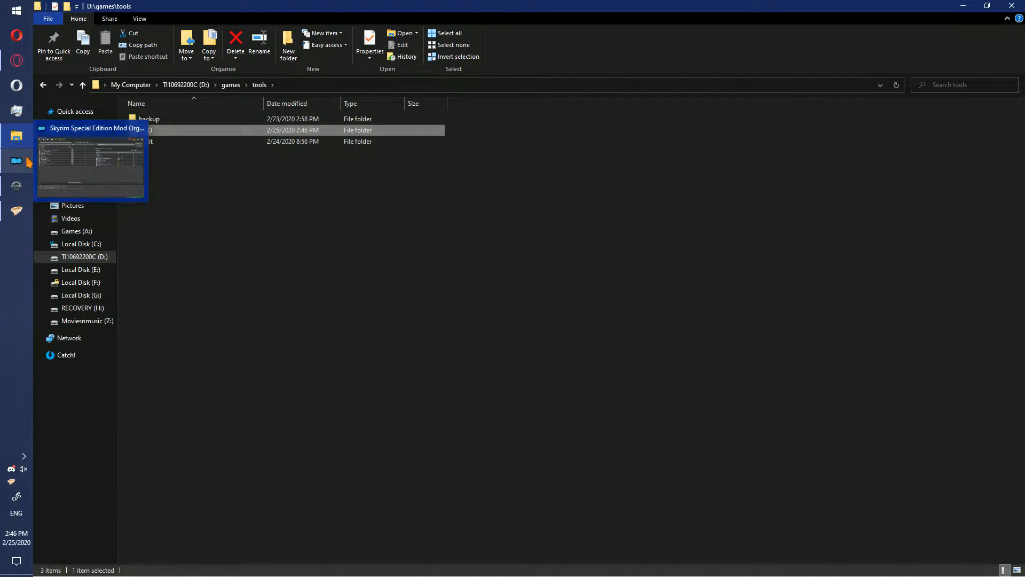
{"action": "left_click", "coordinate": [28, 161]}
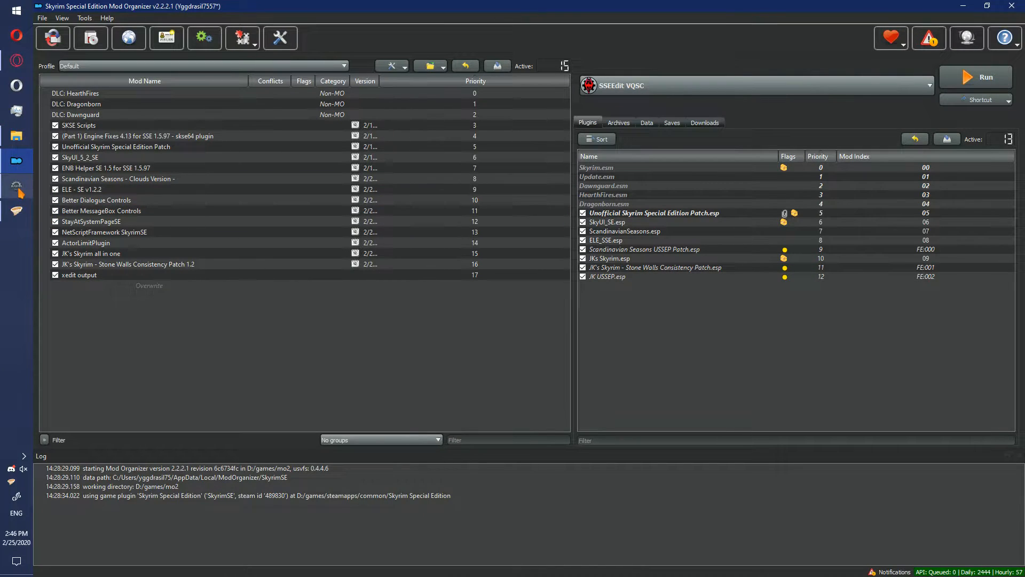
{"action": "left_click", "coordinate": [700, 126]}
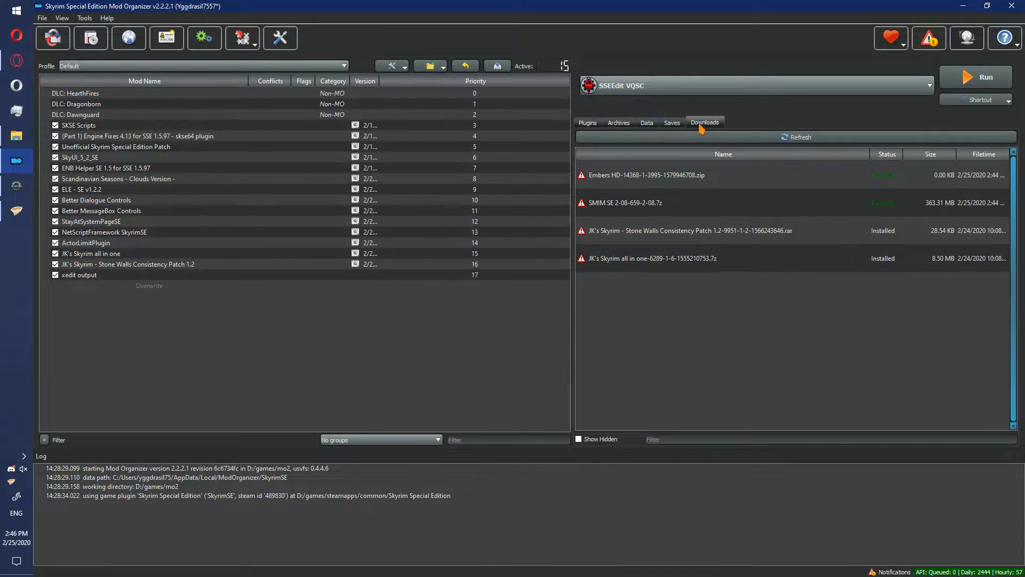
{"action": "double_click", "coordinate": [640, 205]}
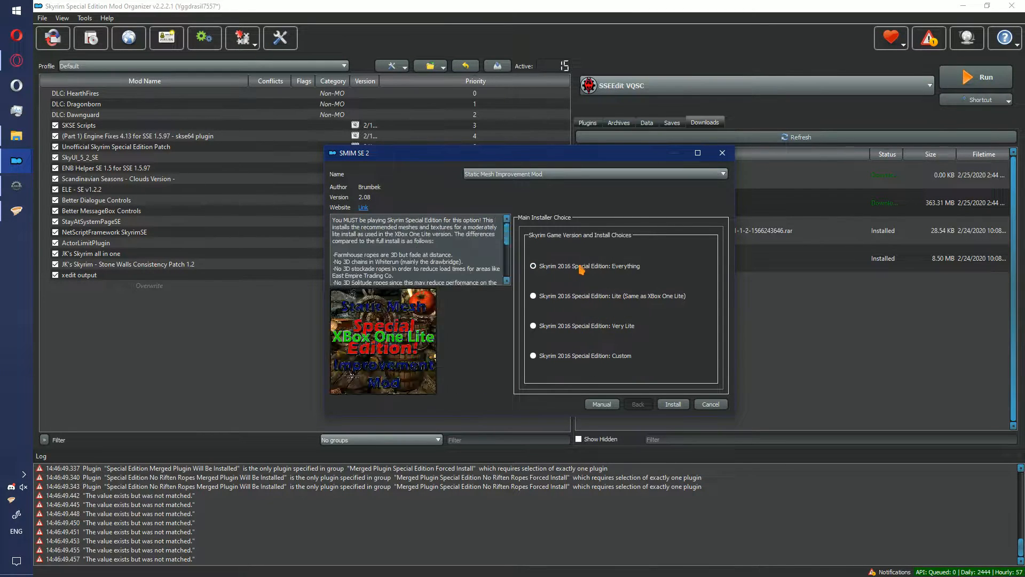
{"action": "left_click", "coordinate": [671, 403]}
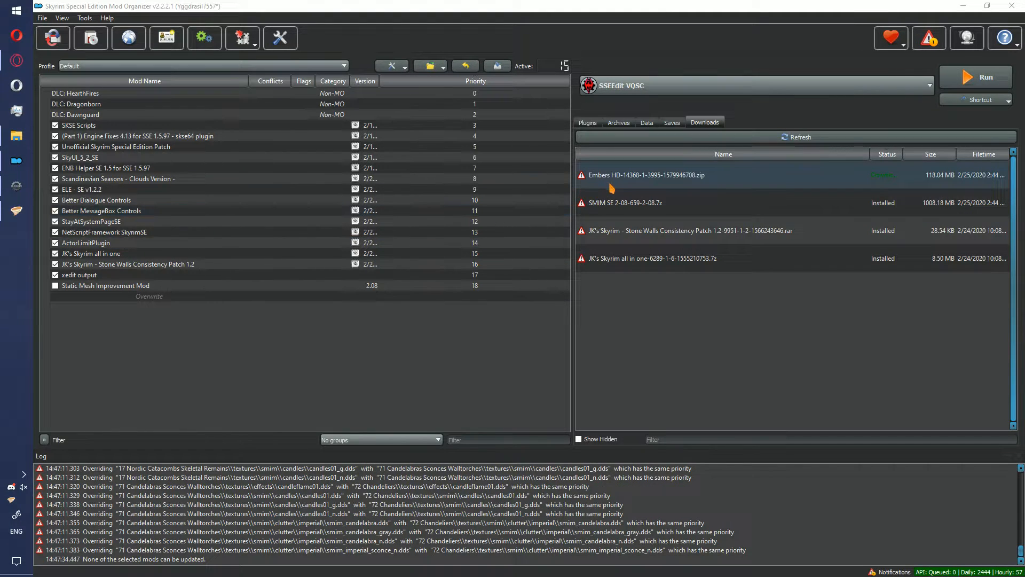
- Install the downloaded Embers HD archive with Embers HD 2K Orange Cast, Fireplaces Add-On, Forges Add-On and Lava Crater Add-On, without compatibility patches
{"action": "double_click", "coordinate": [614, 187]}
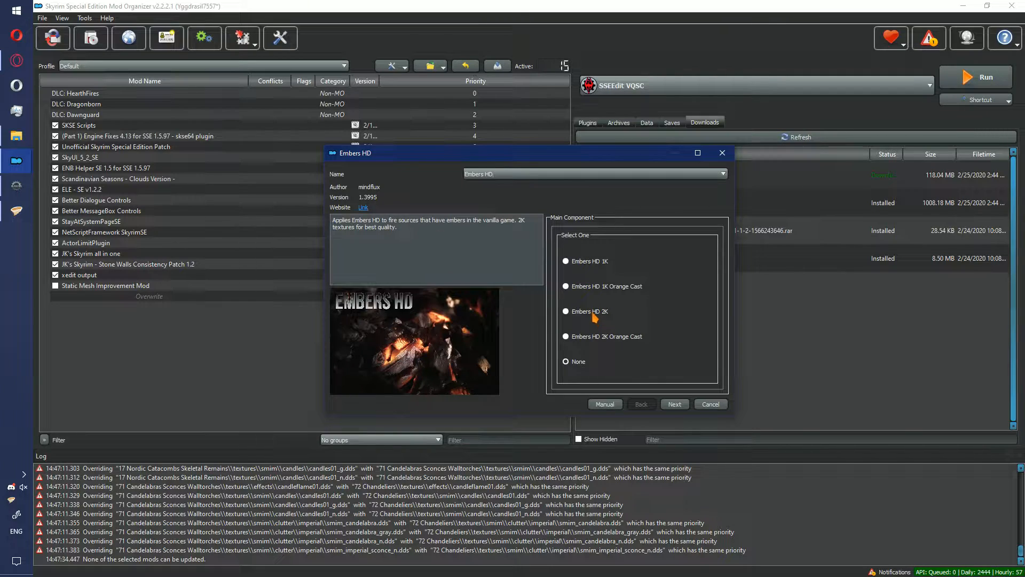
{"action": "left_click", "coordinate": [608, 340]}
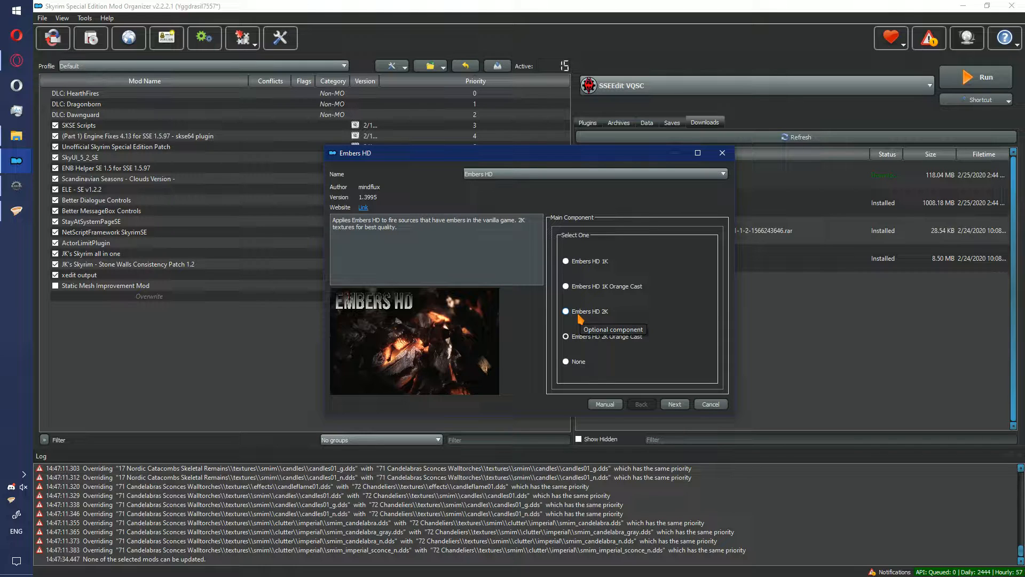
{"action": "left_click", "coordinate": [674, 404]}
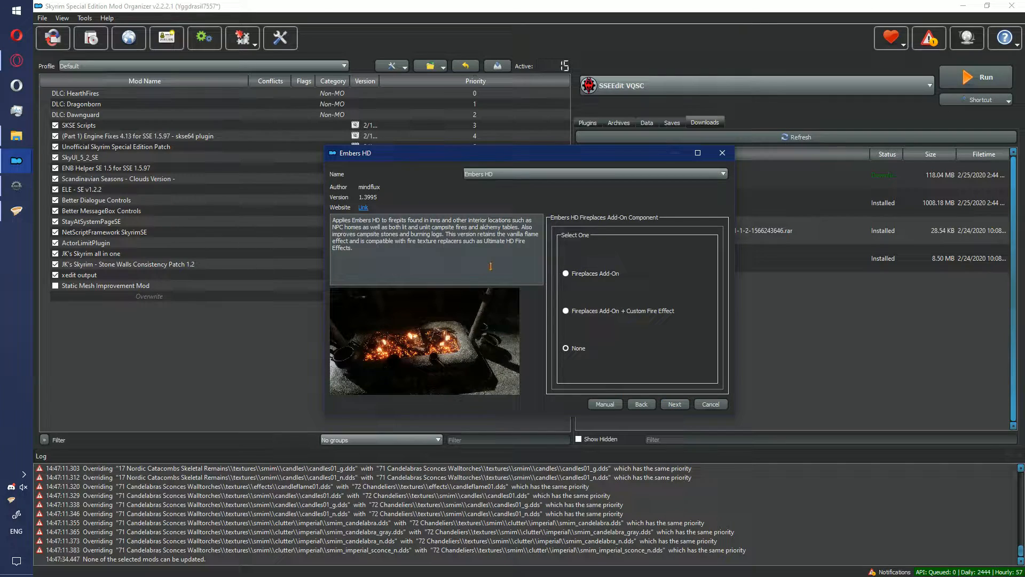
{"action": "left_click", "coordinate": [605, 275]}
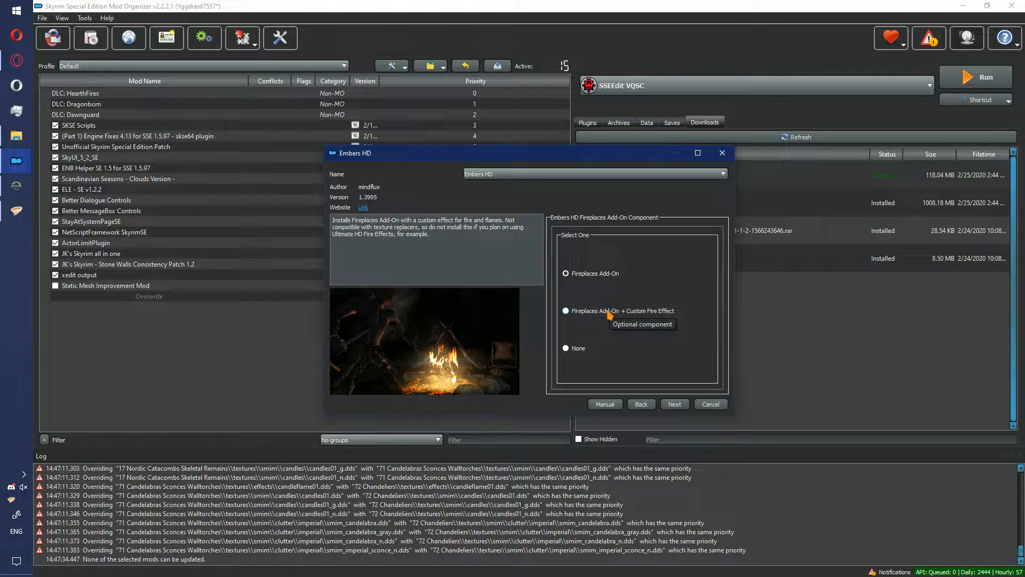
{"action": "left_click", "coordinate": [673, 405]}
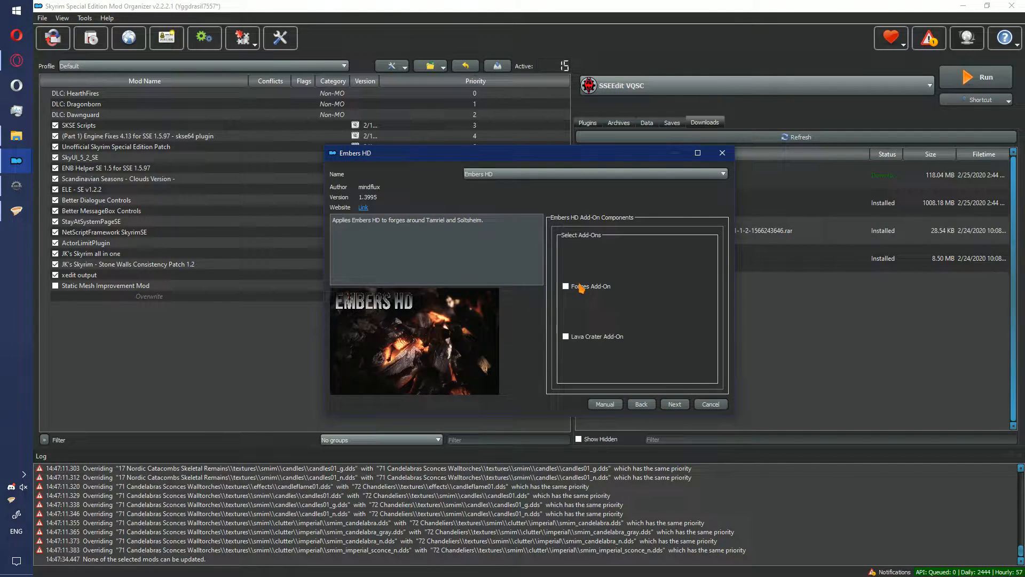
{"action": "left_click", "coordinate": [582, 337]}
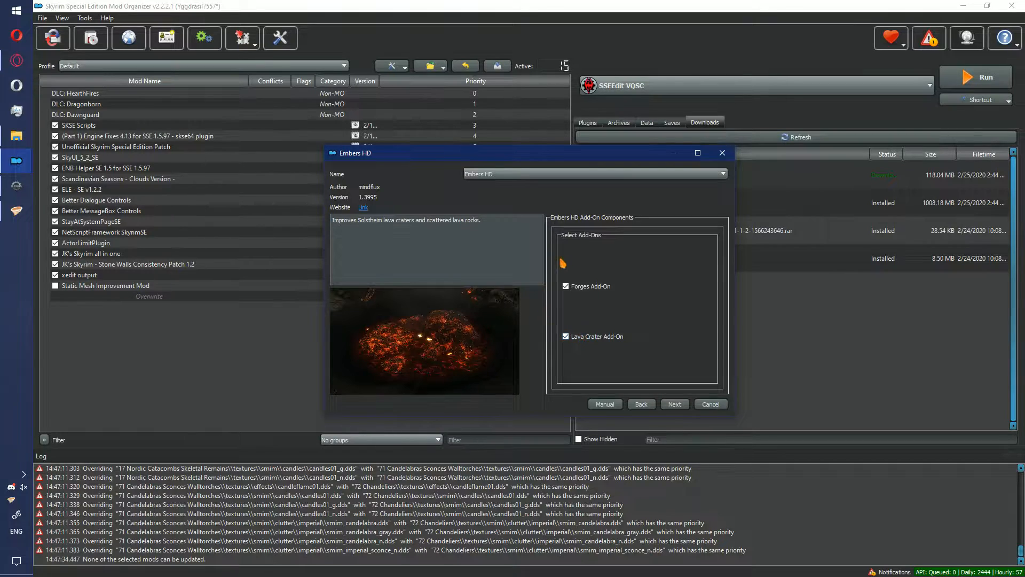
{"action": "left_click", "coordinate": [674, 405]}
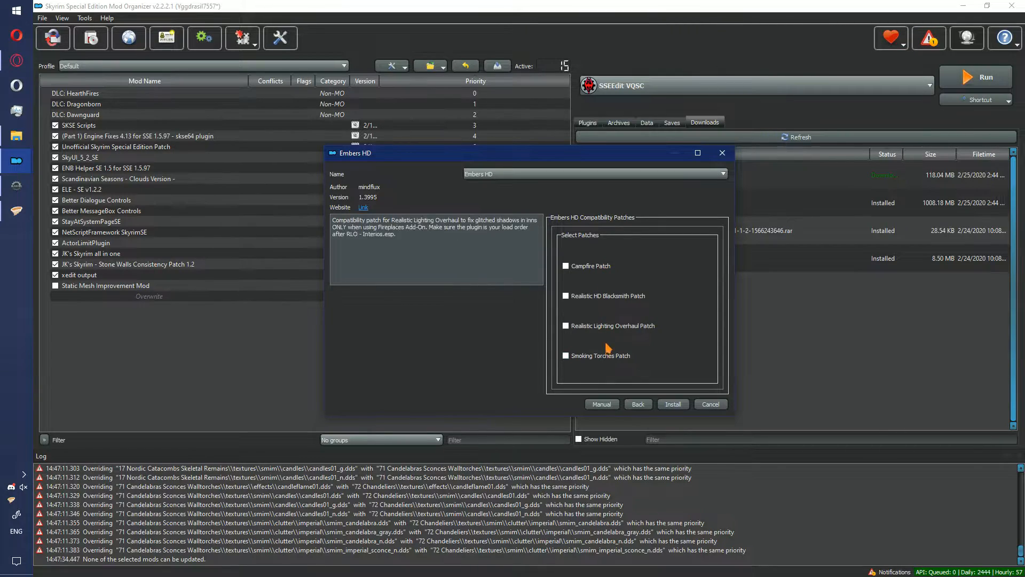
{"action": "left_click", "coordinate": [671, 404]}
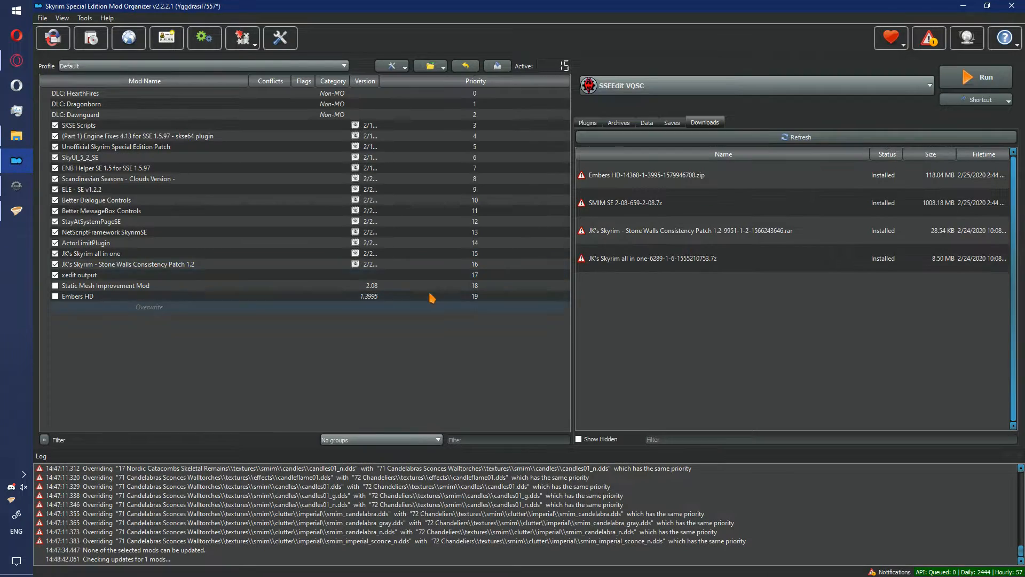
- Enable Static Mesh Improvement Mod and Embers HD in the mod list and check the file conflicts between them
{"action": "left_click", "coordinate": [55, 295]}
{"action": "left_click", "coordinate": [55, 285]}
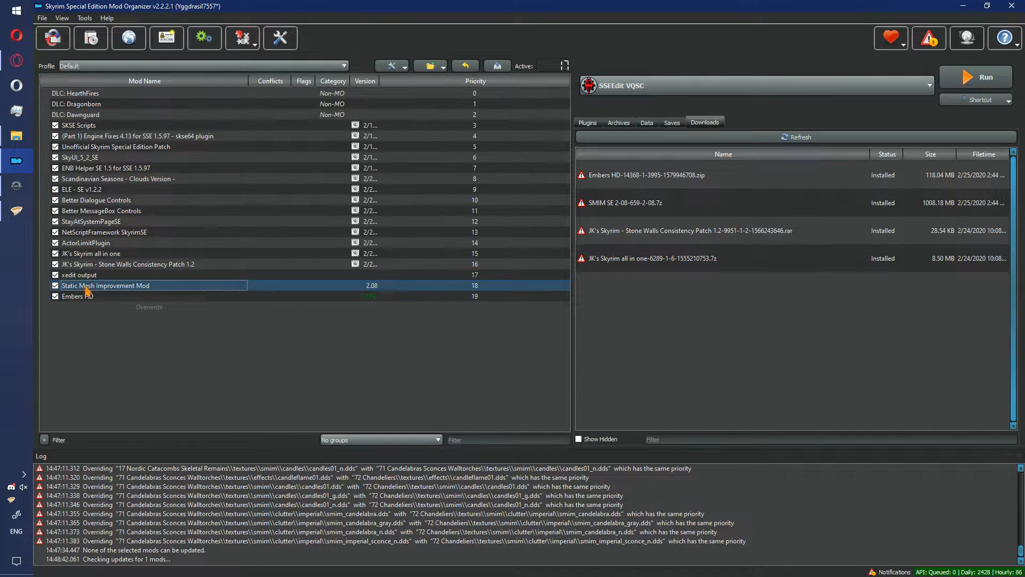
{"action": "left_click", "coordinate": [125, 297]}
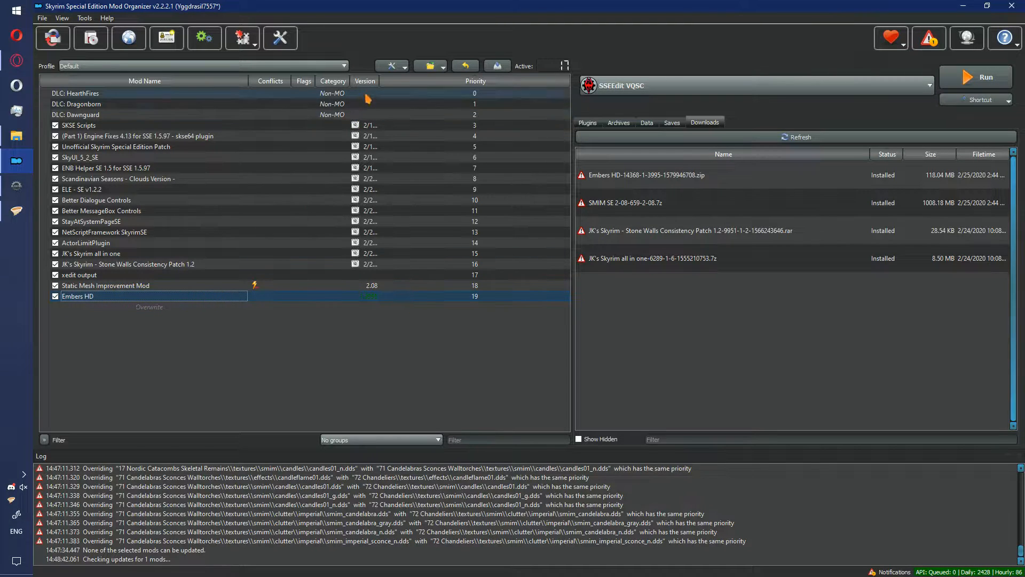
{"action": "left_click", "coordinate": [391, 66]}
{"action": "left_click", "coordinate": [406, 133]}
{"action": "left_click", "coordinate": [216, 296]}
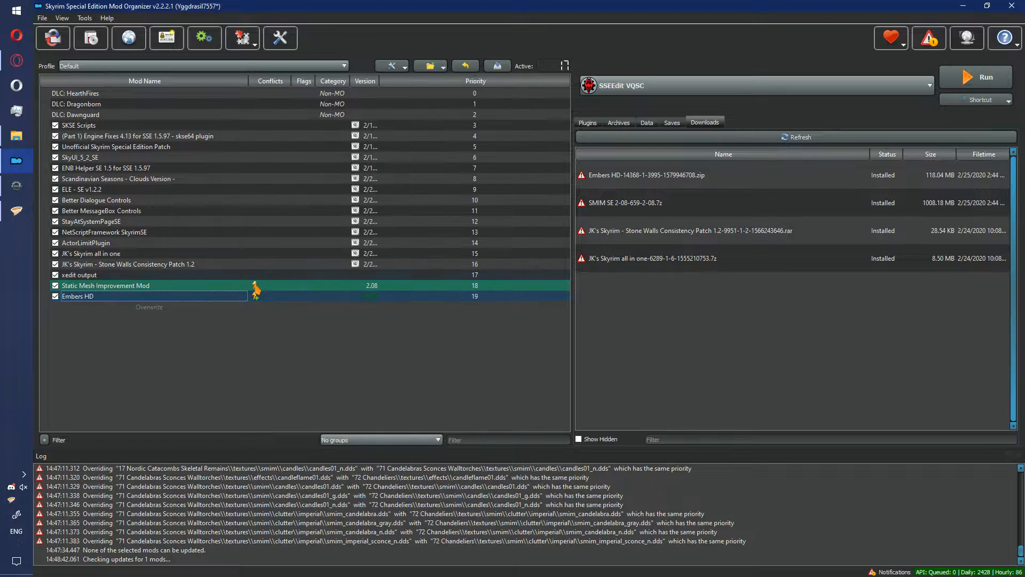
{"action": "mouse_move", "coordinate": [255, 303]}
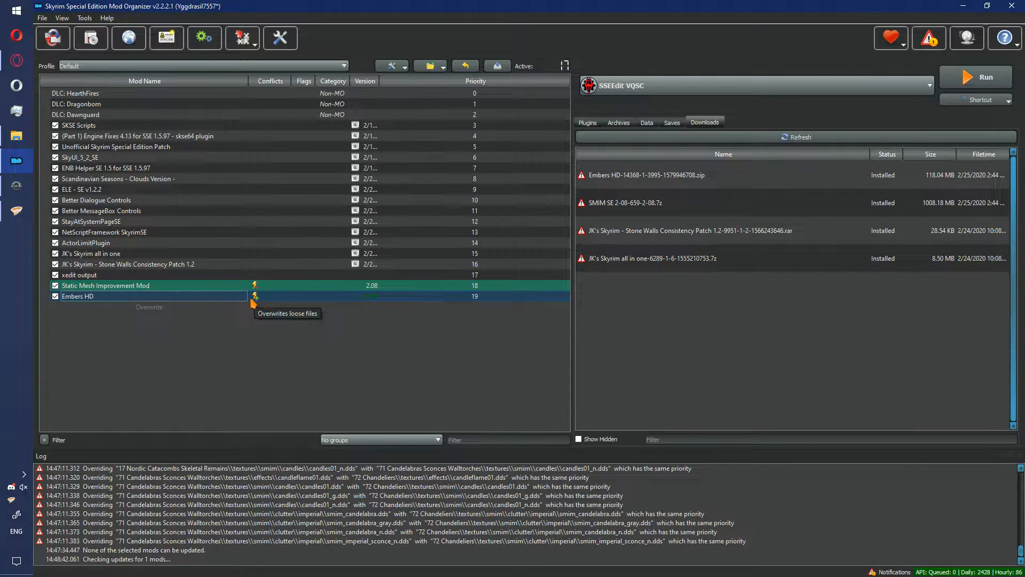
{"action": "left_click", "coordinate": [589, 124]}
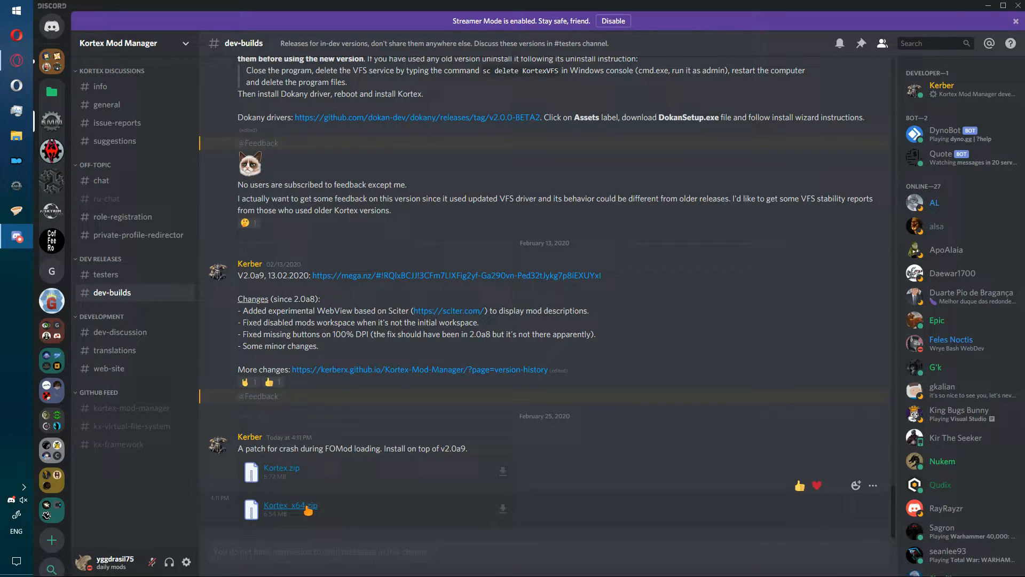
- Download the Kortex_x64.zip patch from the dev-builds channel and save it in D:\games\Kortex
{"action": "left_click", "coordinate": [500, 507]}
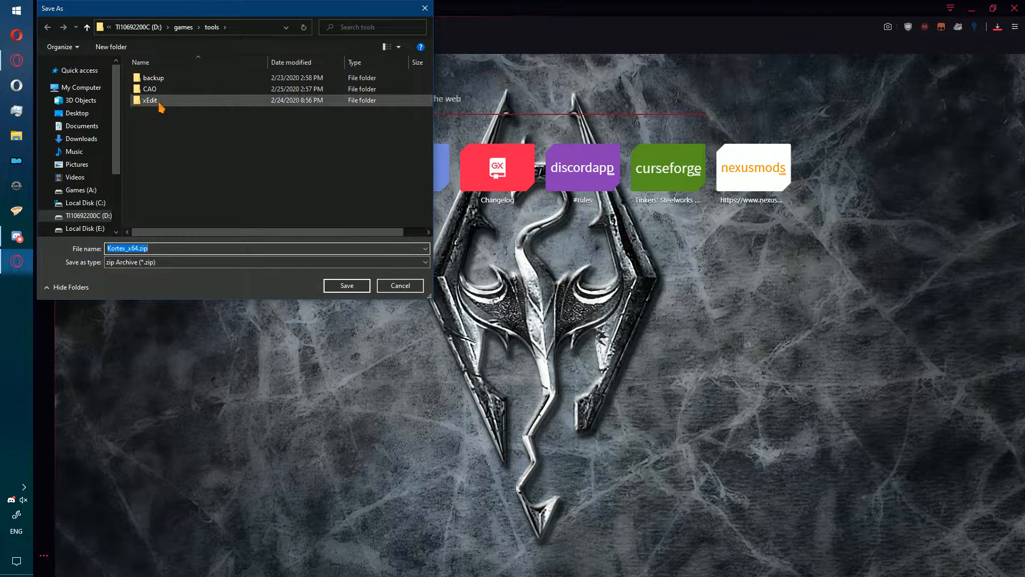
{"action": "left_click", "coordinate": [179, 27]}
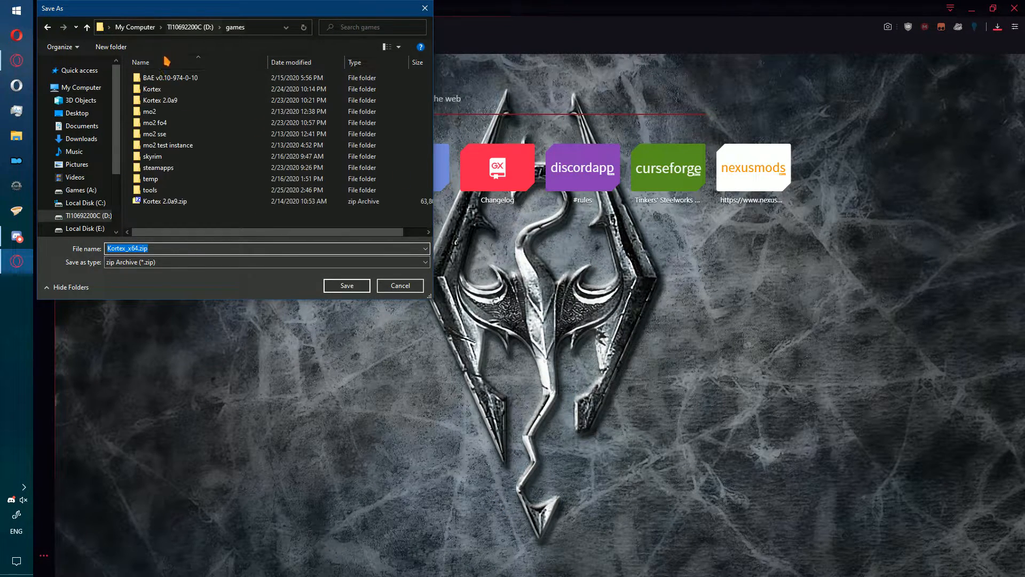
{"action": "left_click", "coordinate": [161, 89]}
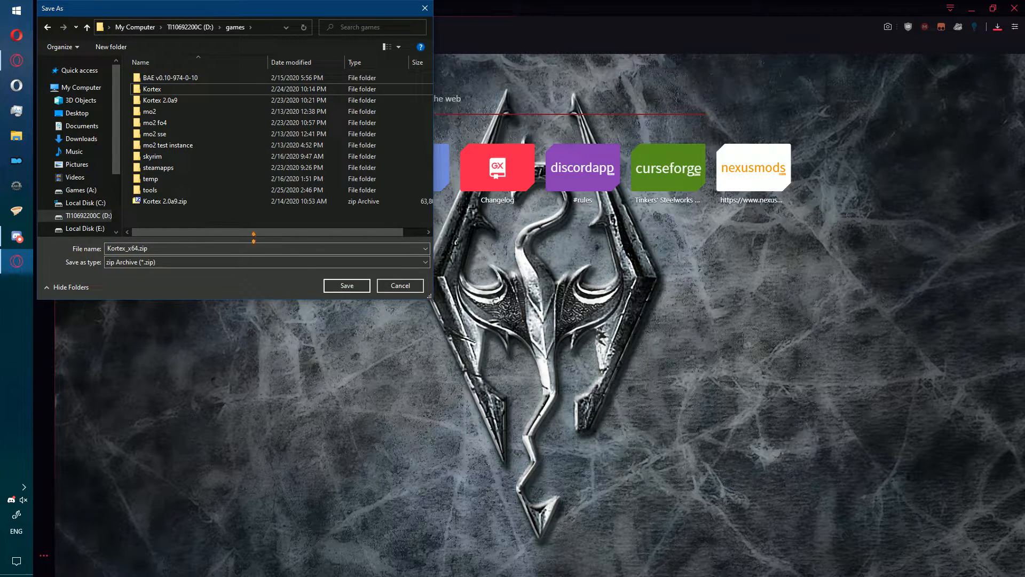
{"action": "left_click", "coordinate": [347, 285]}
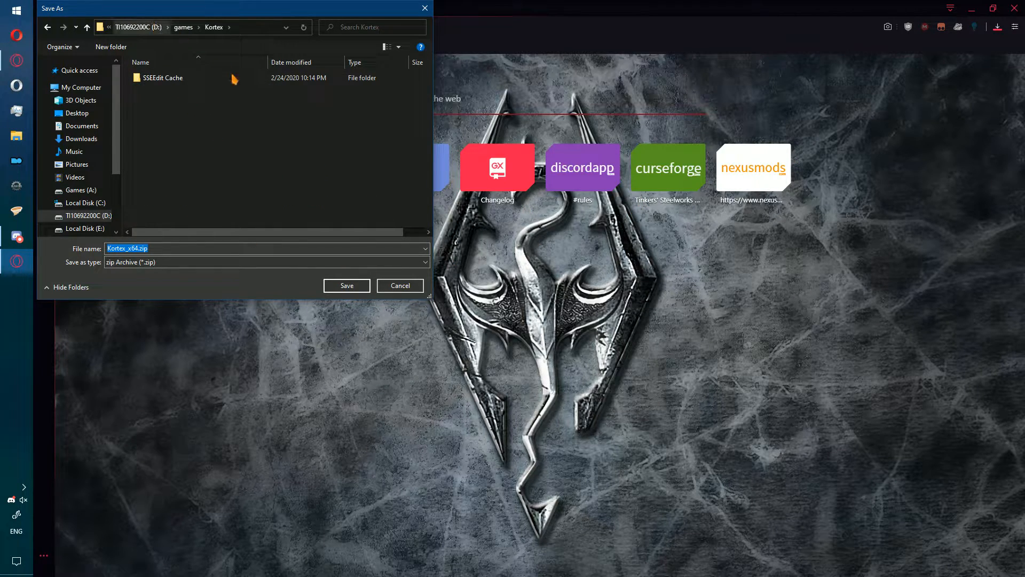
{"action": "left_click", "coordinate": [336, 284]}
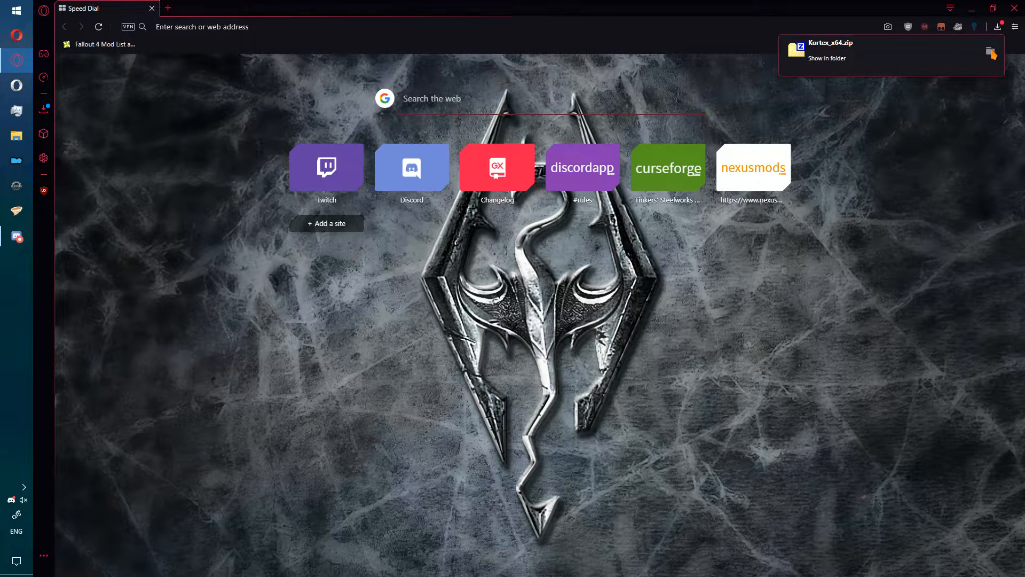
- Show the downloaded Kortex_x64.zip in its folder and extract it with 7-Zip into a Kortex_x64 subfolder
{"action": "left_click", "coordinate": [990, 53]}
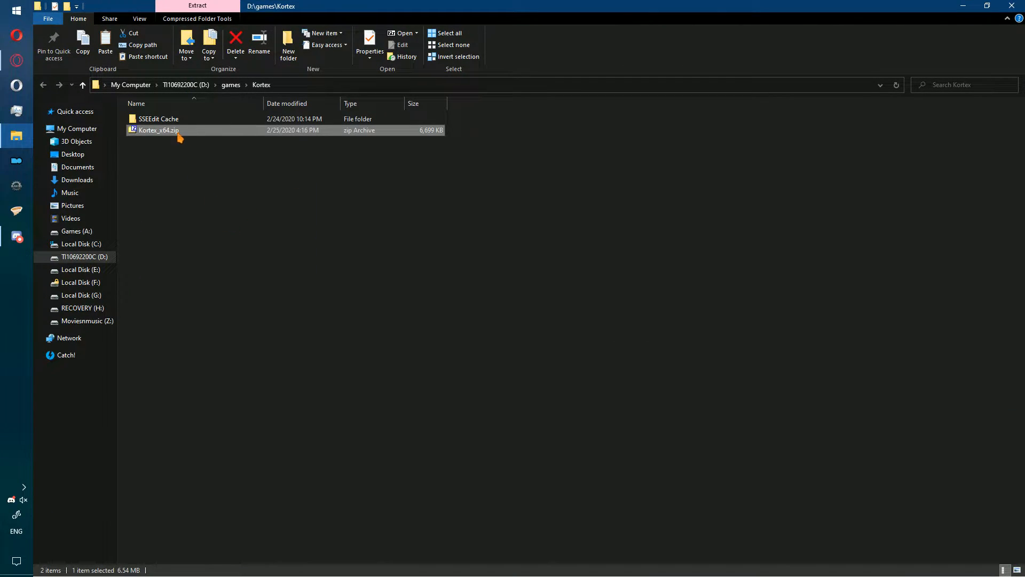
{"action": "right_click", "coordinate": [175, 134]}
{"action": "mouse_move", "coordinate": [283, 150]}
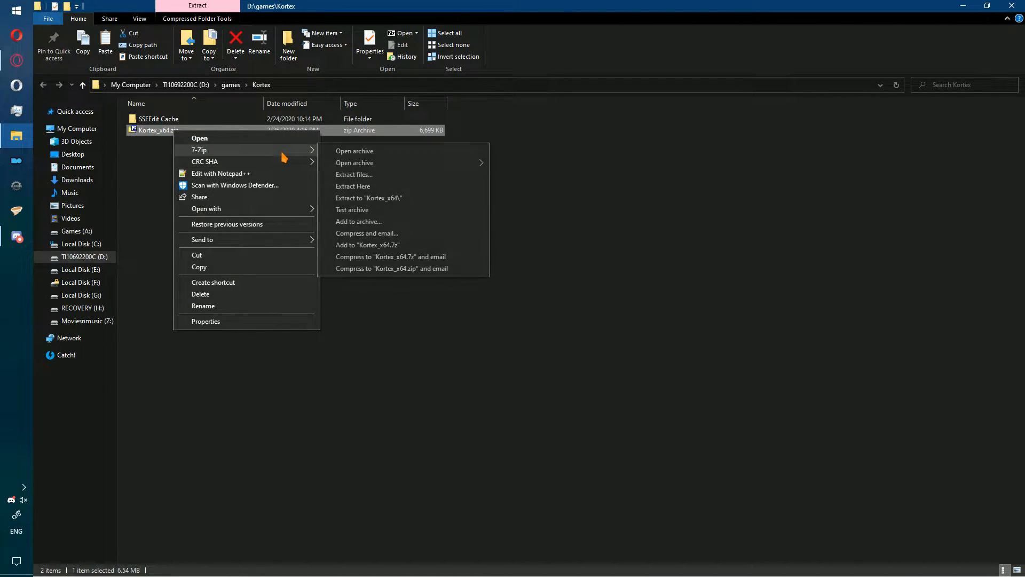
{"action": "left_click", "coordinate": [442, 201]}
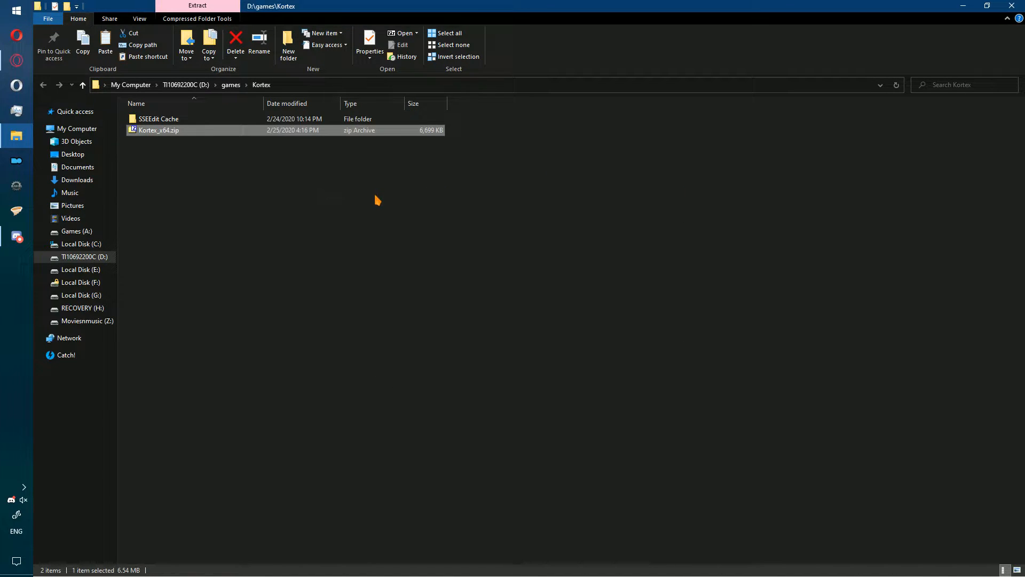
- Move Kortex x64.exe from the extracted Kortex_x64 folder into D:\games\Kortex 2.0a9, replacing the existing file
{"action": "double_click", "coordinate": [187, 120]}
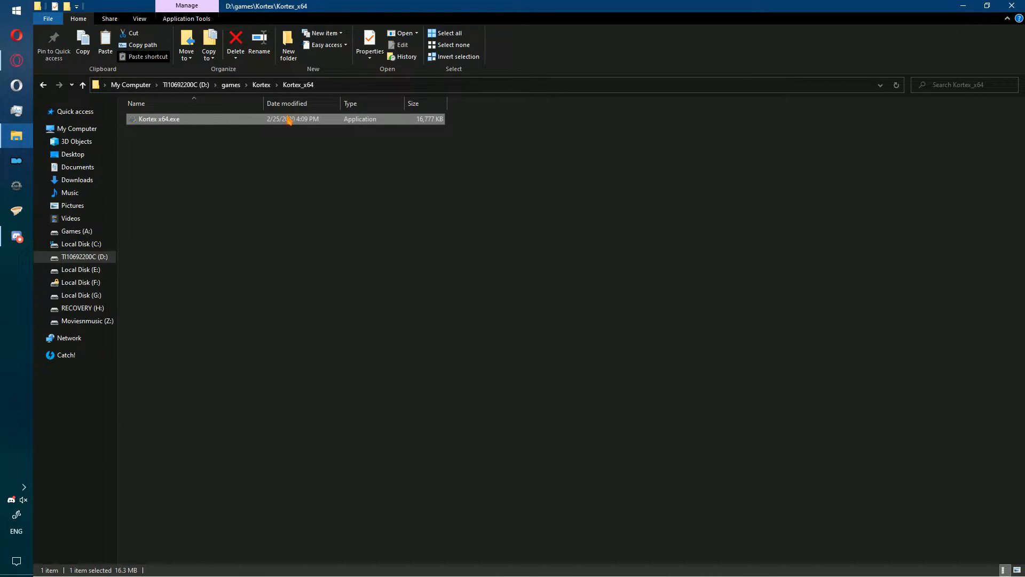
{"action": "left_click", "coordinate": [231, 85]}
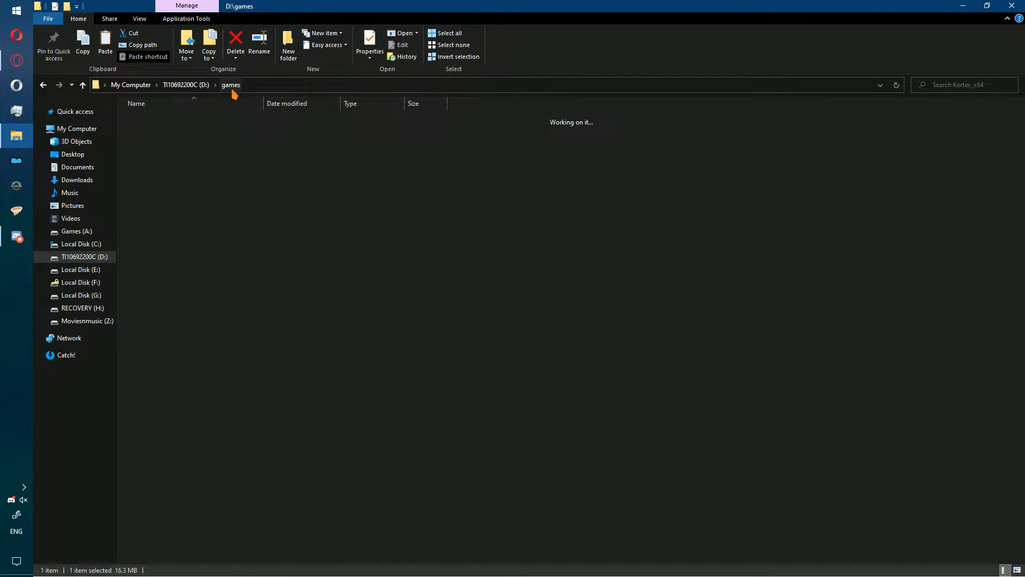
{"action": "double_click", "coordinate": [189, 142]}
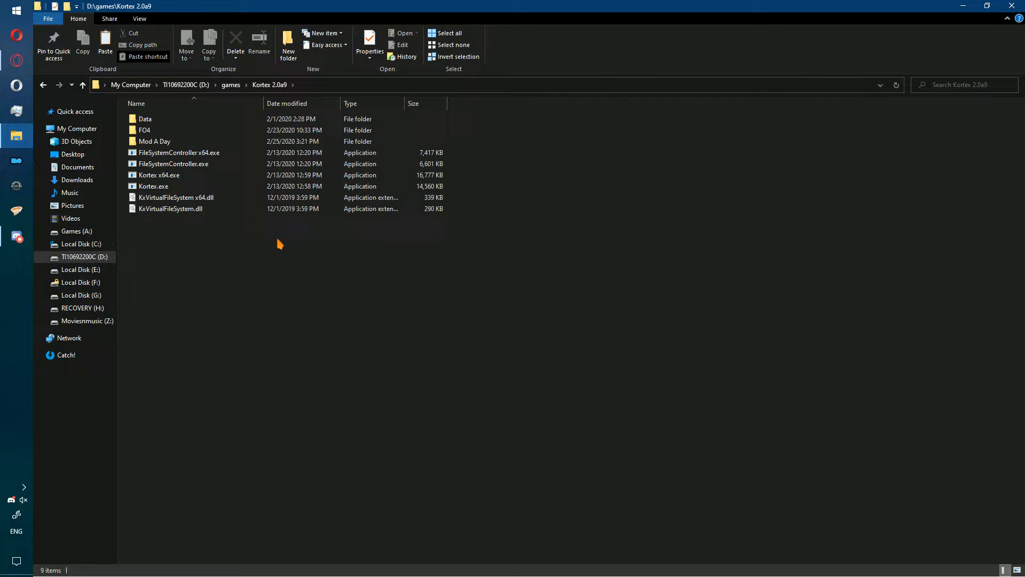
{"action": "key", "text": "ctrl+v"}
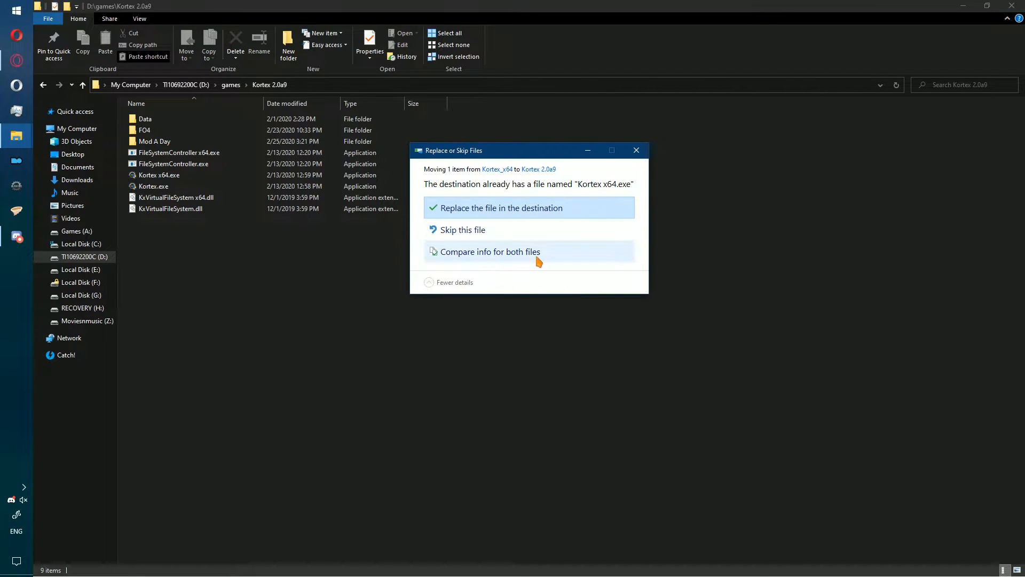
{"action": "left_click", "coordinate": [527, 207]}
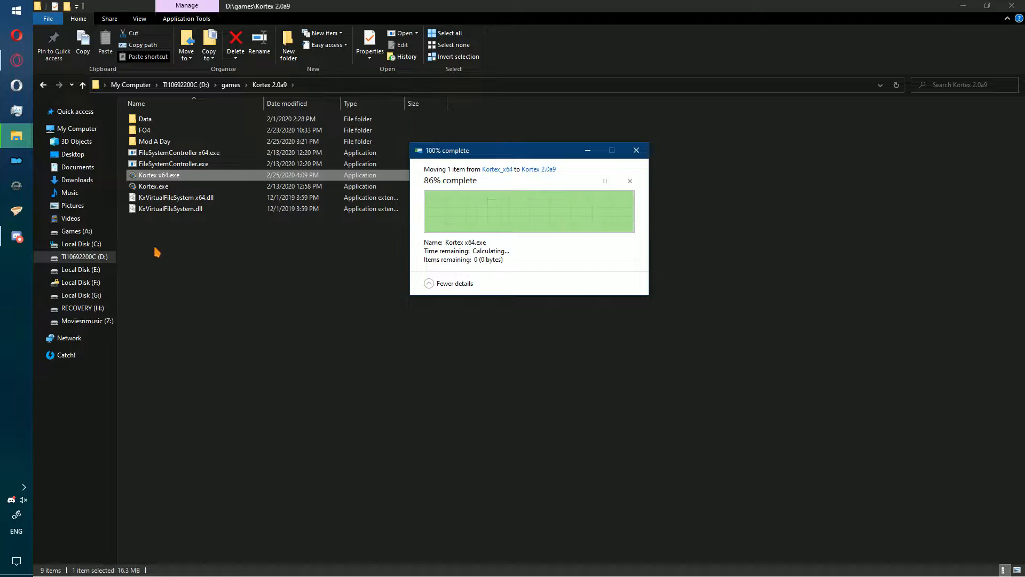
- Switch back to Discord and download Kortex.zip from the same patch message into D:\games\Kortex 2.0a9
{"action": "left_click", "coordinate": [17, 237]}
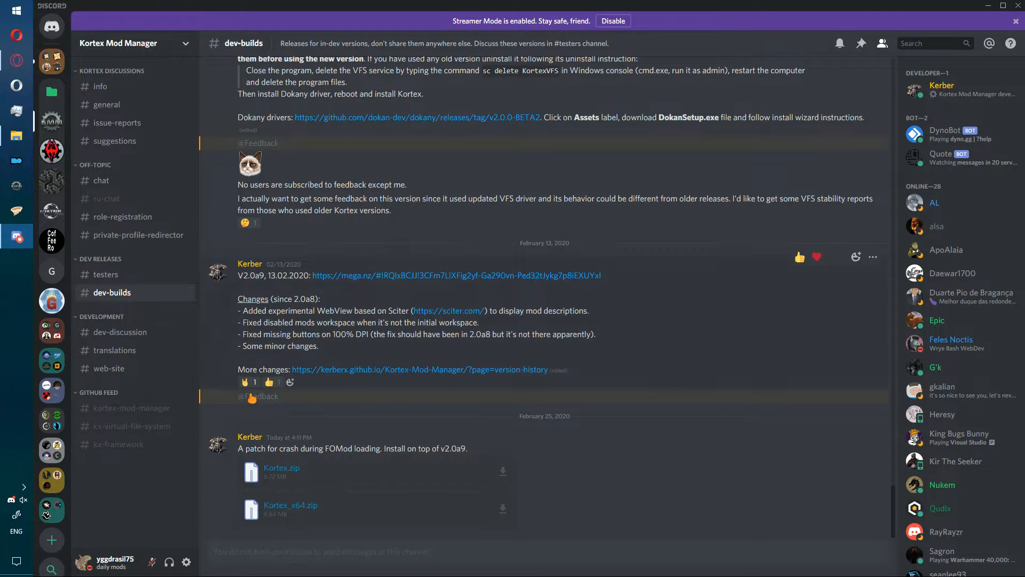
{"action": "left_click", "coordinate": [502, 473]}
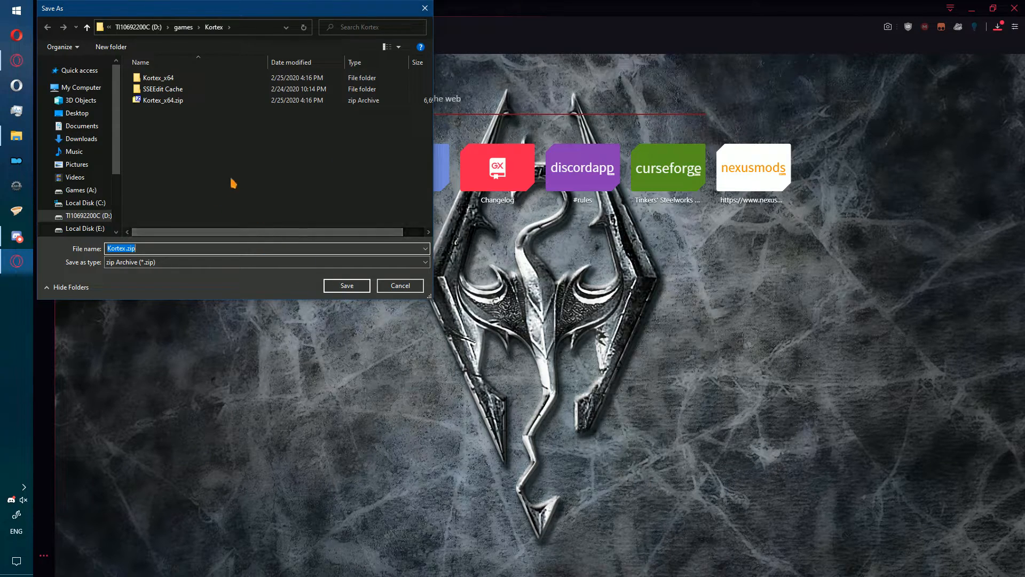
{"action": "left_click", "coordinate": [183, 27]}
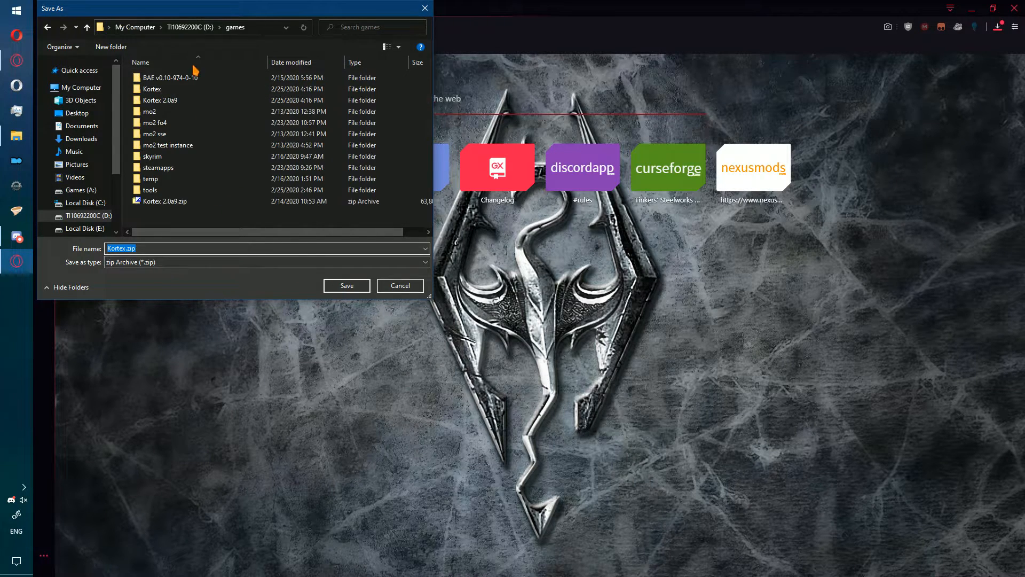
{"action": "double_click", "coordinate": [190, 101]}
{"action": "left_click", "coordinate": [348, 288]}
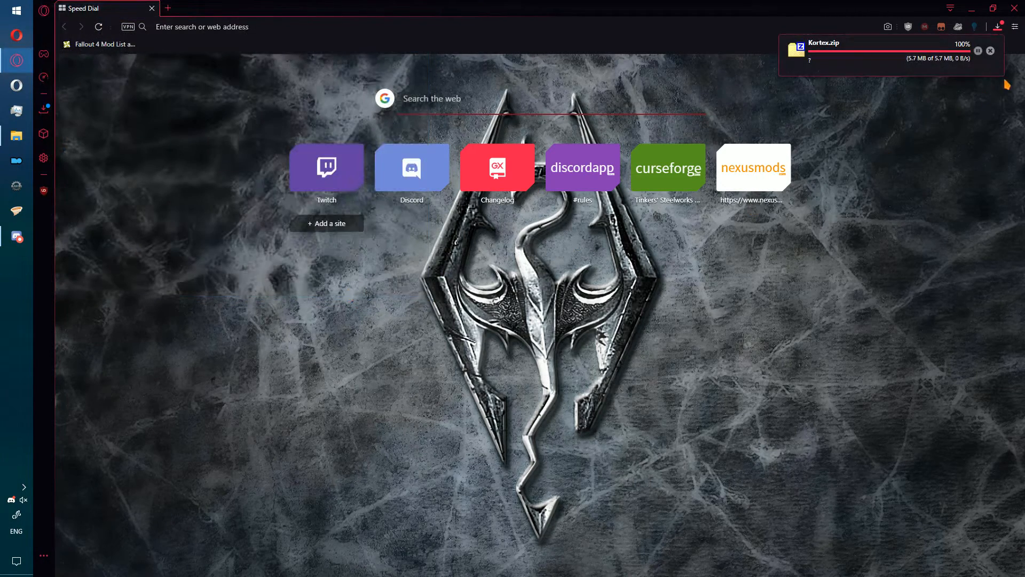
- Extract Kortex.zip directly into the Kortex 2.0a9 folder with 7-Zip, replacing the existing Kortex.exe, and delete the archive
{"action": "left_click", "coordinate": [989, 54]}
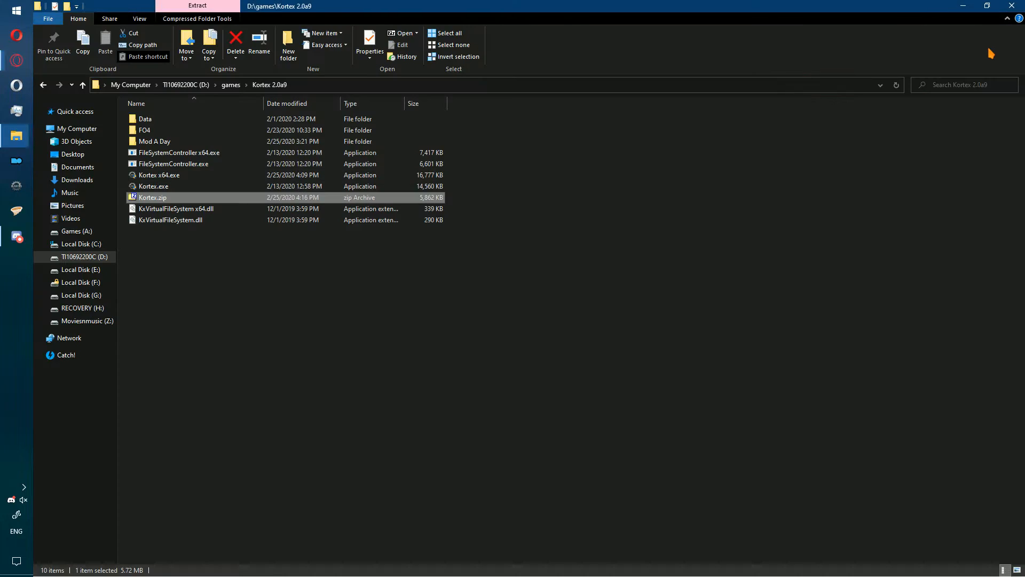
{"action": "right_click", "coordinate": [247, 198]}
{"action": "mouse_move", "coordinate": [339, 217]}
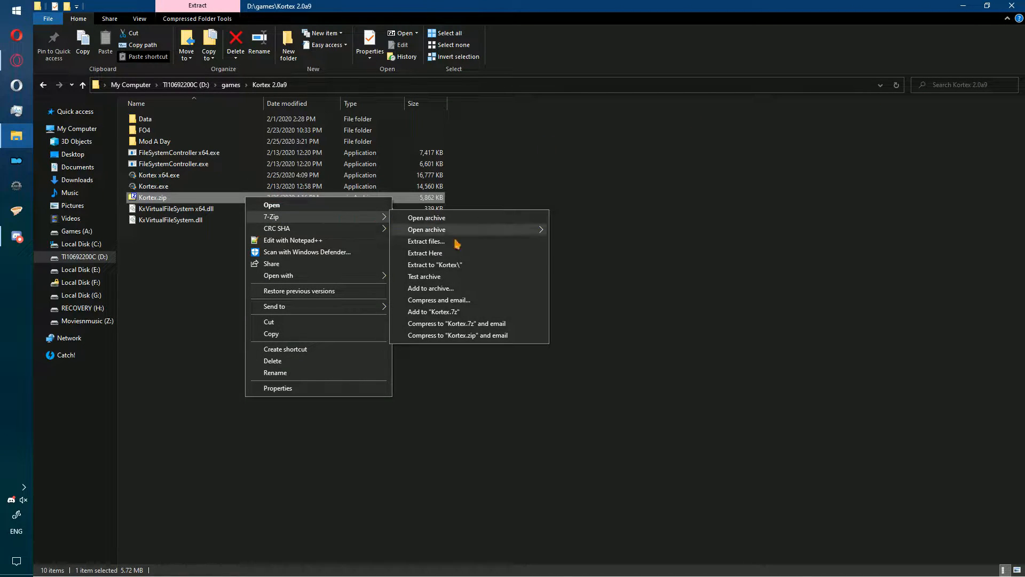
{"action": "left_click", "coordinate": [474, 253]}
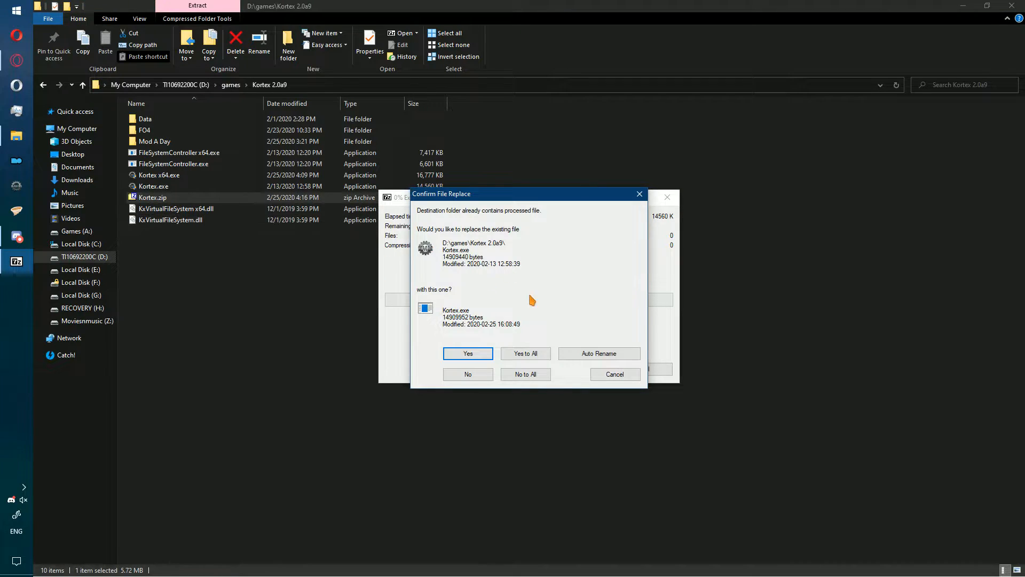
{"action": "left_click", "coordinate": [488, 355]}
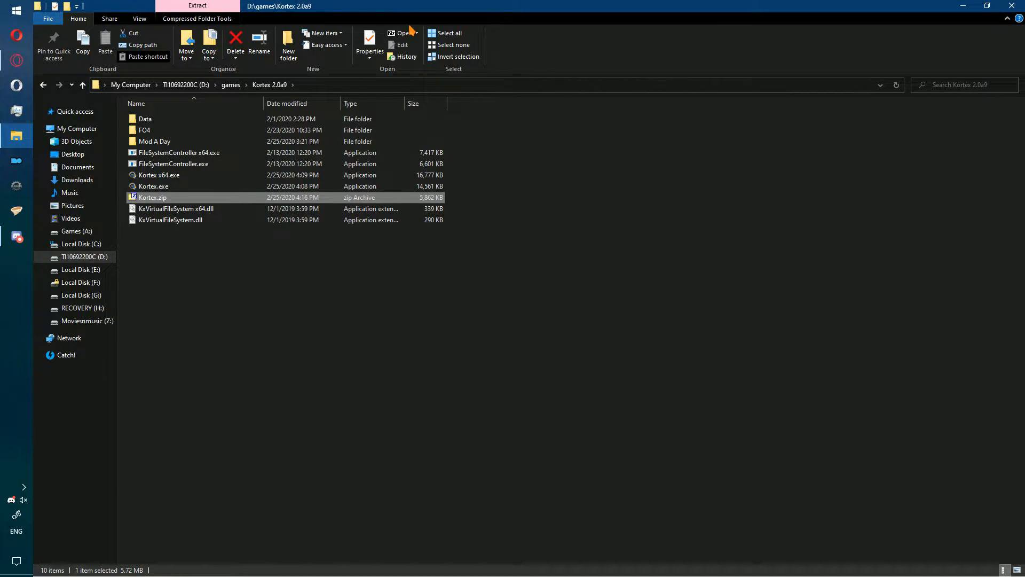
{"action": "key", "text": "Delete"}
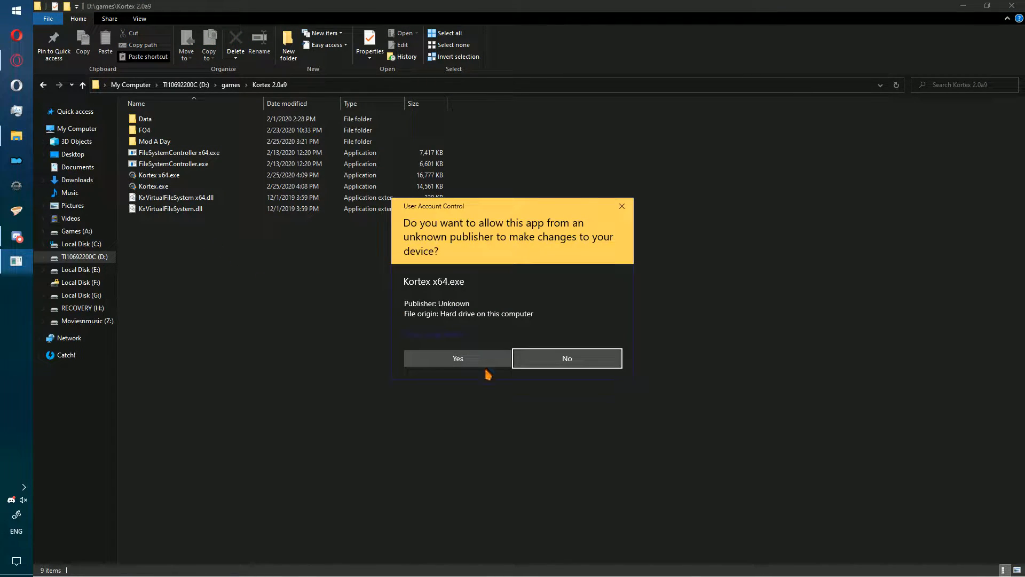
- Allow Kortex x64.exe to run, then start installing SMIM SE 2-08-659-2-08.7z from the downloaded files
{"action": "left_click", "coordinate": [486, 367]}
{"action": "left_click", "coordinate": [414, 62]}
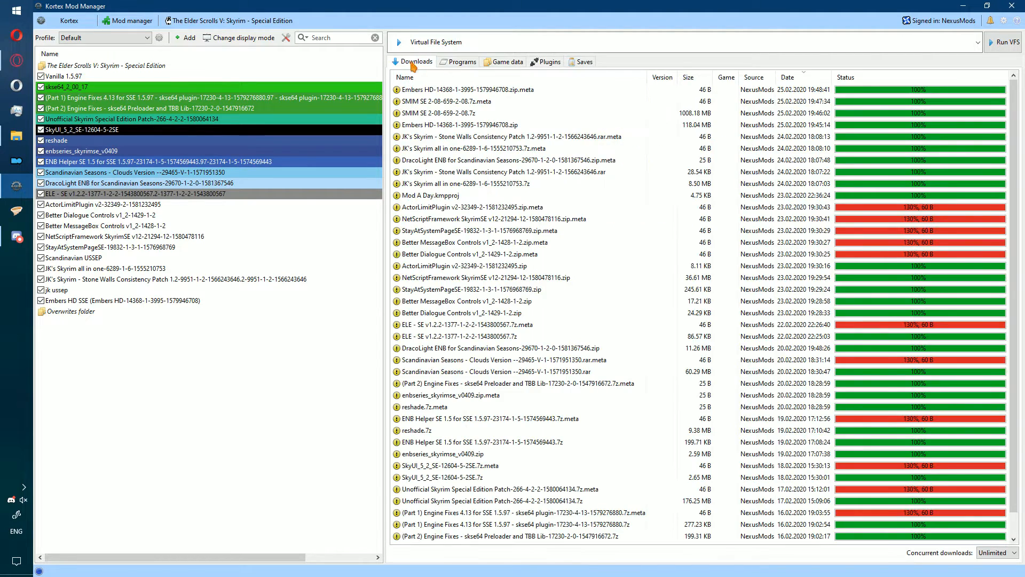
{"action": "left_click", "coordinate": [466, 102]}
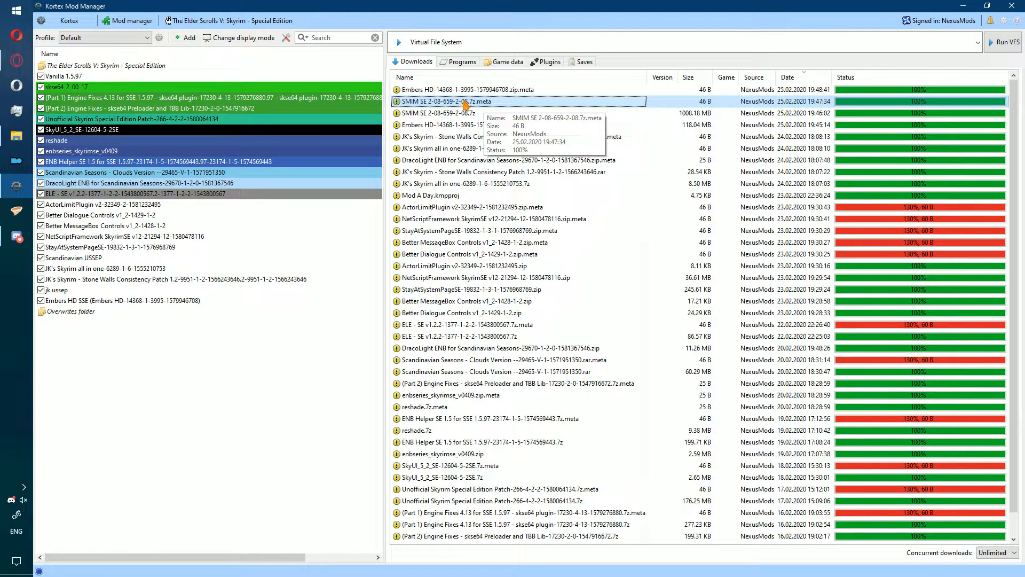
{"action": "right_click", "coordinate": [467, 113]}
{"action": "left_click", "coordinate": [489, 120]}
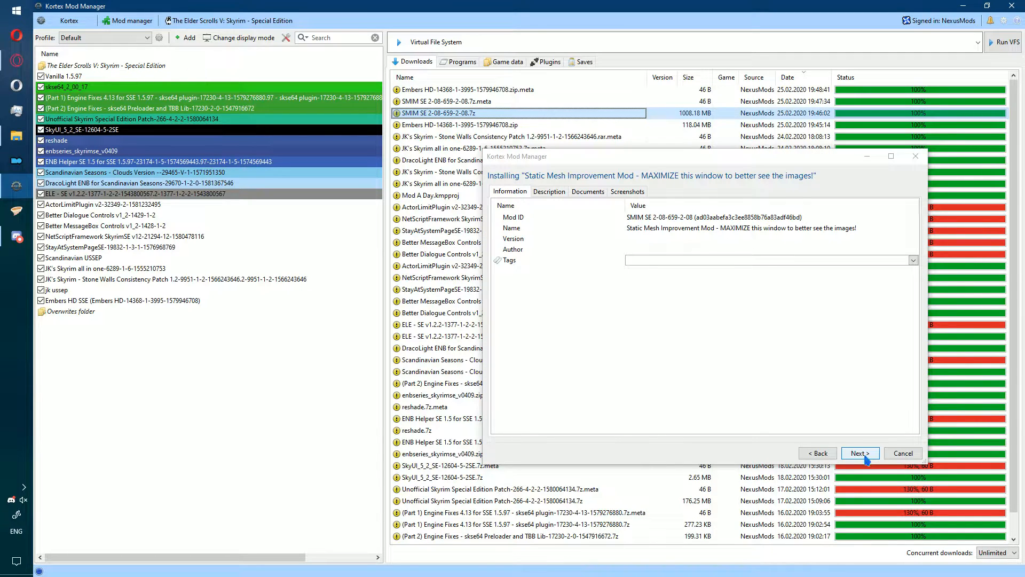
- Go through the Static Mesh Improvement Mod installer using the Skyrim 2016 Special Edition: Everything option
{"action": "left_click", "coordinate": [861, 453]}
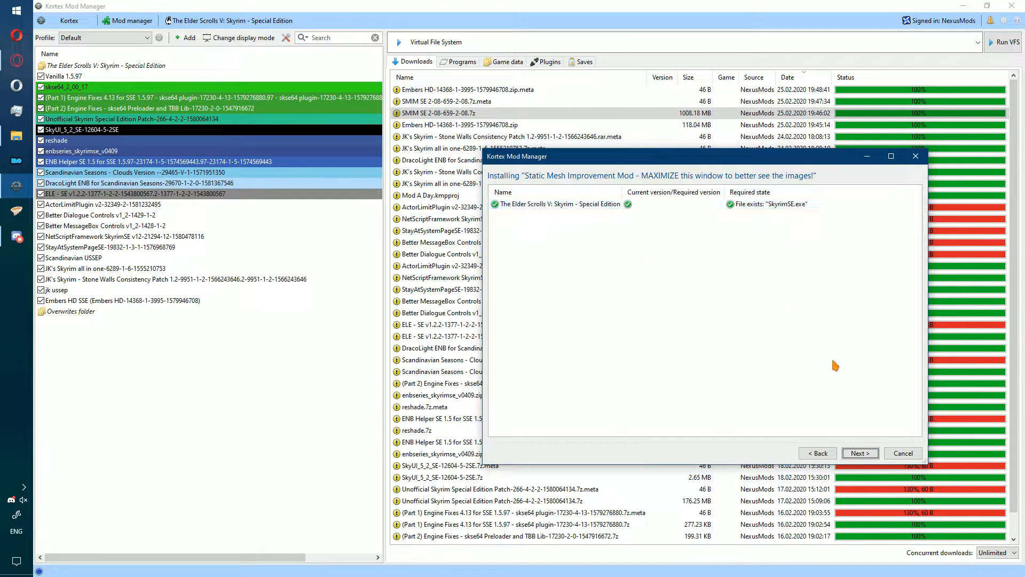
{"action": "left_click", "coordinate": [856, 453]}
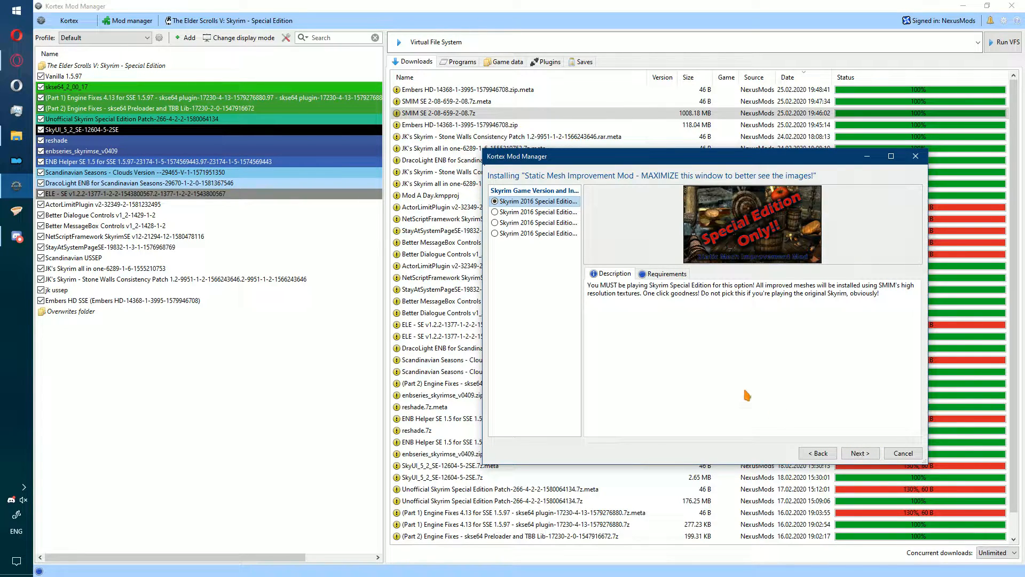
{"action": "left_click_drag", "start_coordinate": [583, 205], "coordinate": [701, 208]}
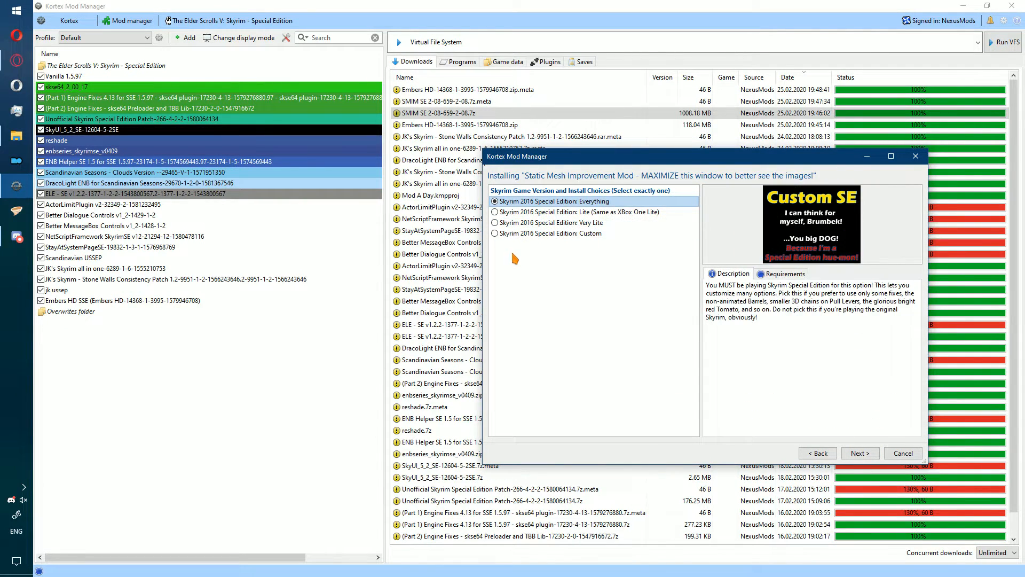
{"action": "left_click_drag", "start_coordinate": [611, 159], "coordinate": [386, 159]}
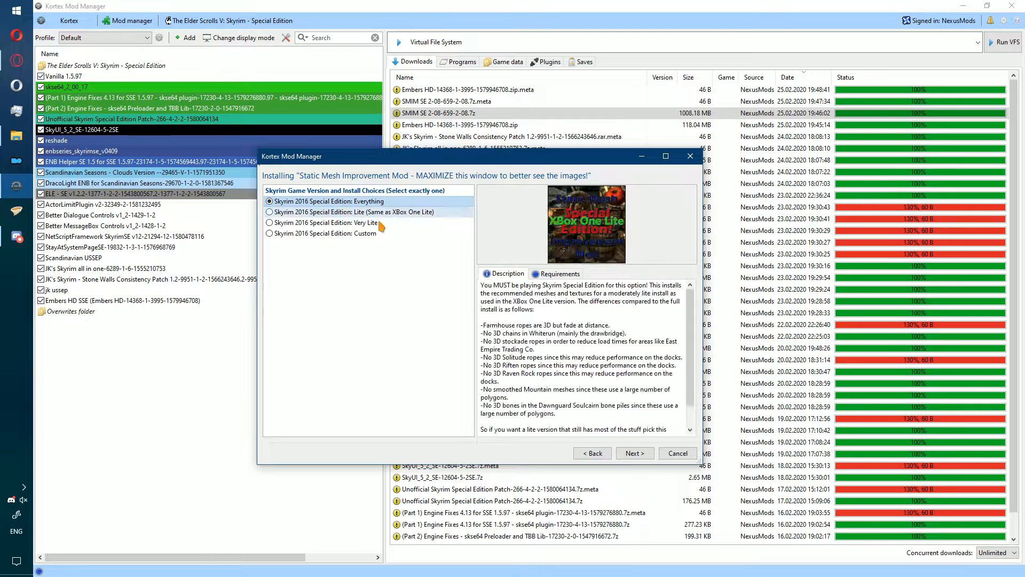
{"action": "left_click", "coordinate": [631, 454]}
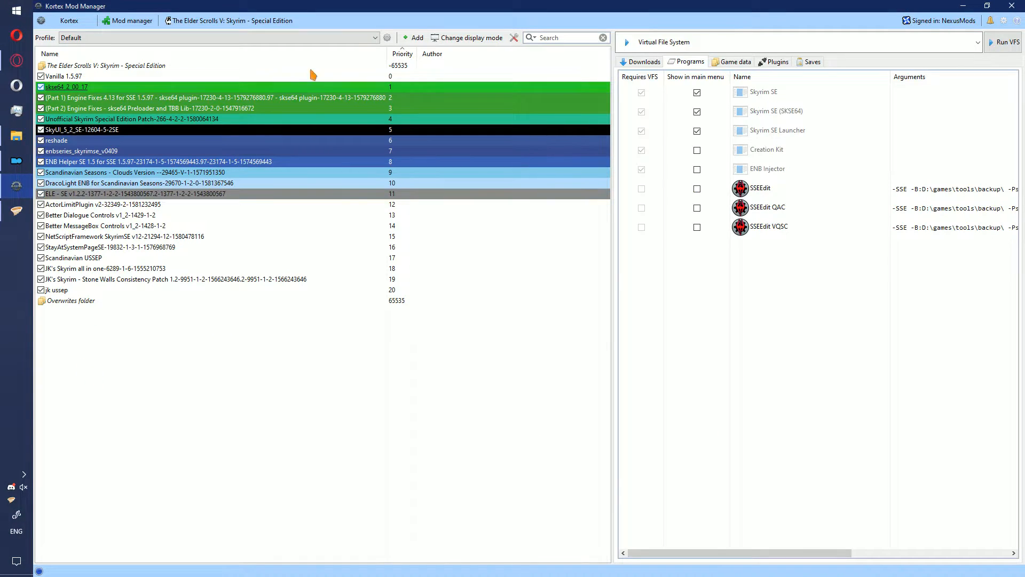
{"action": "left_click", "coordinate": [413, 38]}
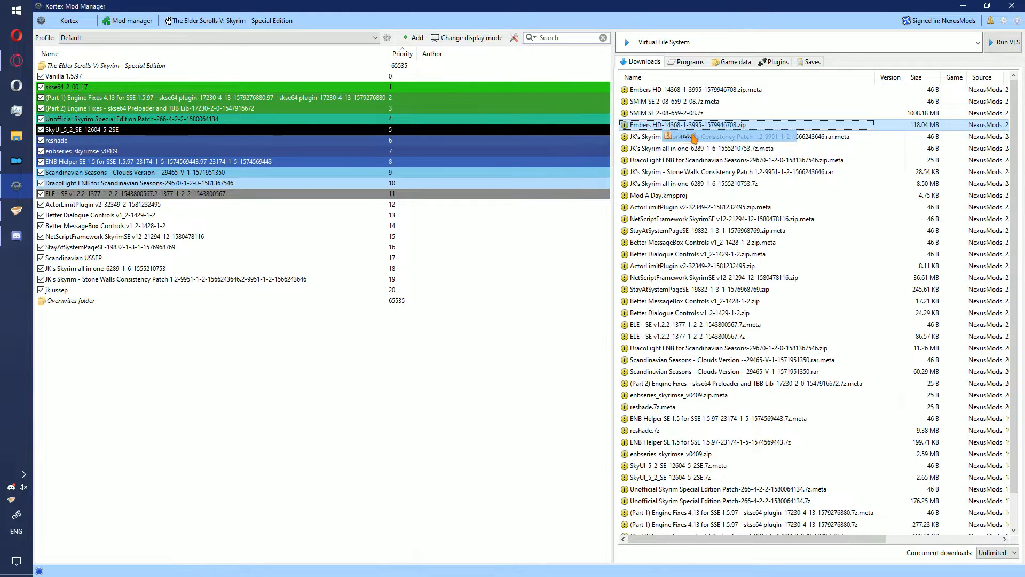
{"action": "left_click", "coordinate": [684, 136]}
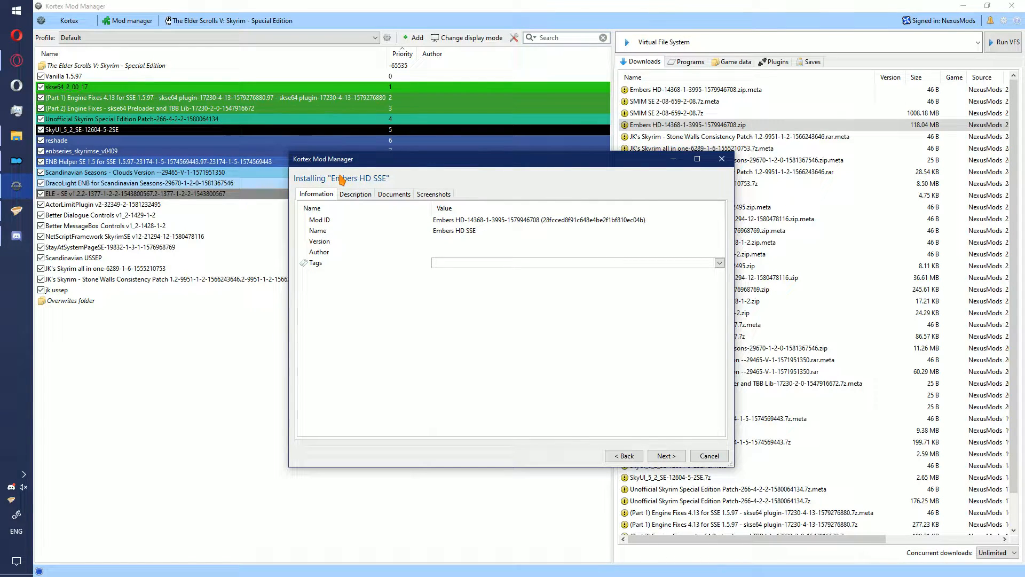
{"action": "left_click", "coordinate": [674, 458]}
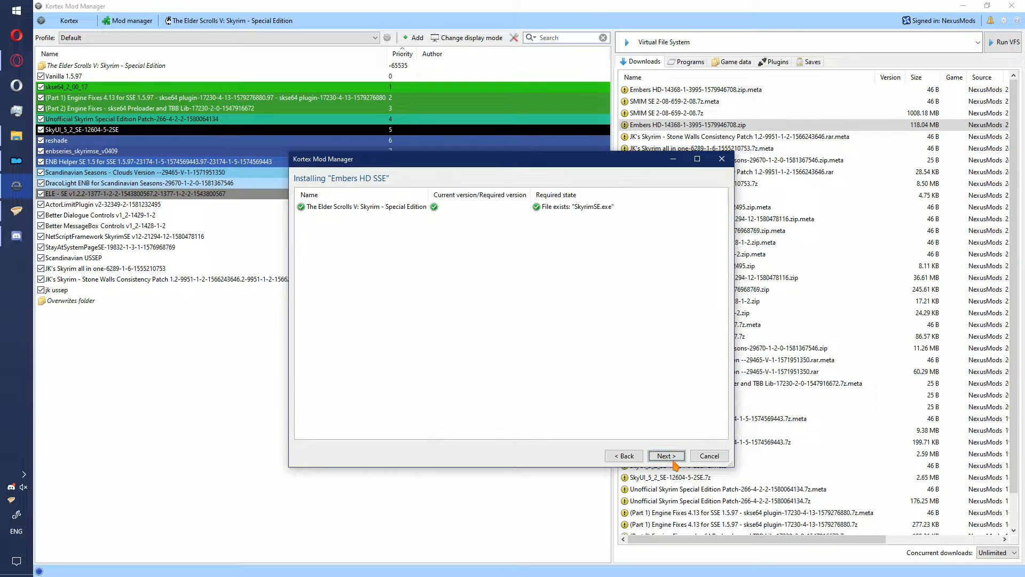
{"action": "left_click", "coordinate": [466, 205]}
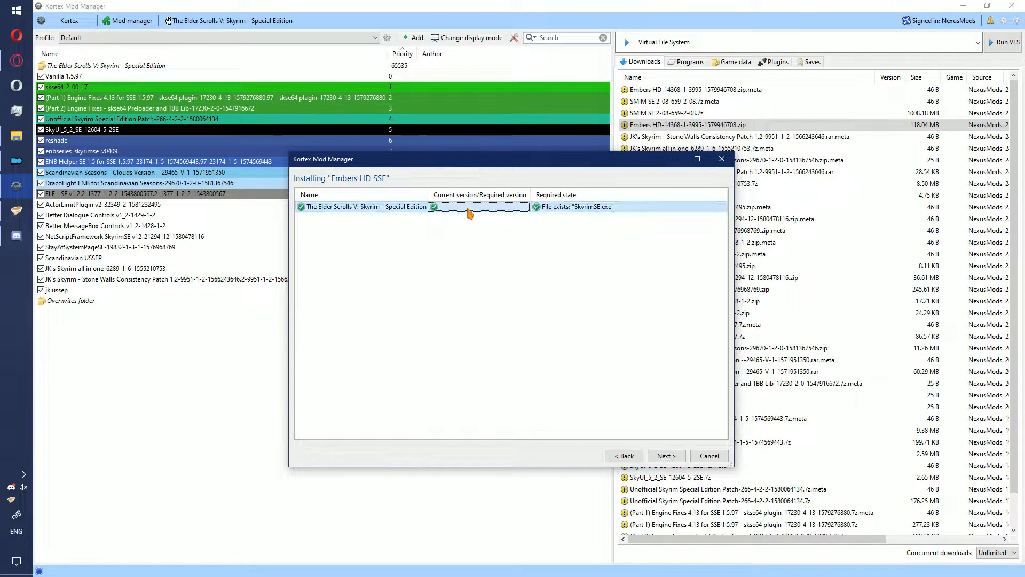
{"action": "left_click", "coordinate": [680, 457]}
{"action": "left_click", "coordinate": [341, 204]}
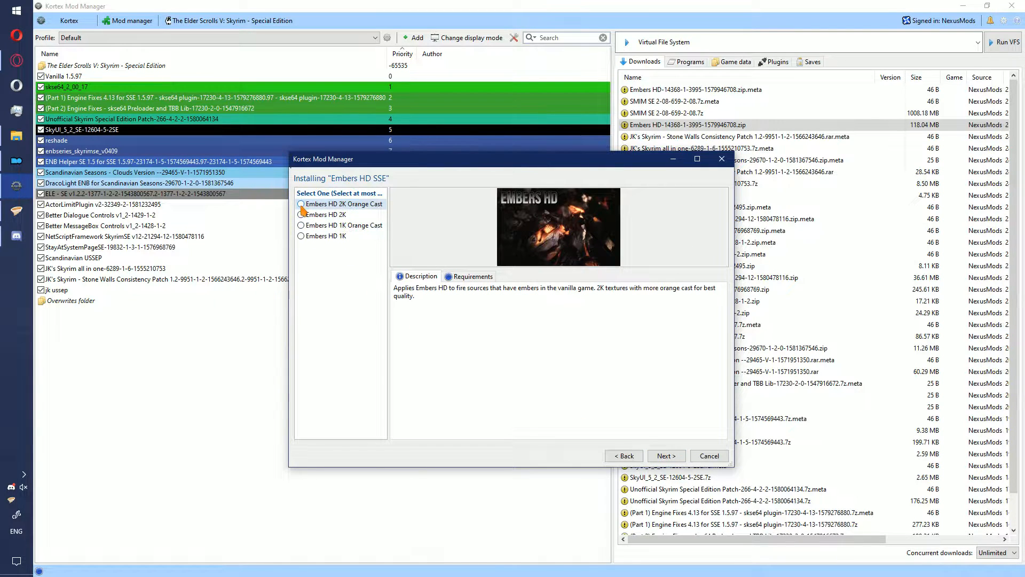
{"action": "left_click", "coordinate": [666, 458]}
- Complete the Embers HD SSE installation with the Fireplaces, Lava Crater and Forges add-ons and no compatibility patches
{"action": "left_click", "coordinate": [302, 214]}
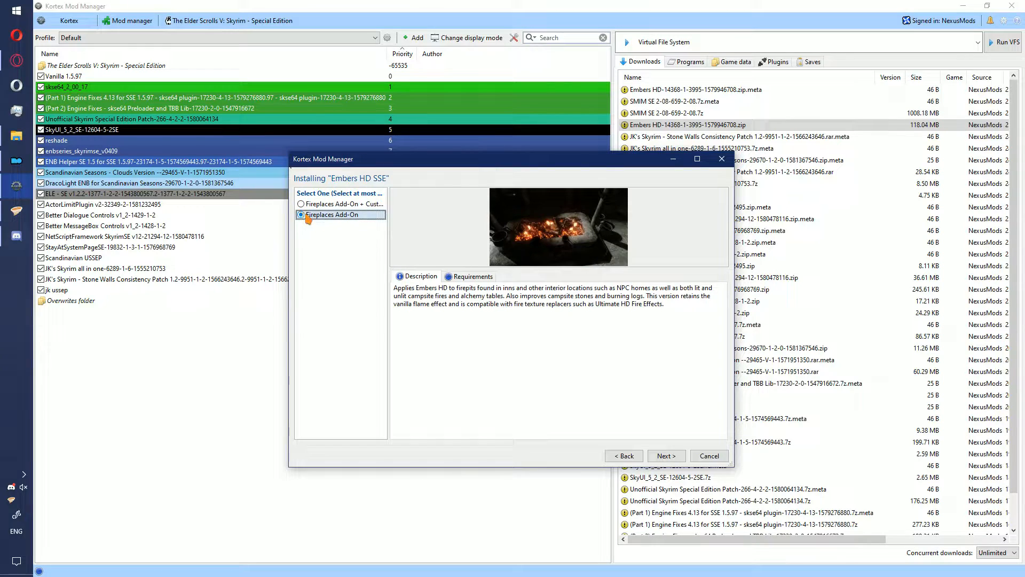
{"action": "left_click", "coordinate": [665, 455]}
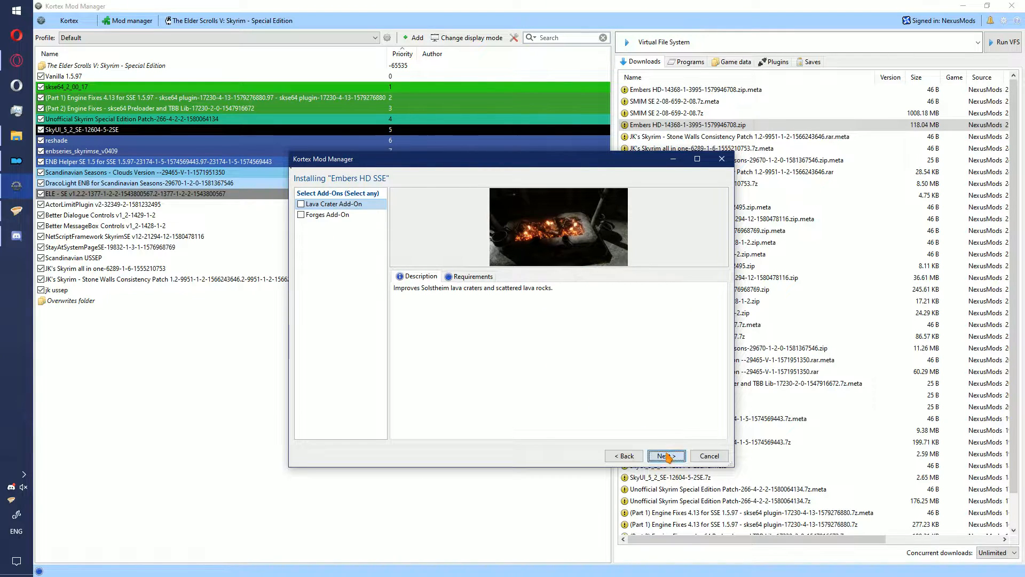
{"action": "left_click", "coordinate": [301, 203]}
{"action": "left_click", "coordinate": [301, 216]}
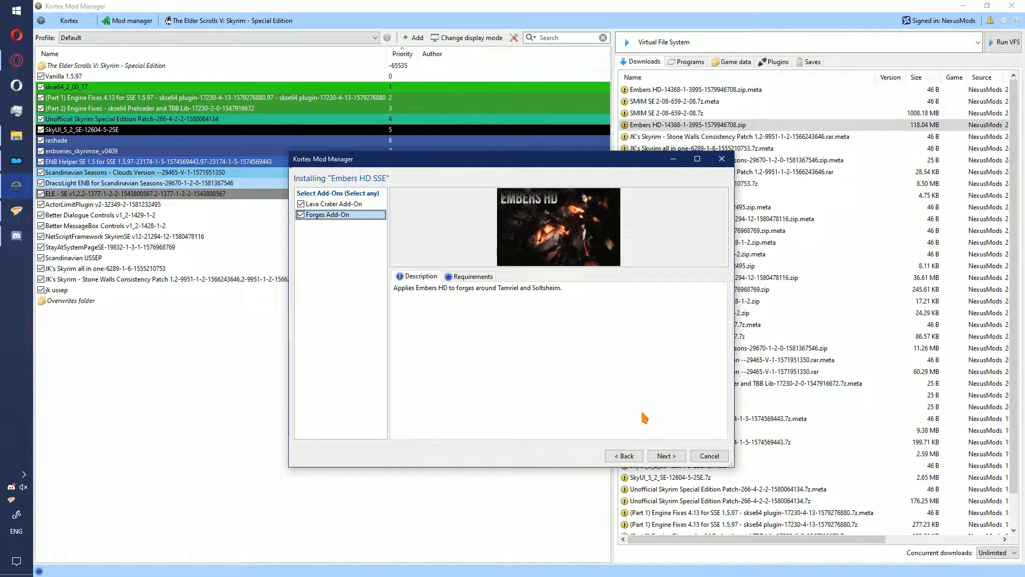
{"action": "left_click", "coordinate": [666, 455]}
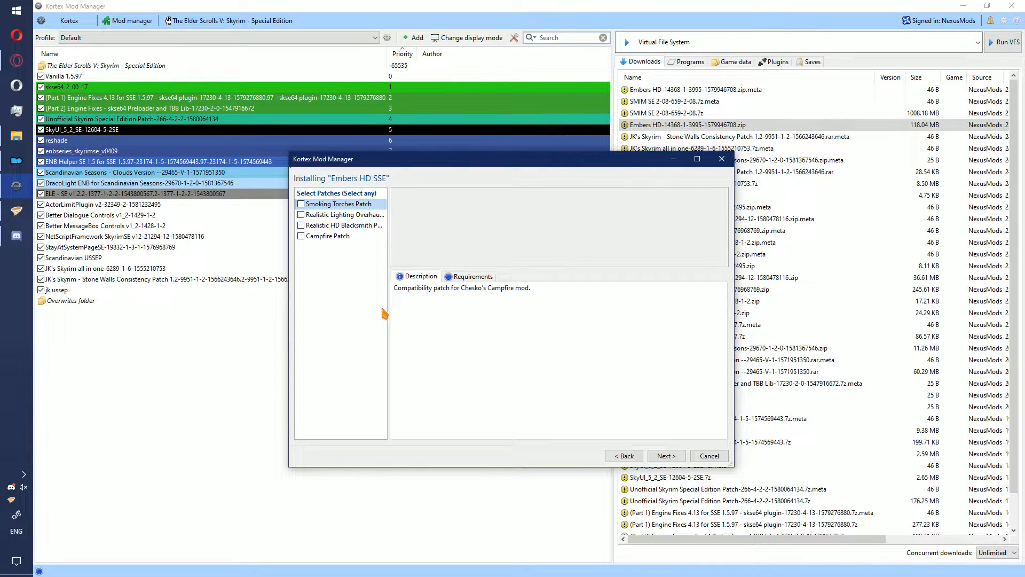
{"action": "left_click", "coordinate": [676, 458]}
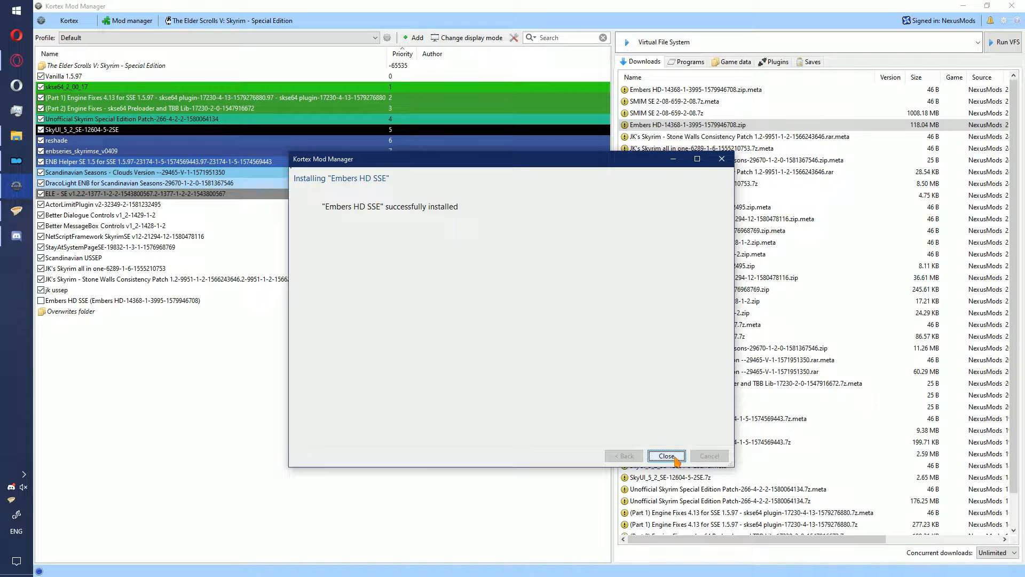
{"action": "left_click", "coordinate": [676, 458]}
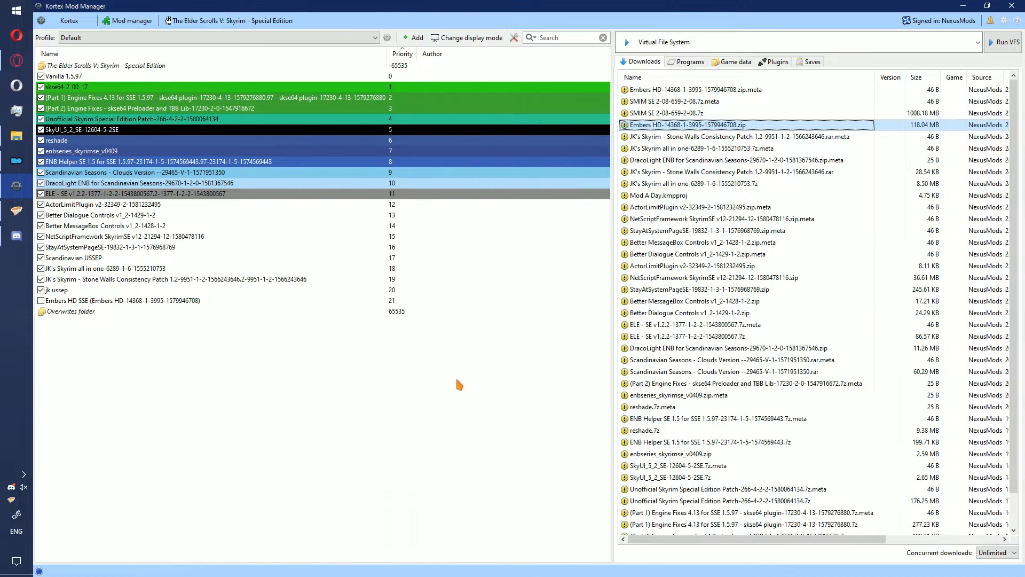
- Enable Embers HD SSE in the mod list and refresh the list
{"action": "left_click", "coordinate": [40, 300]}
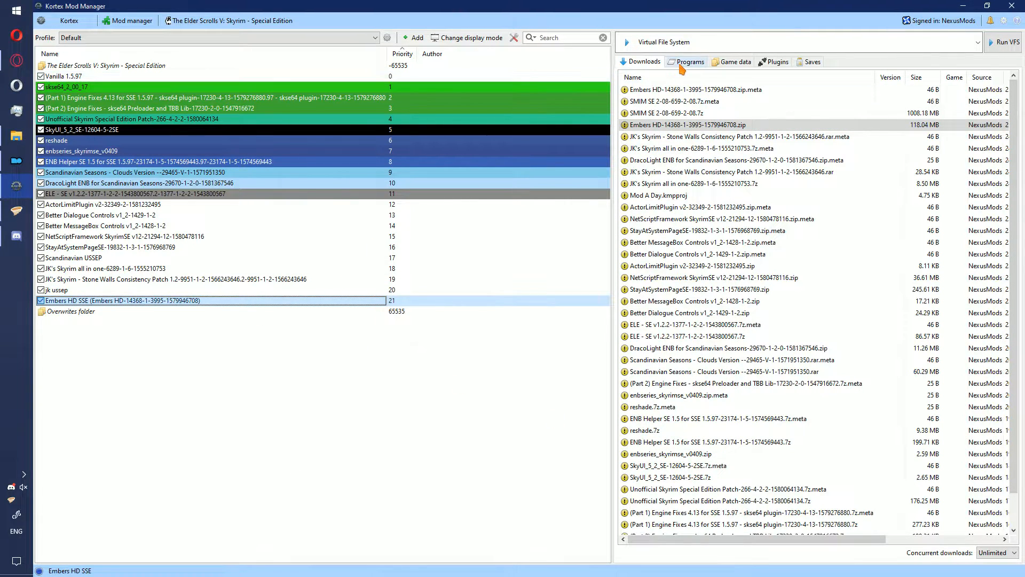
{"action": "right_click", "coordinate": [522, 346]}
{"action": "left_click", "coordinate": [552, 360]}
{"action": "right_click", "coordinate": [550, 354]}
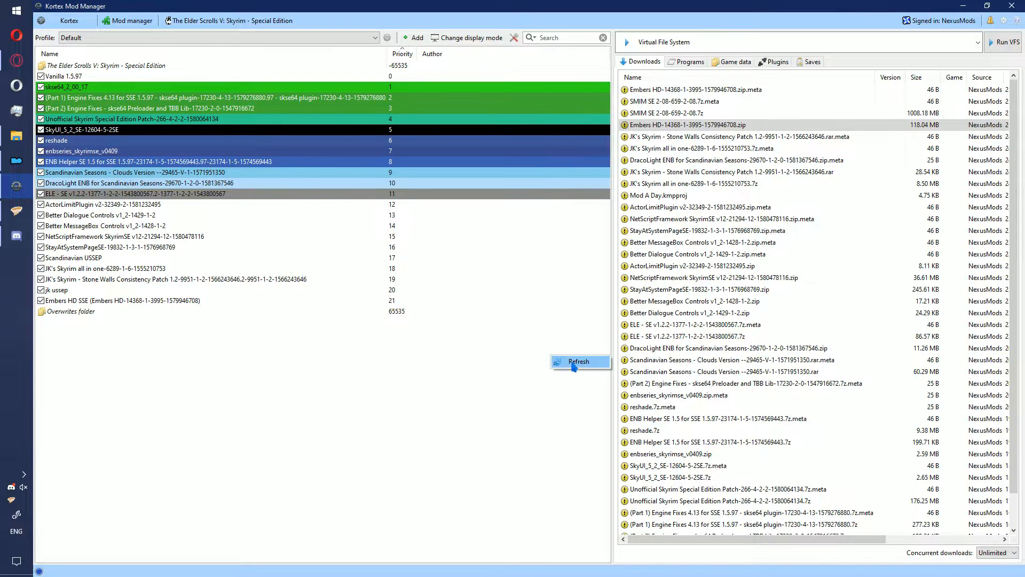
{"action": "left_click", "coordinate": [573, 362]}
- Enable the newly added plugin in the plugin list and return to the downloaded files
{"action": "left_click", "coordinate": [766, 63]}
{"action": "left_click", "coordinate": [632, 230]}
{"action": "left_click", "coordinate": [644, 61]}
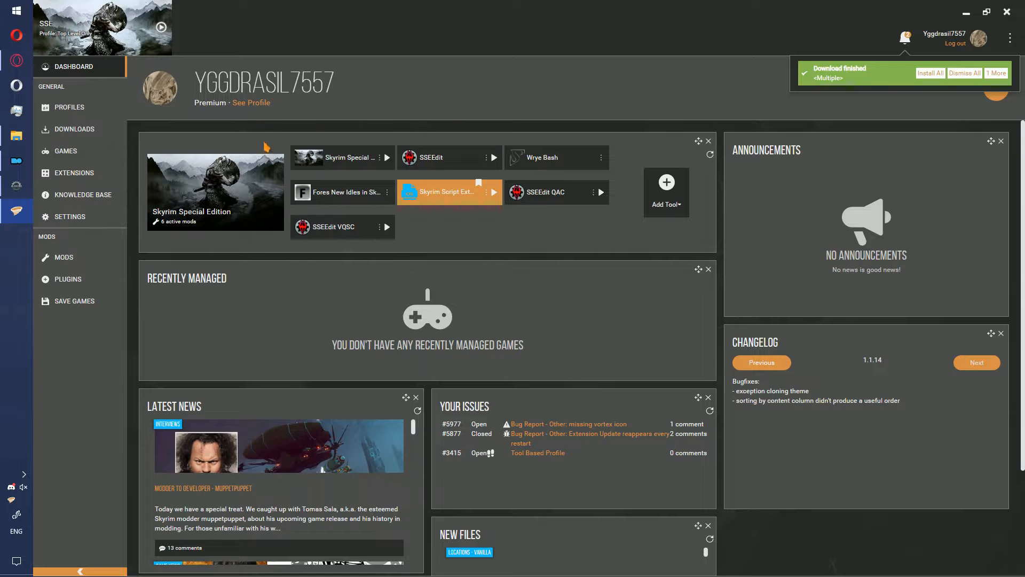
- In Vortex, install all finished downloads, setting Embers HD to 2K Orange Cast with the Fireplaces, Forges and Lava Crater add-ons and no patches
{"action": "left_click", "coordinate": [933, 74]}
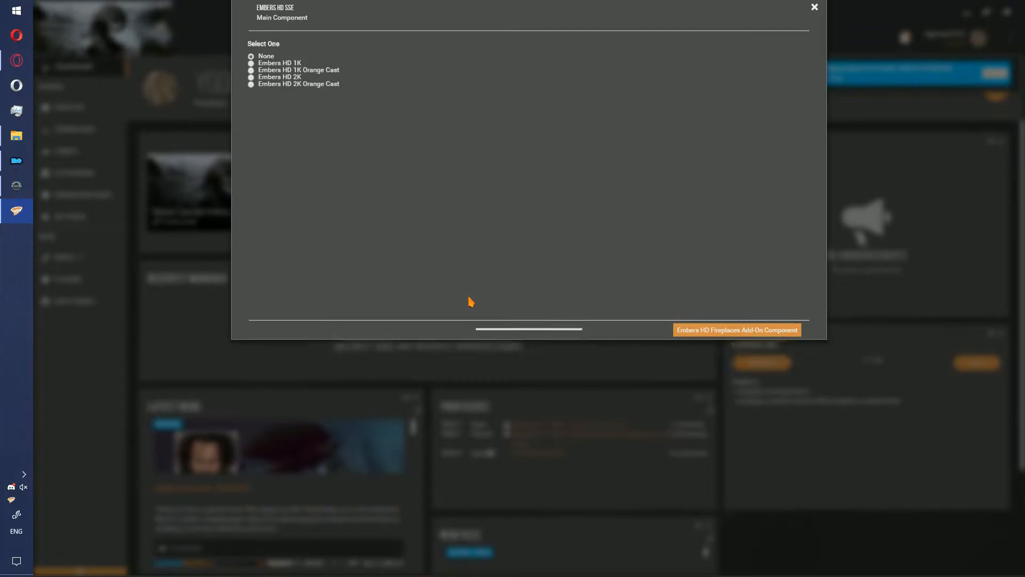
{"action": "left_click", "coordinate": [297, 108]}
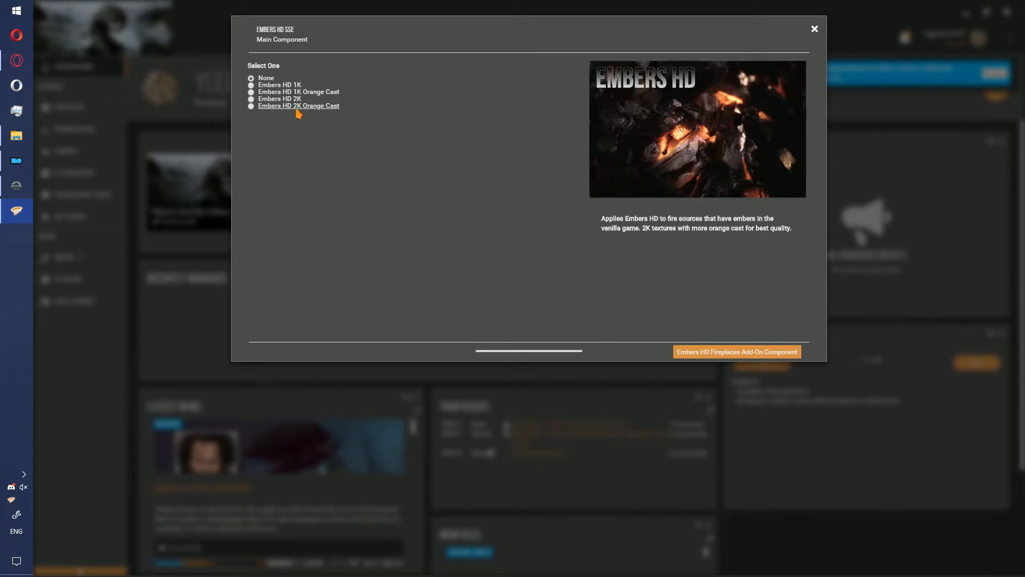
{"action": "left_click", "coordinate": [752, 352]}
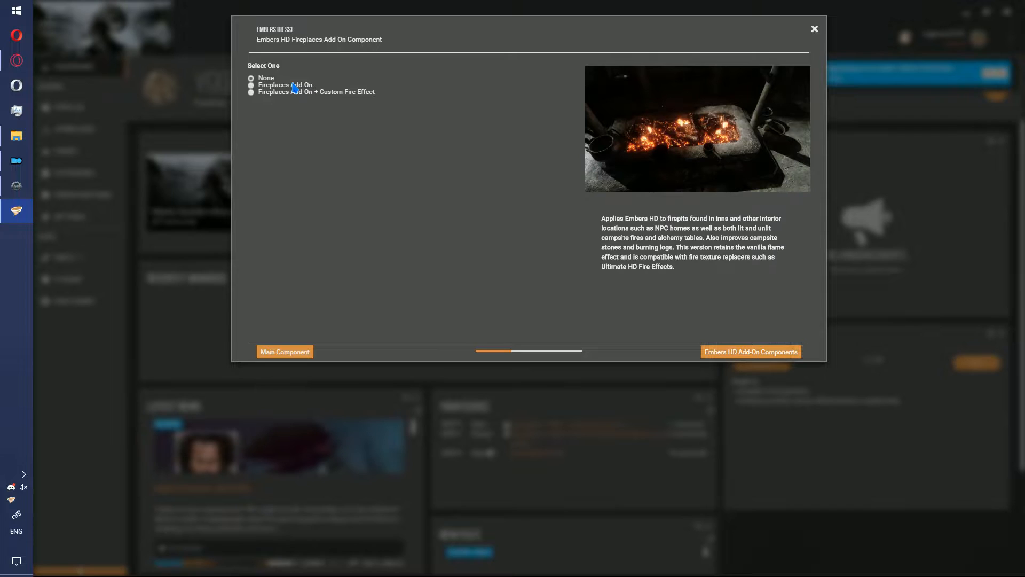
{"action": "left_click", "coordinate": [747, 353]}
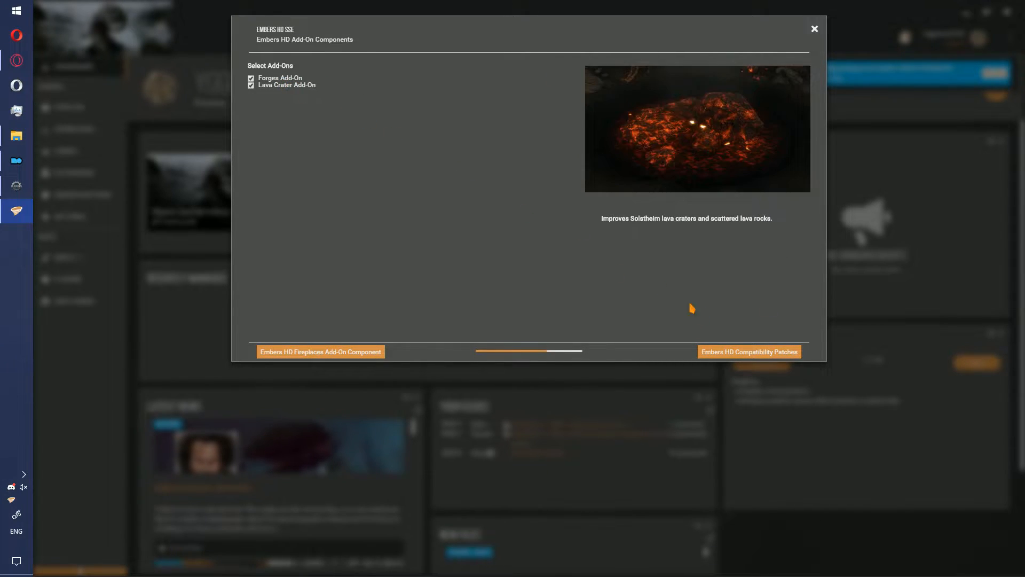
{"action": "left_click", "coordinate": [715, 351]}
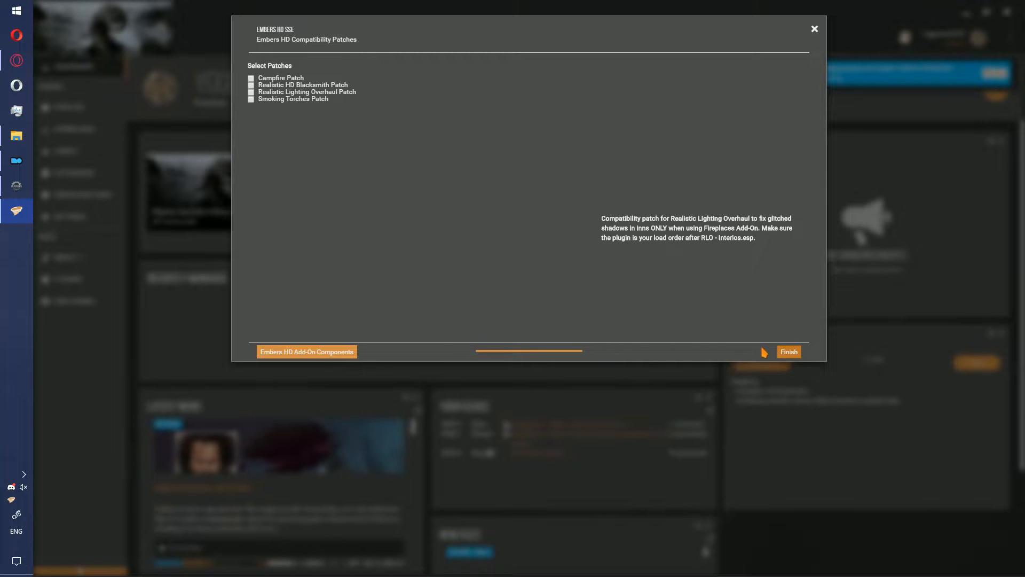
{"action": "left_click", "coordinate": [784, 354]}
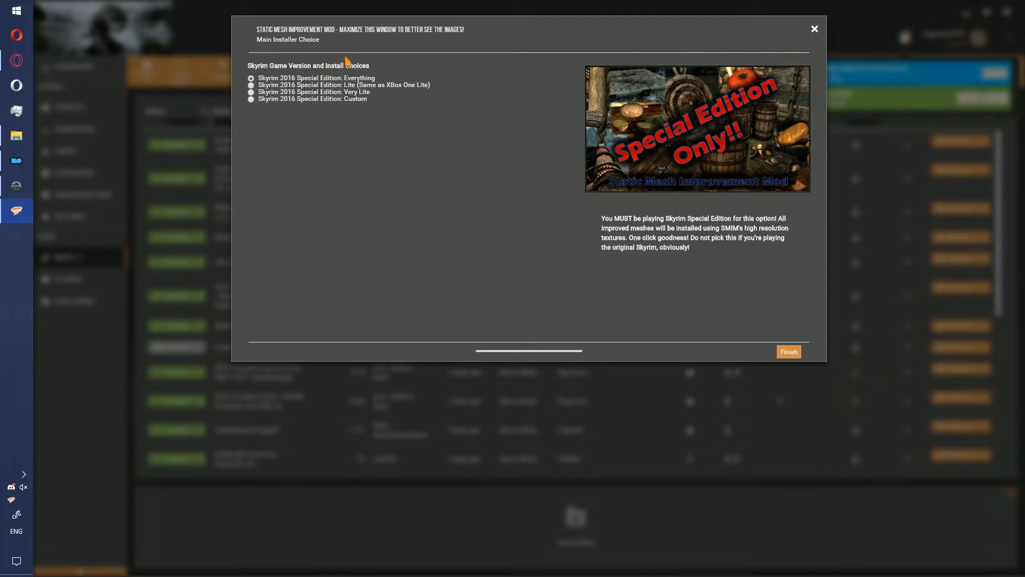
- Finish installing Static Mesh Improvement Mod with Skyrim 2016 Special Edition: Everything and enable the installed mod
{"action": "left_click", "coordinate": [789, 351]}
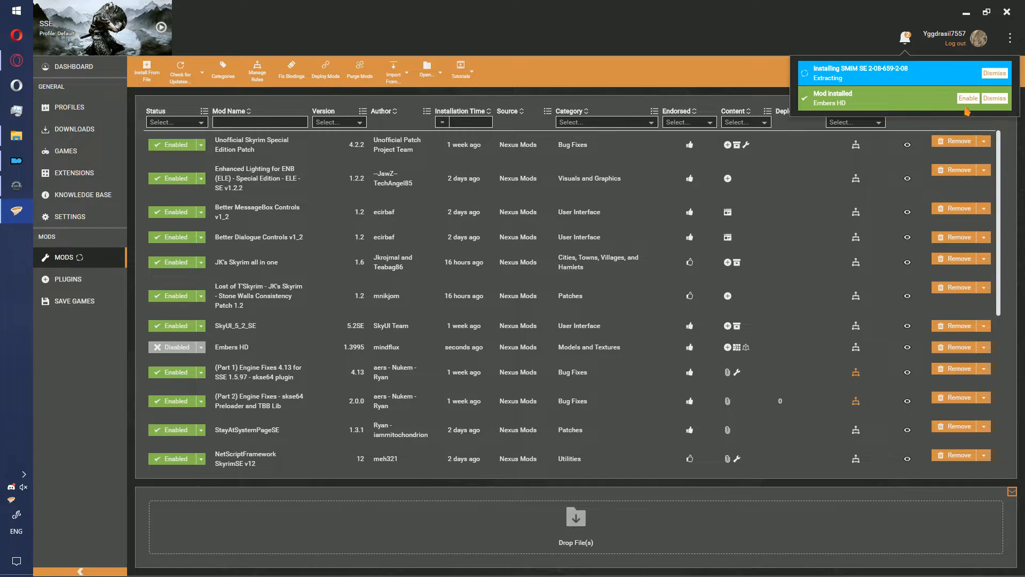
{"action": "left_click", "coordinate": [942, 75]}
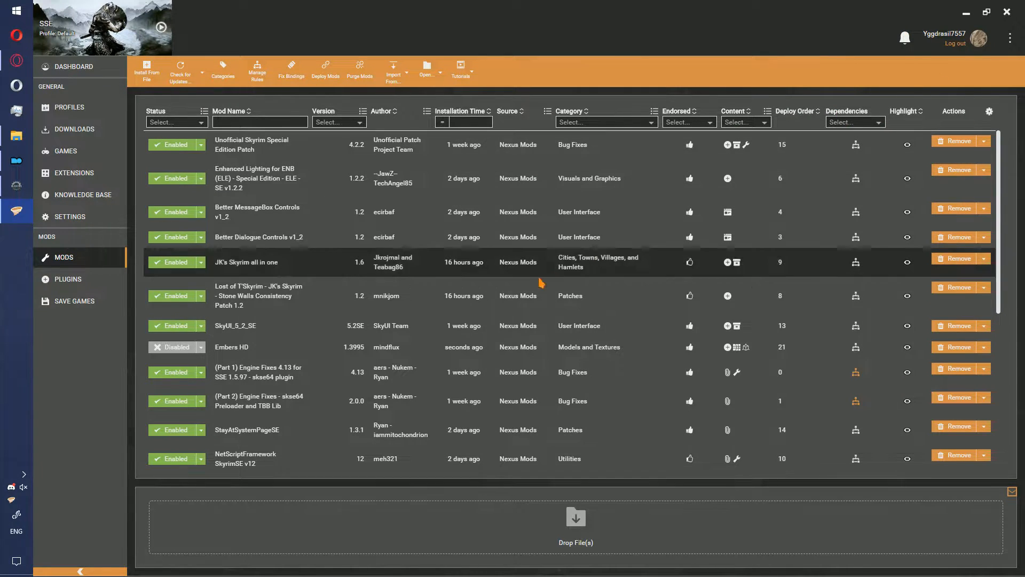
- Resolve the file conflict of Static Mesh Improvement Mod by setting it to load before Embers HD, and save the rule
{"action": "scroll", "coordinate": [241, 330], "scroll_direction": "down", "scroll_amount": 5}
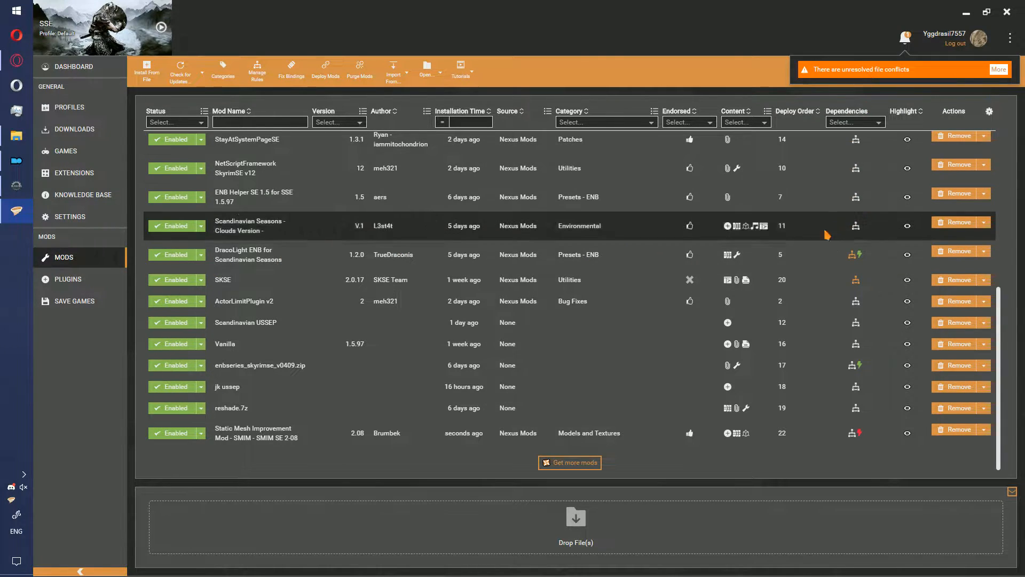
{"action": "left_click", "coordinate": [859, 436]}
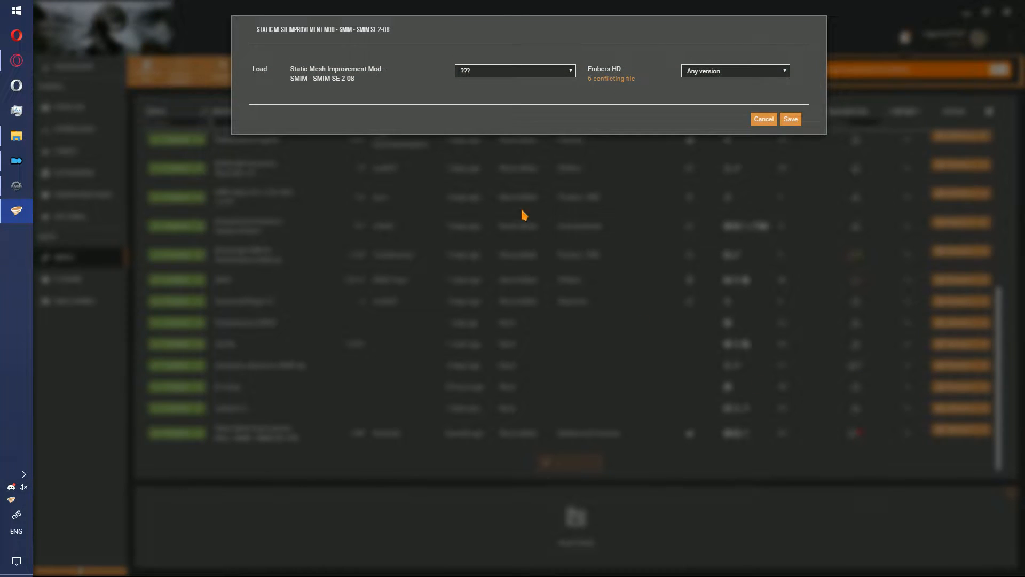
{"action": "left_click", "coordinate": [482, 71]}
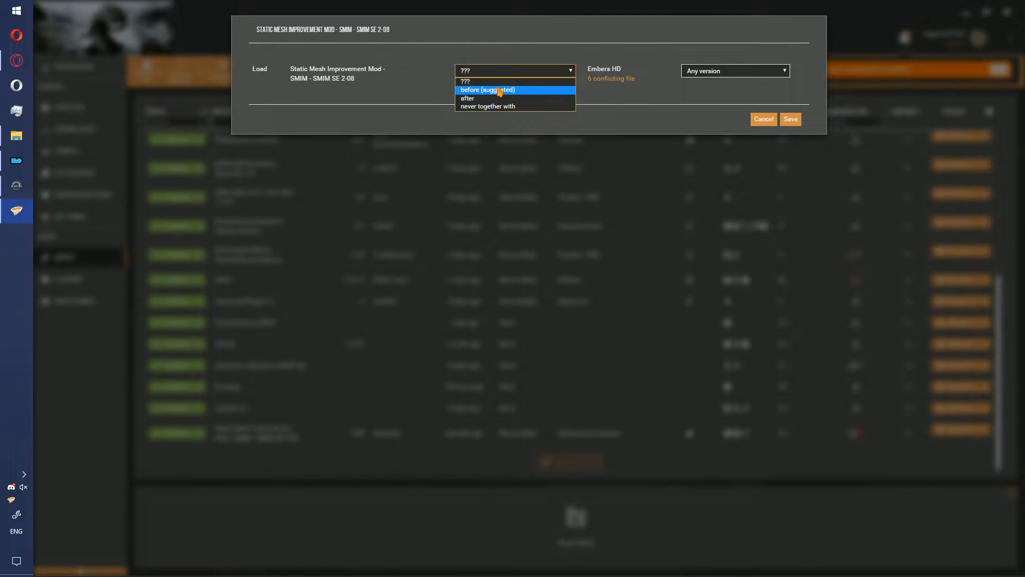
{"action": "left_click", "coordinate": [500, 91]}
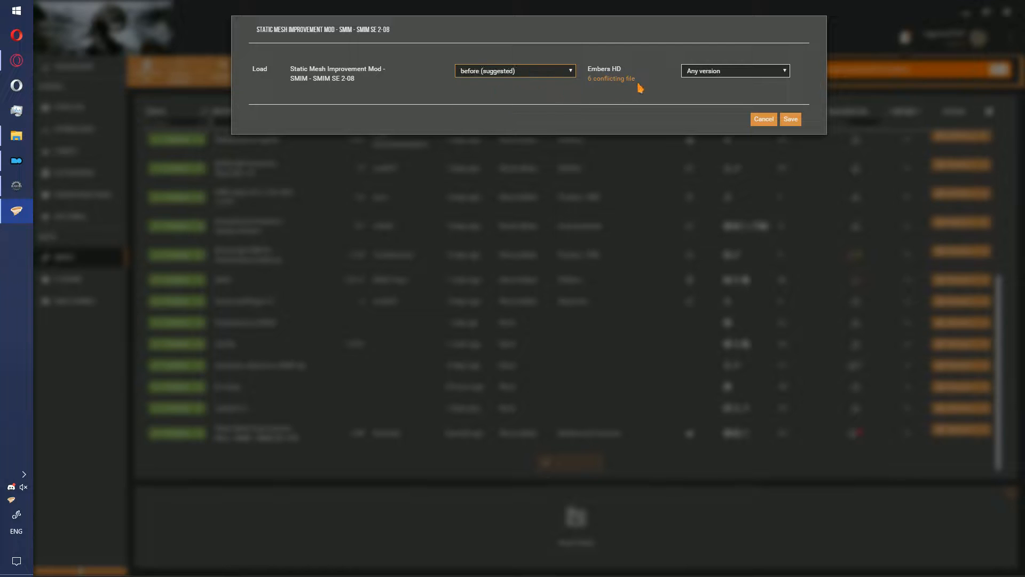
{"action": "left_click", "coordinate": [790, 119]}
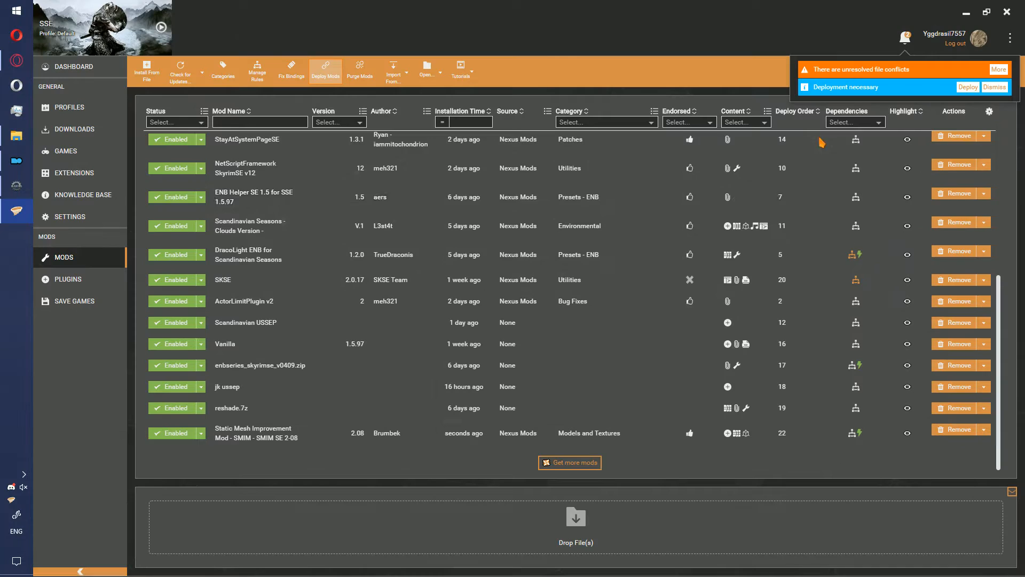
- Hide the Deploy Order column in the mod list, deploy the mods and open the plugin list
{"action": "left_click", "coordinate": [988, 111]}
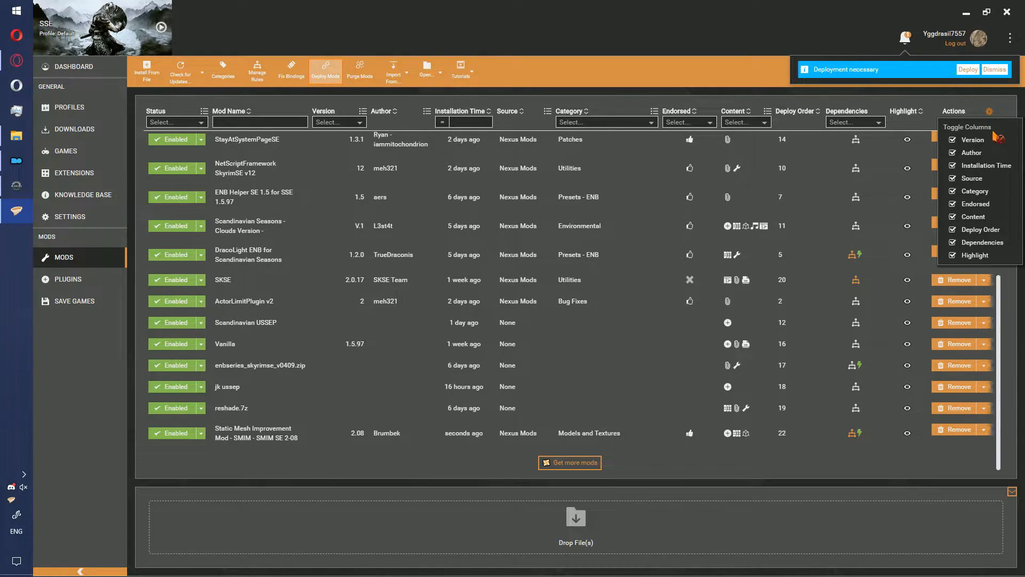
{"action": "left_click", "coordinate": [992, 233]}
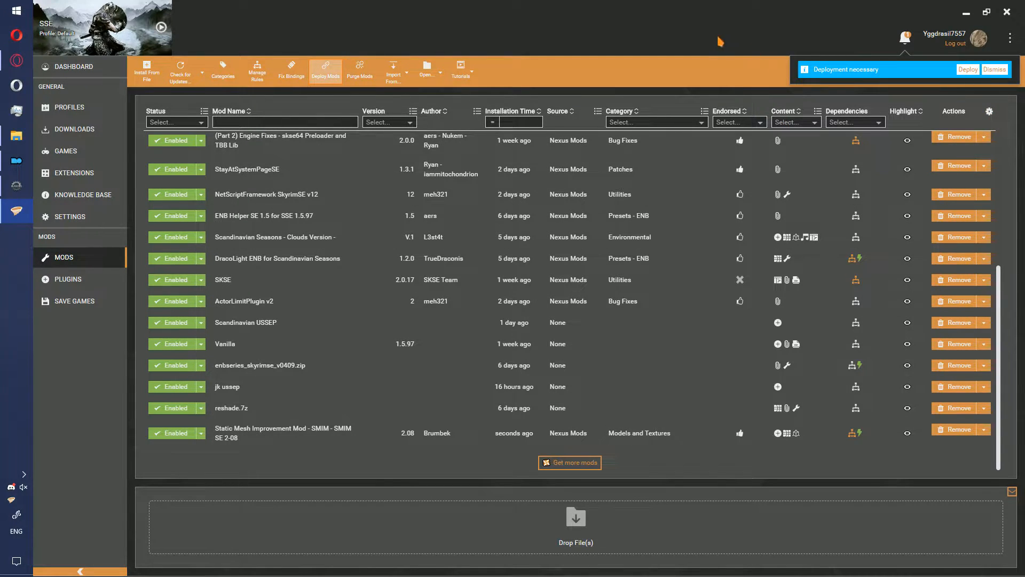
{"action": "left_click", "coordinate": [966, 69]}
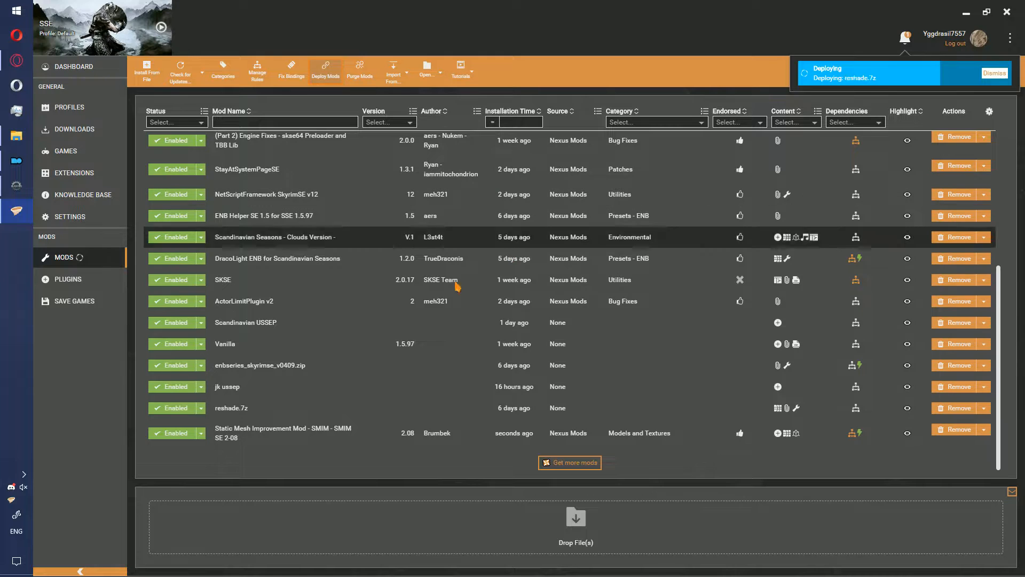
{"action": "left_click", "coordinate": [64, 283]}
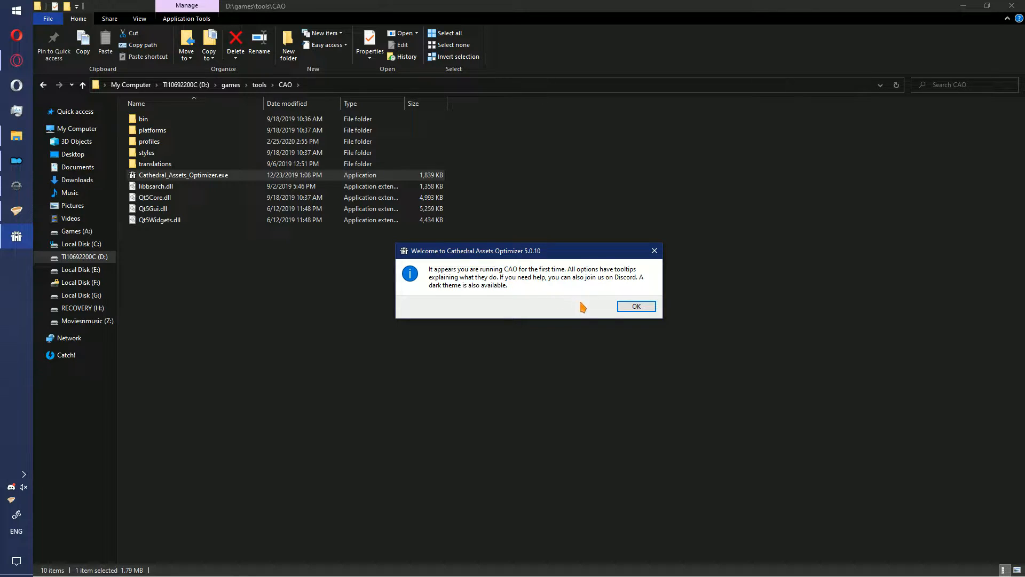
- In Cathedral Assets Optimizer, dismiss the welcome message and enable the dark theme
{"action": "left_click", "coordinate": [635, 309]}
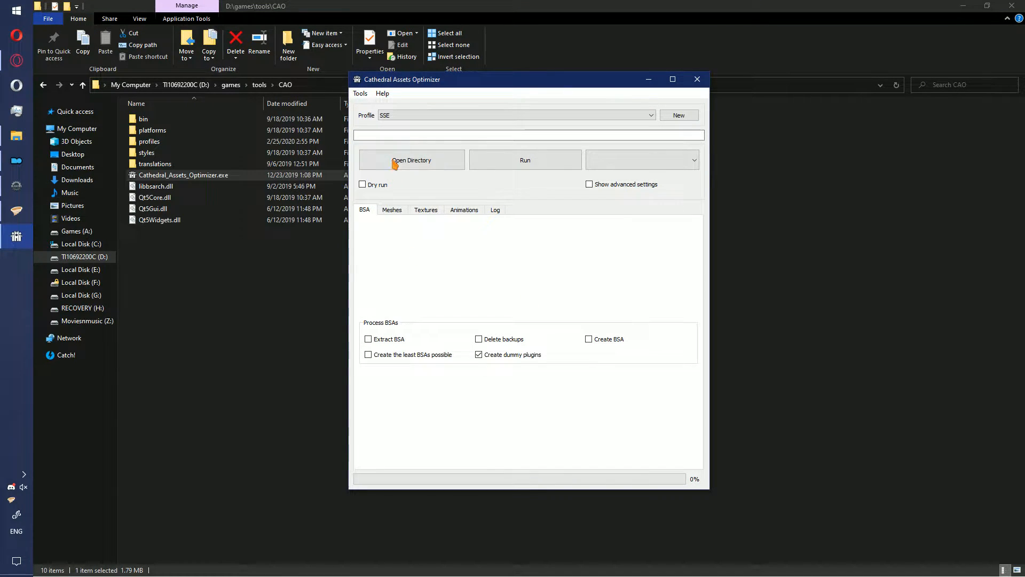
{"action": "left_click", "coordinate": [360, 94]}
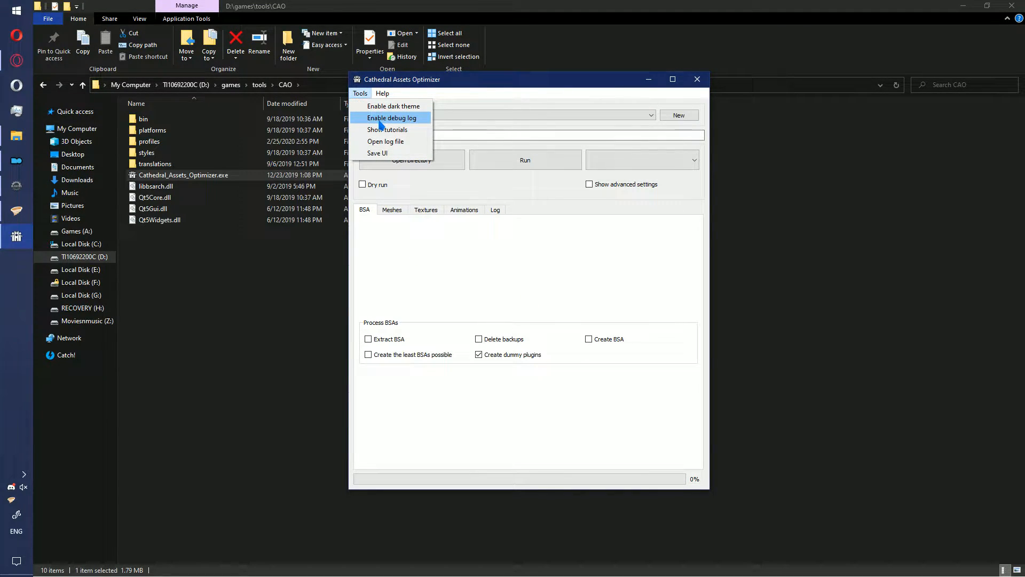
{"action": "left_click", "coordinate": [371, 109]}
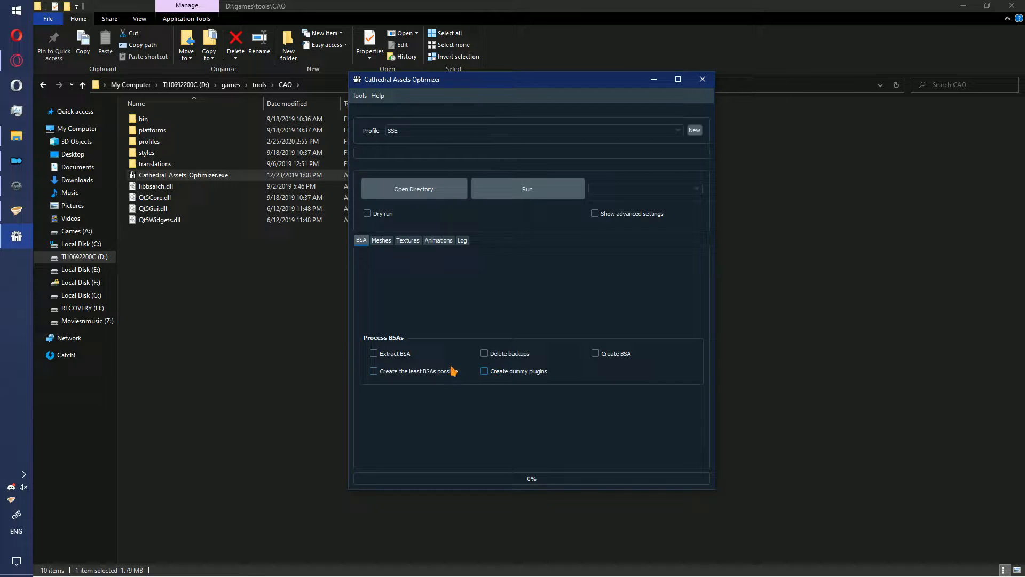
- Enable Create BSA and the necessary optimization of animations, and review the mesh and texture processing options
{"action": "left_click", "coordinate": [603, 356]}
{"action": "left_click", "coordinate": [377, 241]}
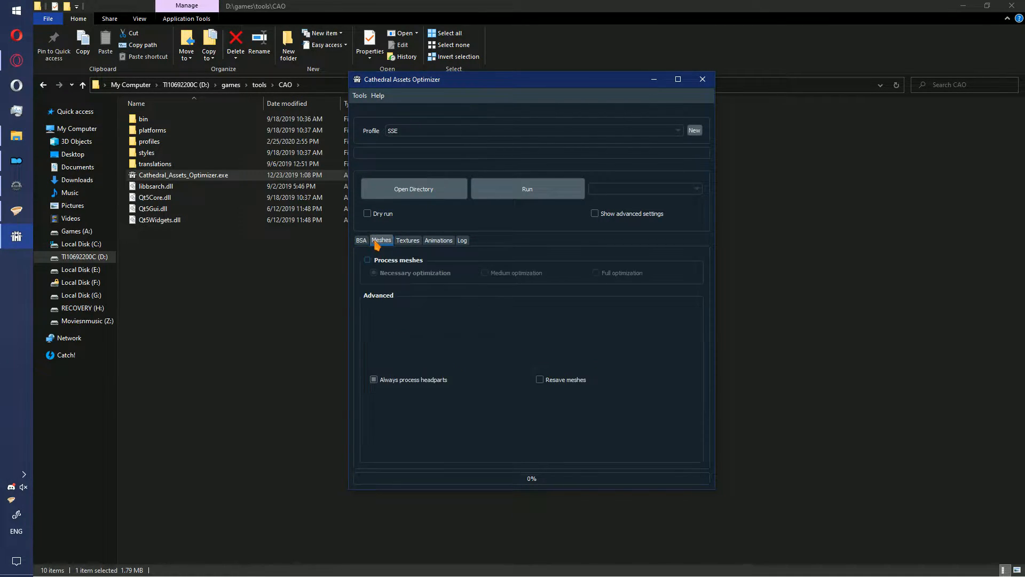
{"action": "left_click", "coordinate": [408, 244]}
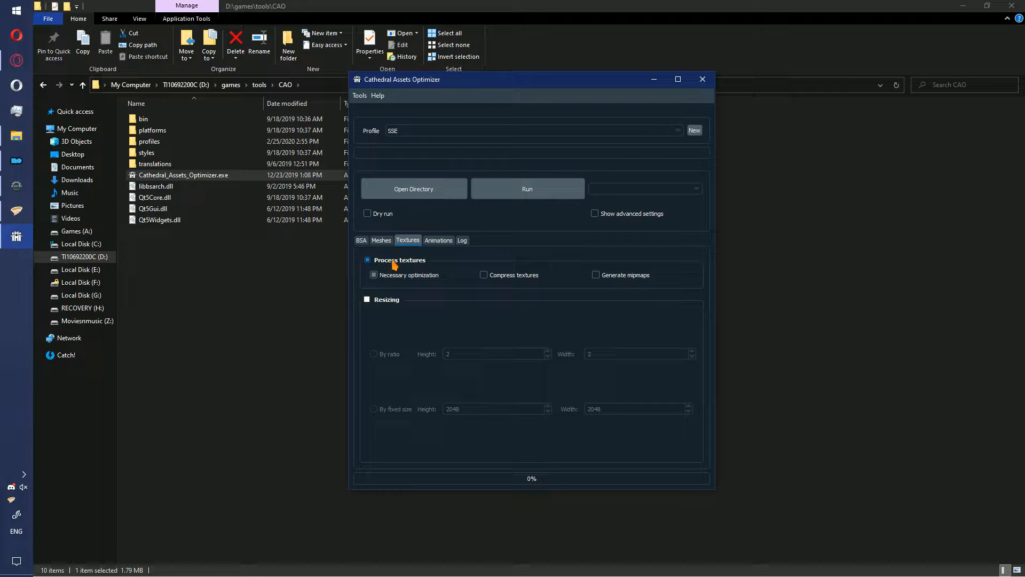
{"action": "left_click", "coordinate": [437, 241]}
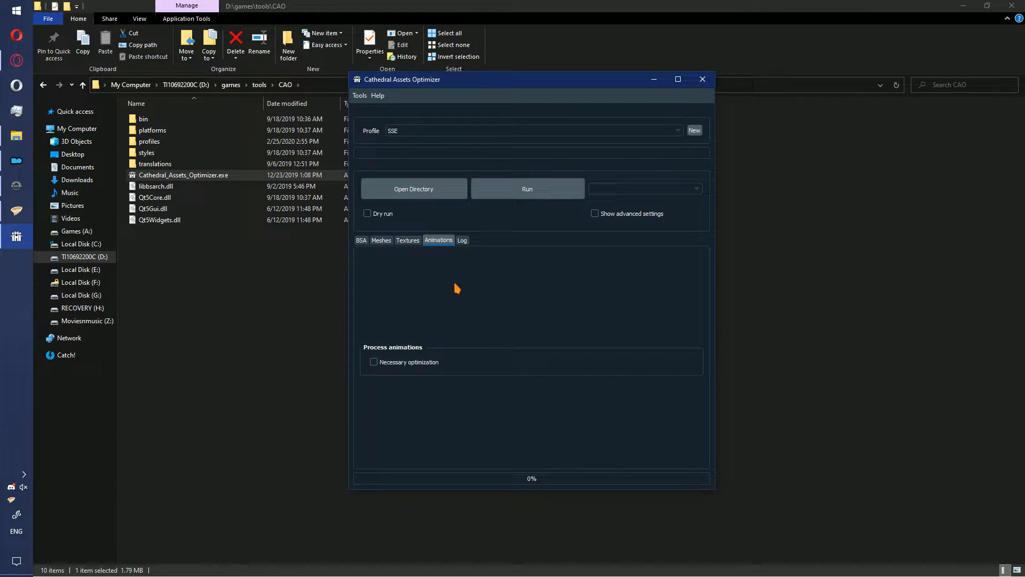
{"action": "left_click", "coordinate": [411, 363]}
{"action": "left_click", "coordinate": [363, 241]}
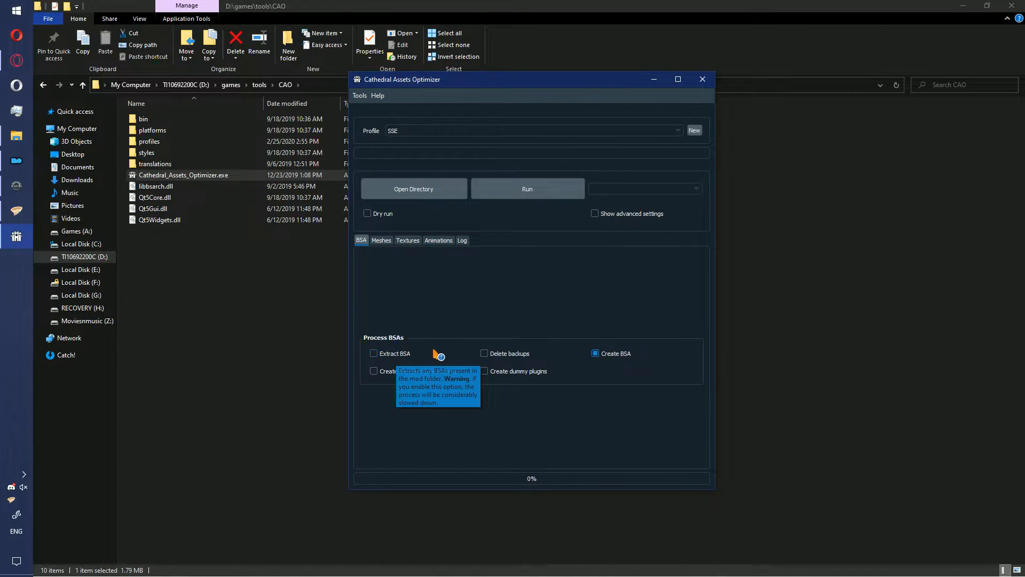
{"action": "left_click", "coordinate": [381, 241]}
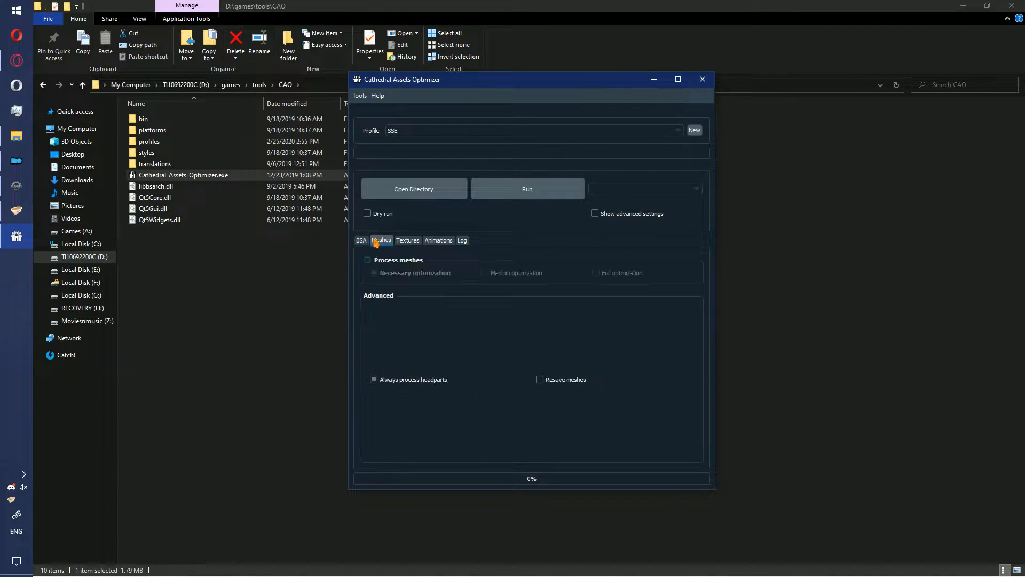
{"action": "left_click", "coordinate": [408, 241]}
{"action": "left_click", "coordinate": [362, 241]}
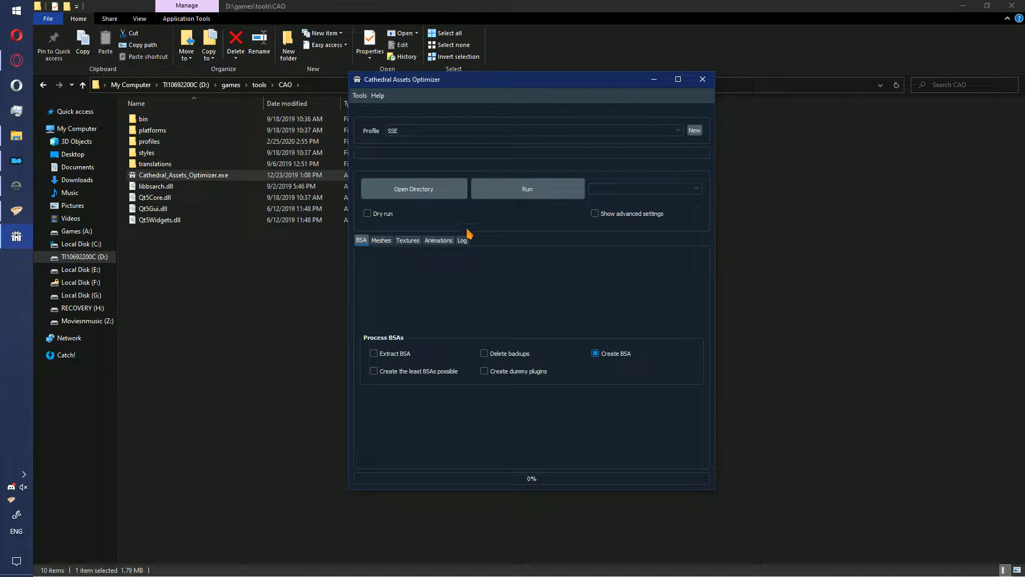
- Run the optimizer in One mod mode on the SMIM SE 2-08-659-2-08 folder in Vortex Mods/skyrimse, choosing to always save unsaved changes
{"action": "left_click", "coordinate": [602, 190]}
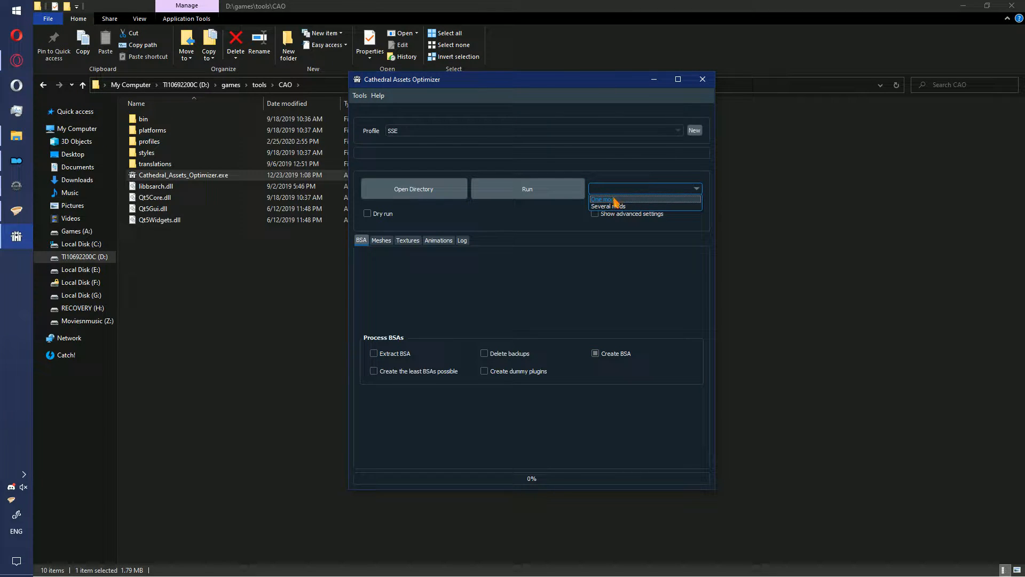
{"action": "left_click", "coordinate": [617, 200]}
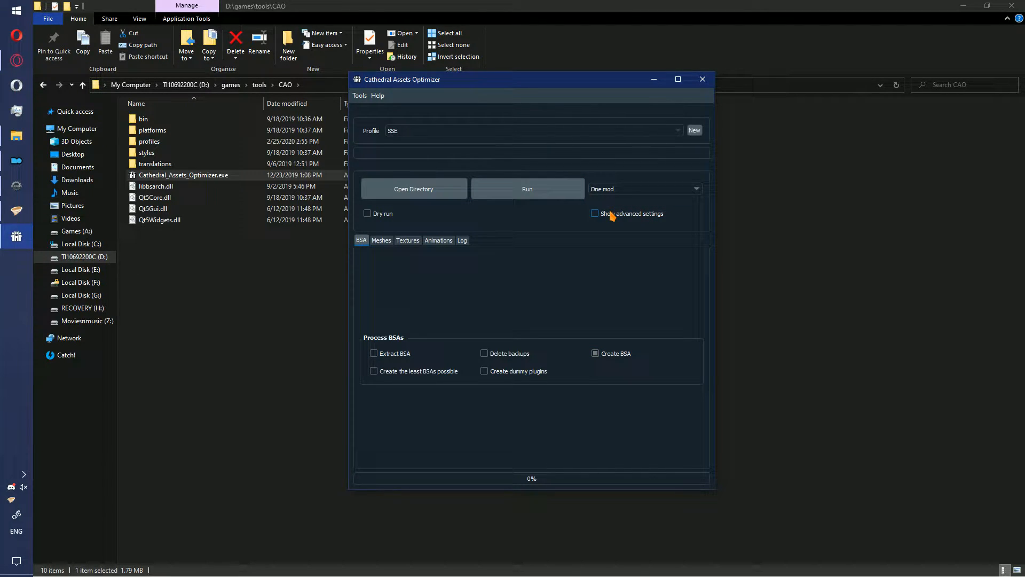
{"action": "left_click", "coordinate": [402, 191]}
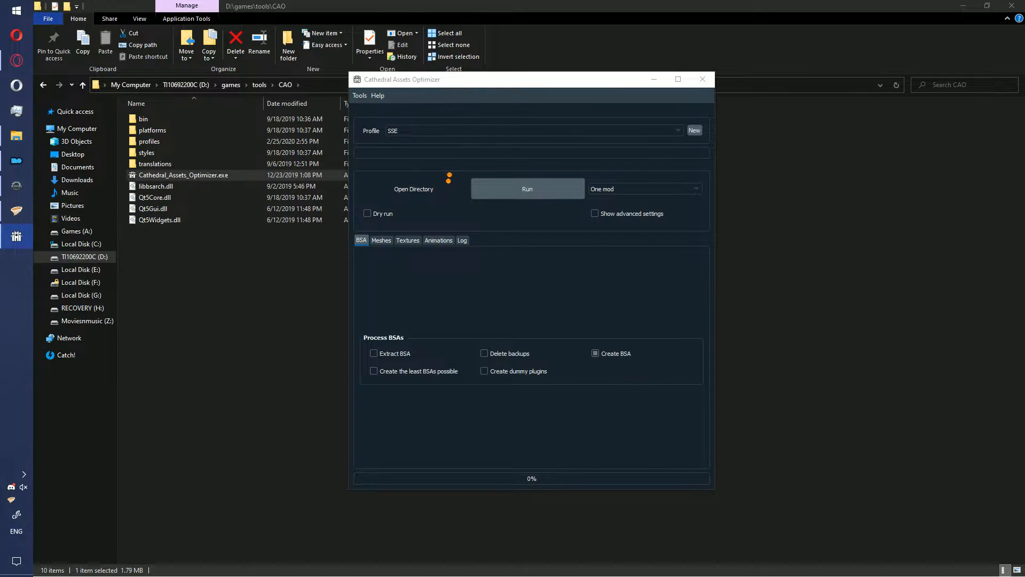
{"action": "left_click", "coordinate": [510, 116]}
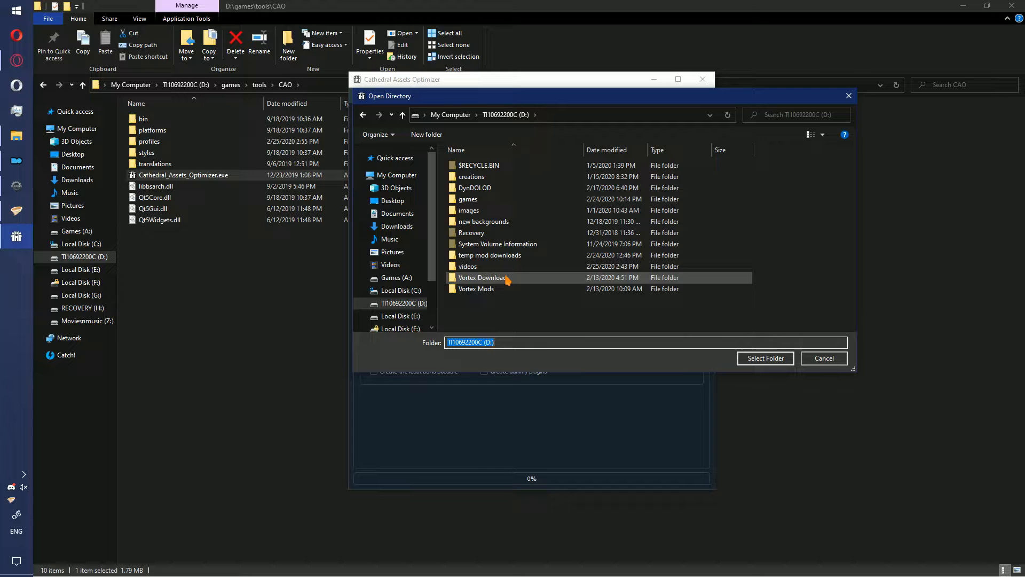
{"action": "double_click", "coordinate": [483, 289]}
{"action": "double_click", "coordinate": [479, 179]}
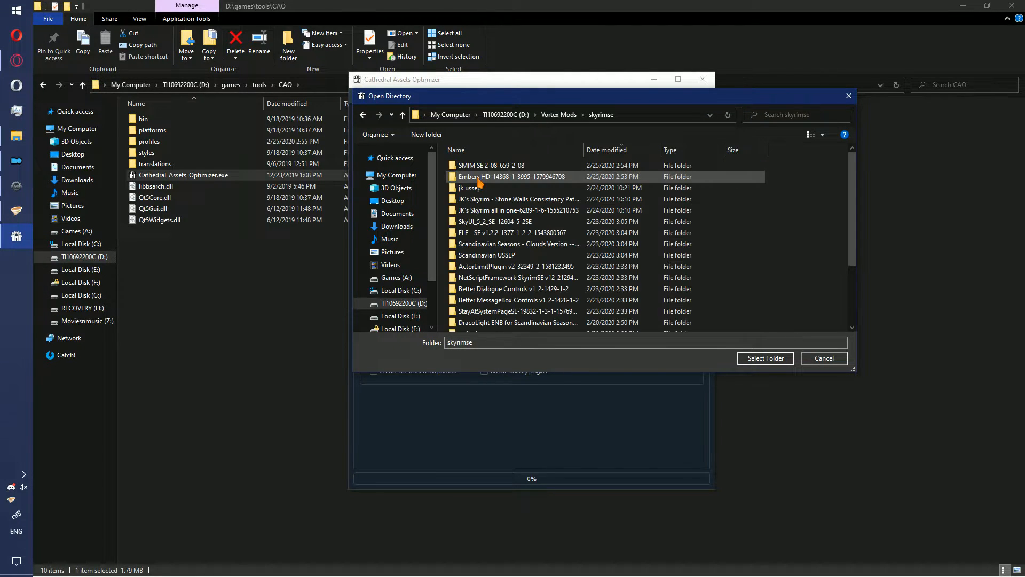
{"action": "left_click", "coordinate": [499, 168]}
{"action": "left_click", "coordinate": [765, 358]}
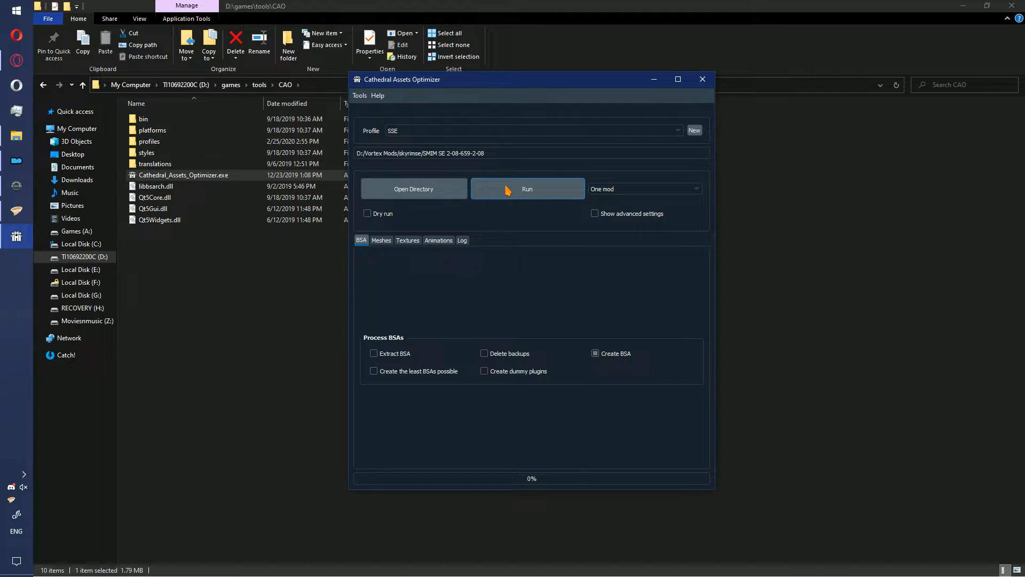
{"action": "left_click", "coordinate": [507, 191]}
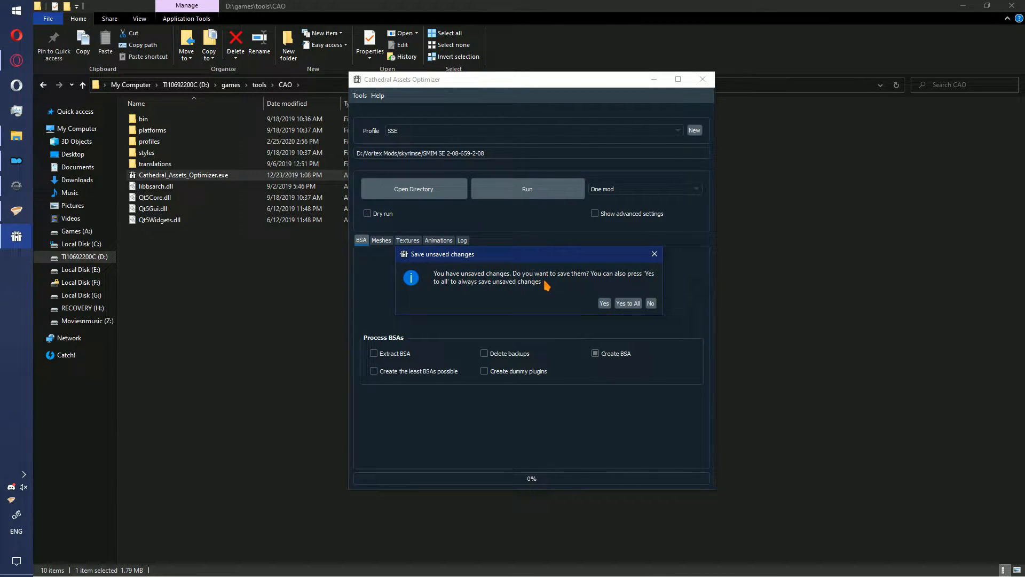
{"action": "left_click", "coordinate": [625, 303]}
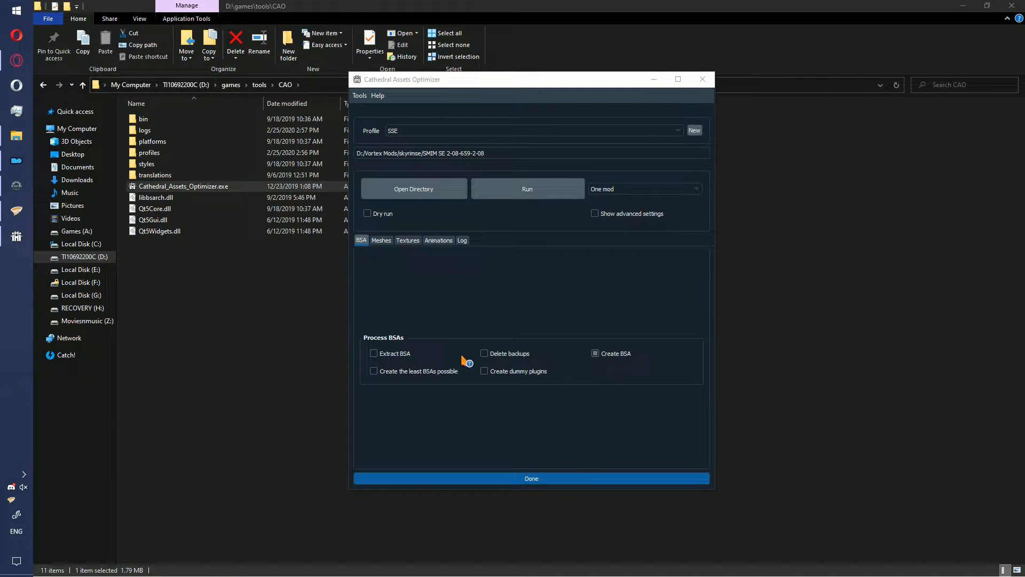
{"action": "left_click", "coordinate": [423, 188]}
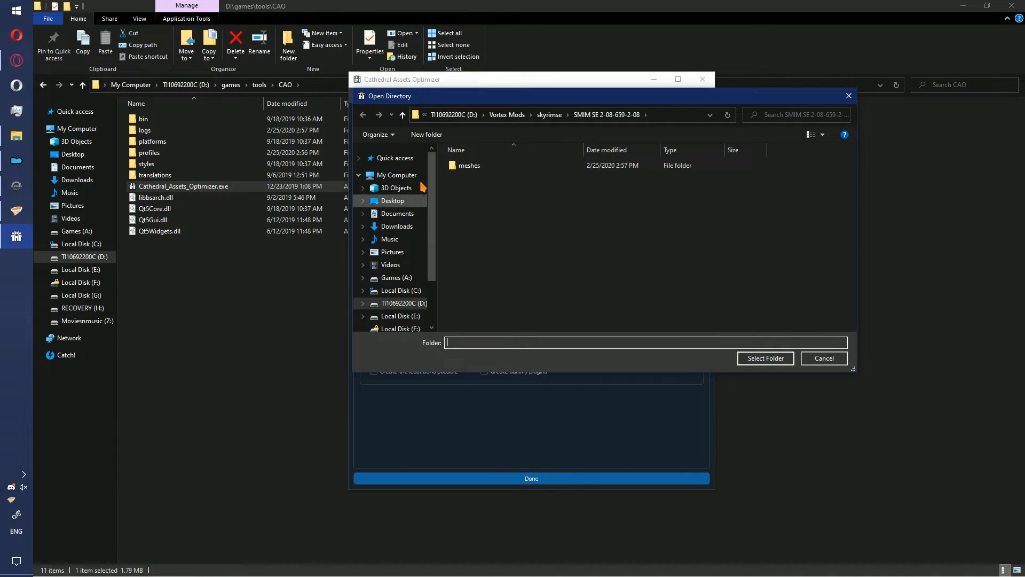
{"action": "left_click", "coordinate": [552, 114]}
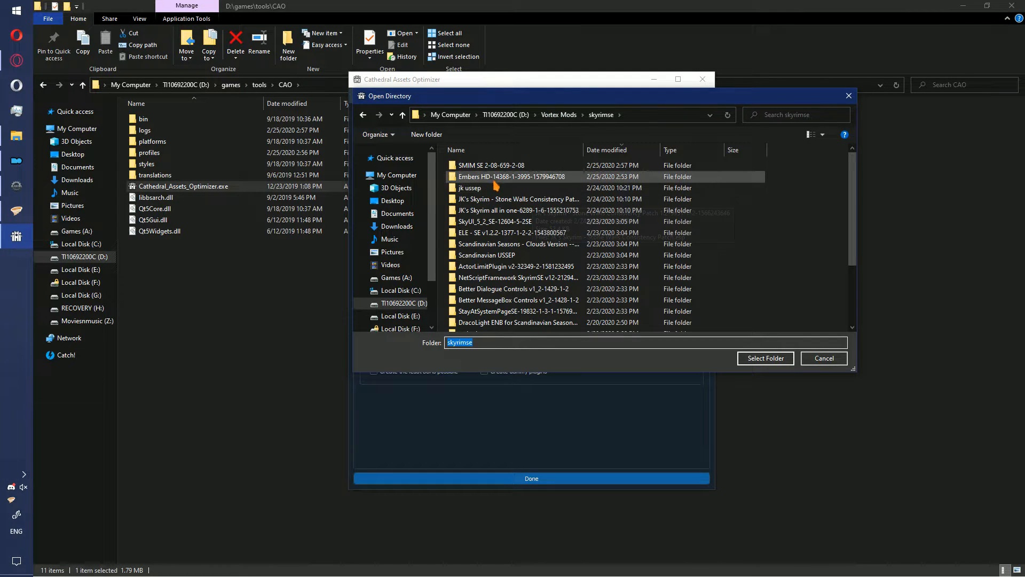
{"action": "left_click", "coordinate": [507, 177]}
{"action": "left_click", "coordinate": [753, 365]}
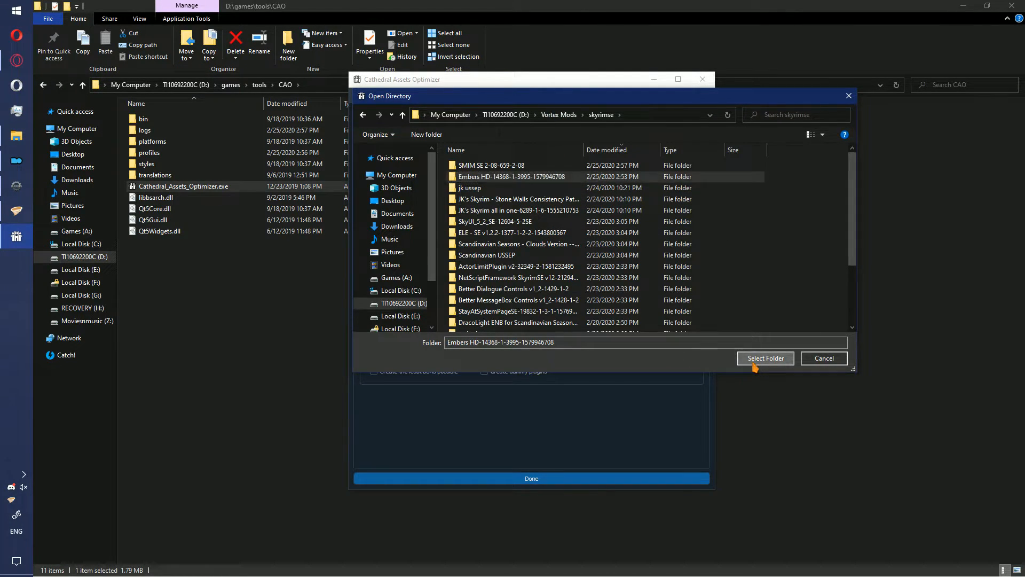
{"action": "left_click", "coordinate": [531, 196]}
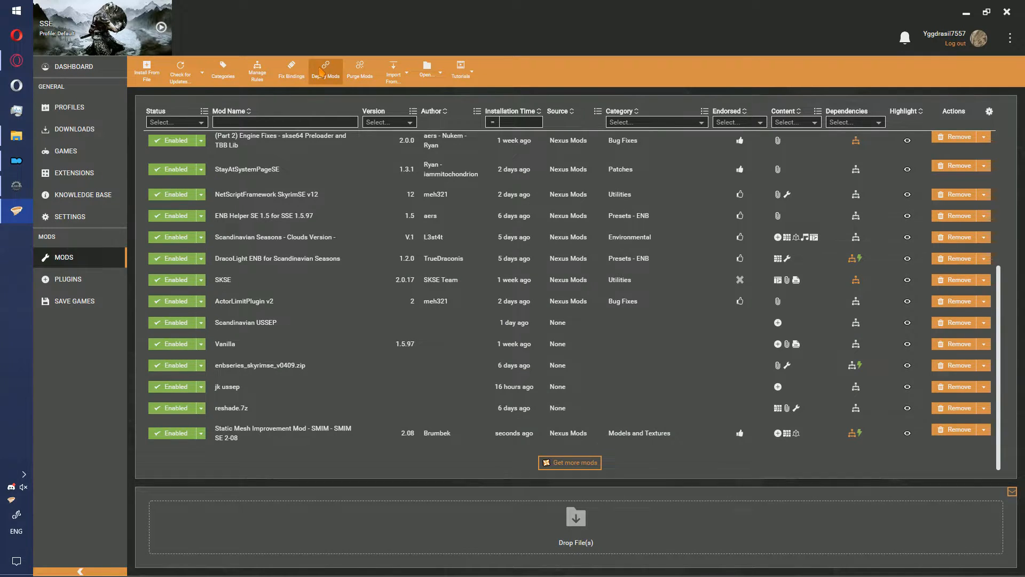
- In Vortex, deploy the mods with the external changes to Embers HD and SMIM saved, and sort the plugin load order
{"action": "left_click", "coordinate": [321, 72]}
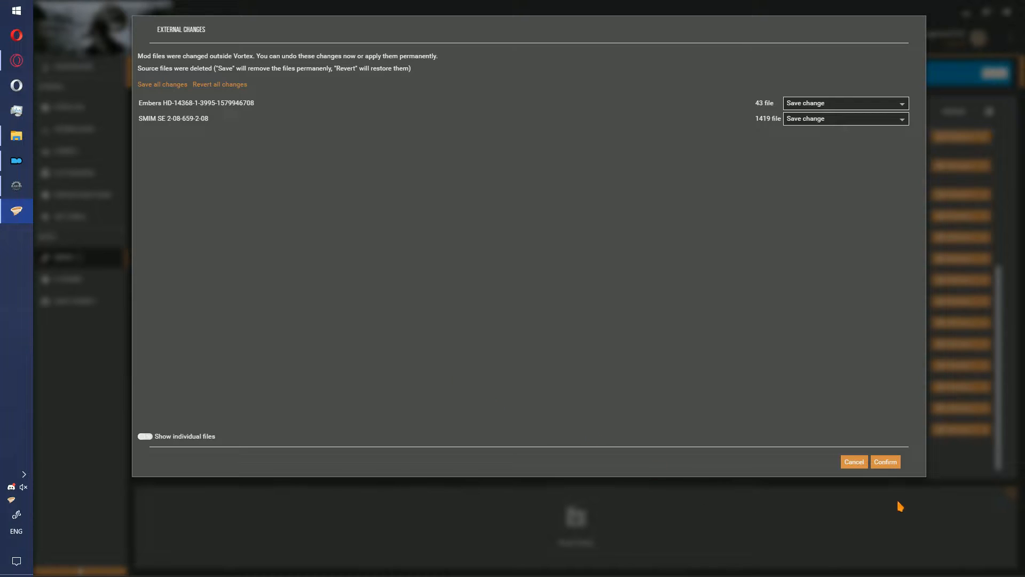
{"action": "left_click", "coordinate": [885, 462]}
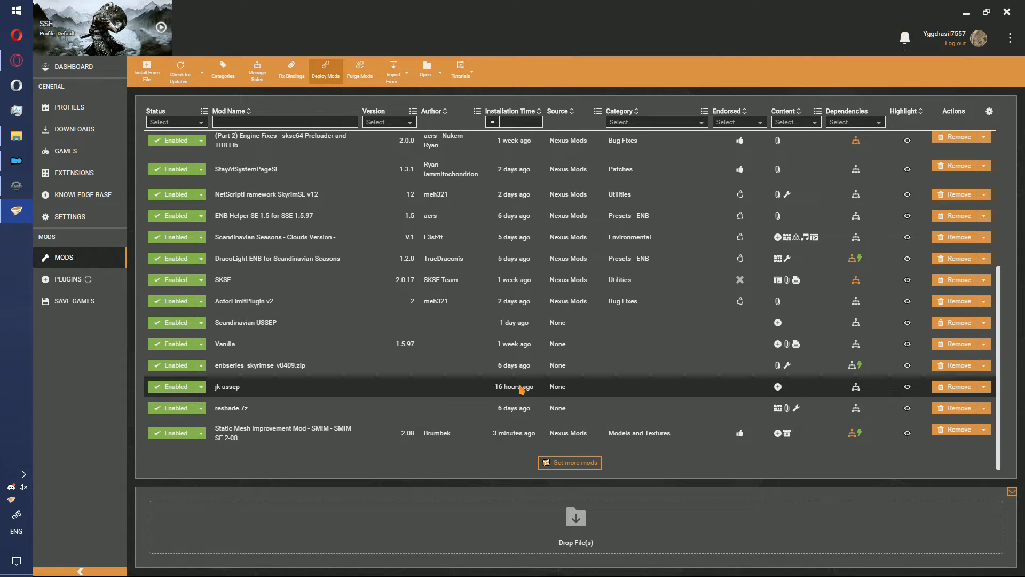
{"action": "left_click", "coordinate": [107, 278]}
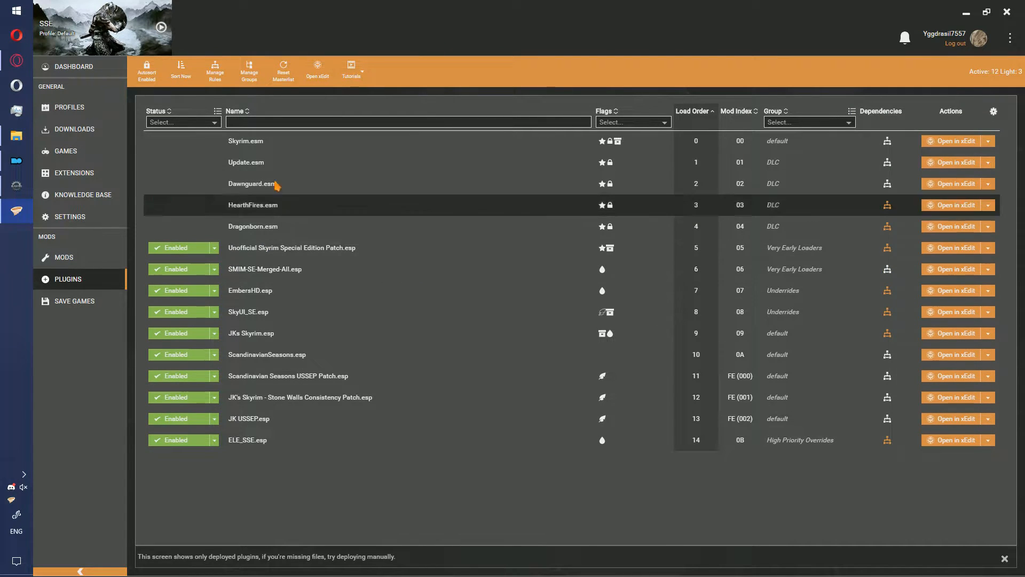
{"action": "left_click", "coordinate": [315, 277]}
{"action": "left_click", "coordinate": [302, 293]}
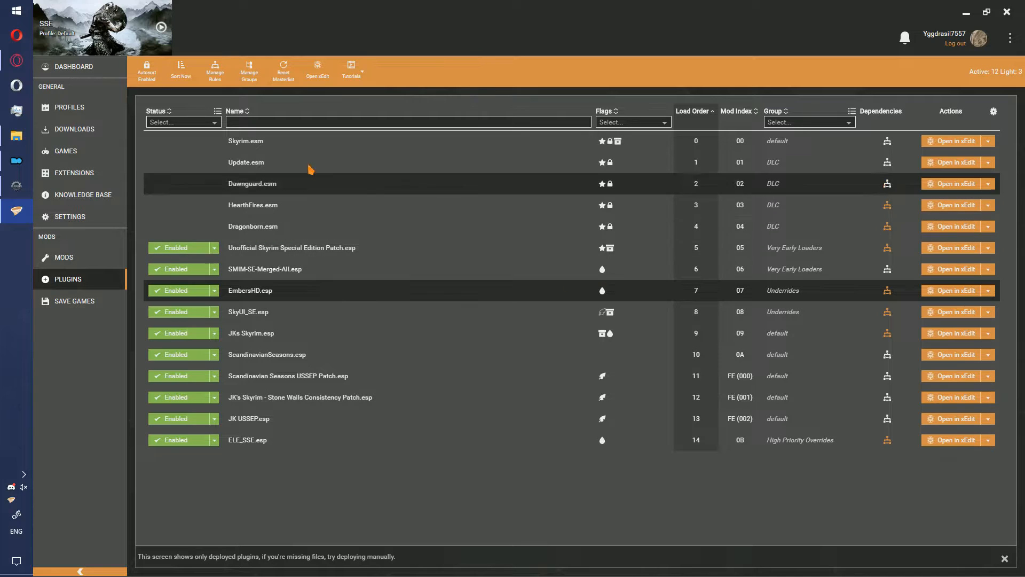
{"action": "left_click", "coordinate": [184, 80]}
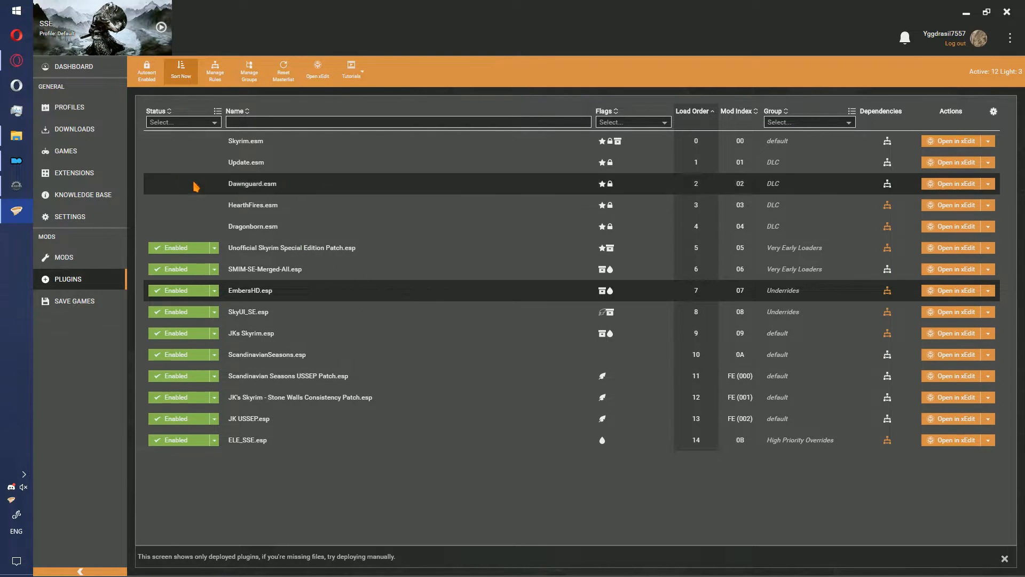
- Switch to Mod Organizer, refresh the mod list and check the archive flags of the plugins around SkyUI_SE.esp
{"action": "left_click", "coordinate": [16, 136]}
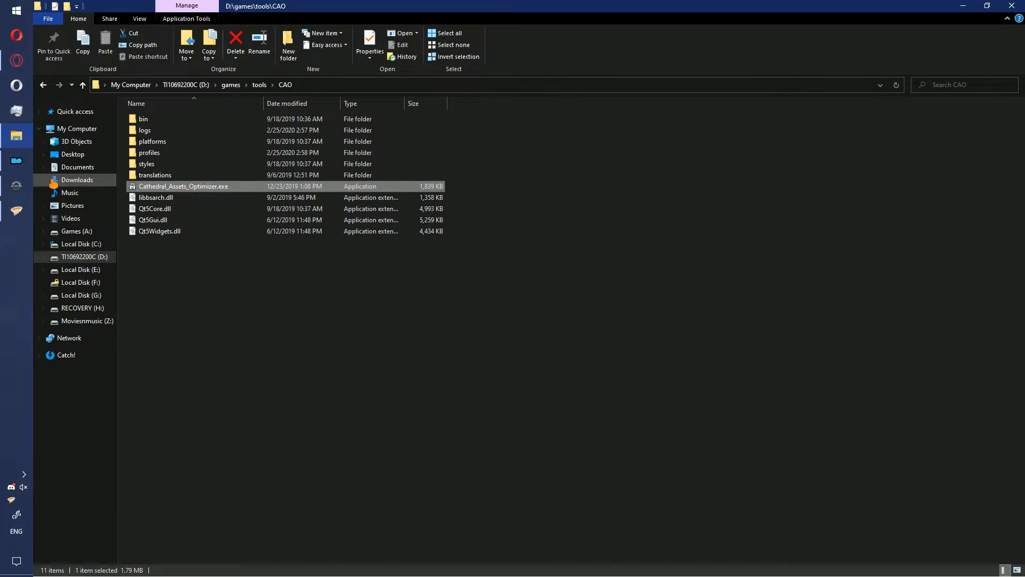
{"action": "left_click", "coordinate": [16, 160]}
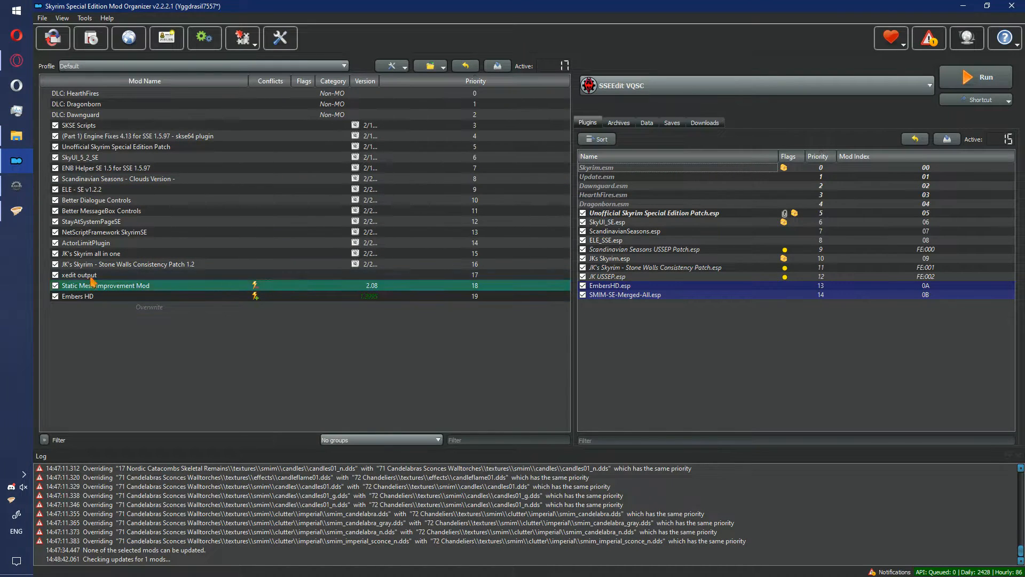
{"action": "left_click", "coordinate": [391, 66]}
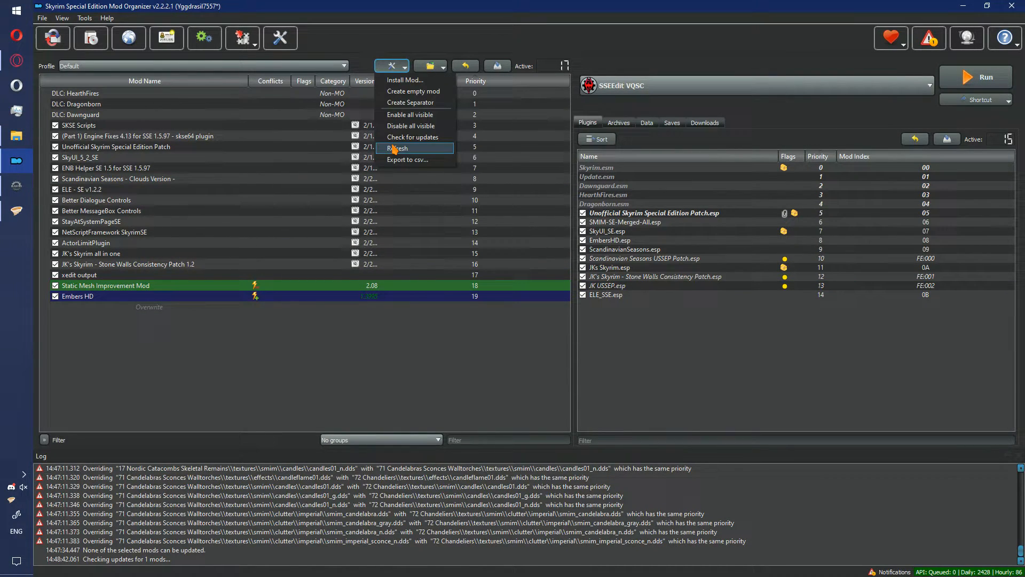
{"action": "left_click", "coordinate": [395, 149]}
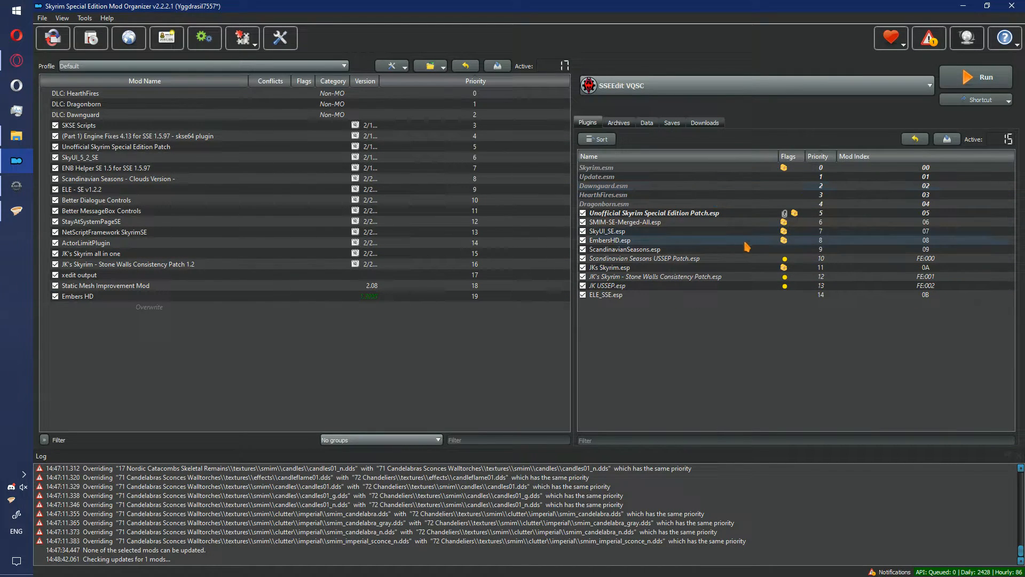
{"action": "left_click", "coordinate": [782, 231]}
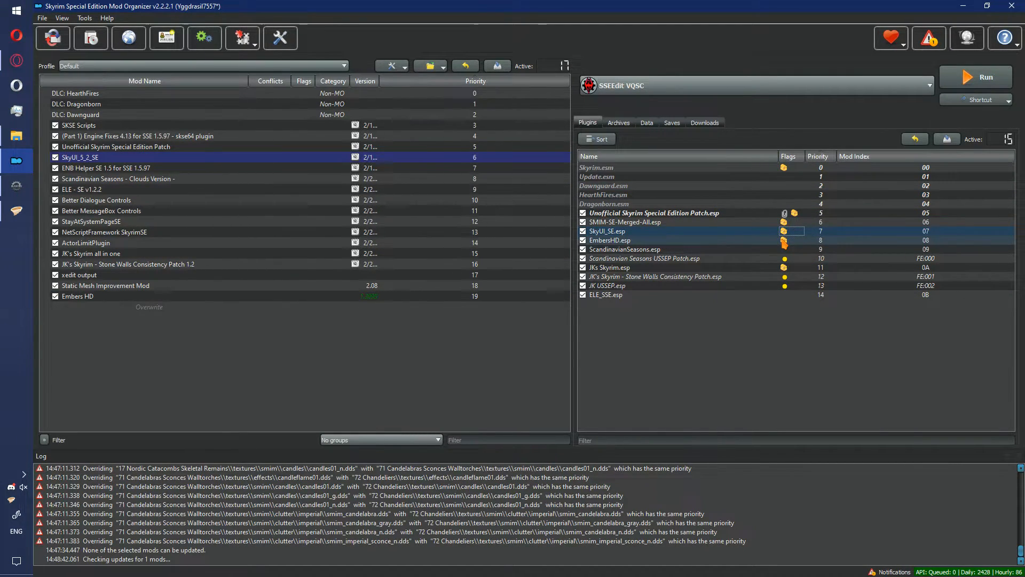
- Check the archive flag of EmbersHD.esp in the plugin list
{"action": "left_click", "coordinate": [785, 242]}
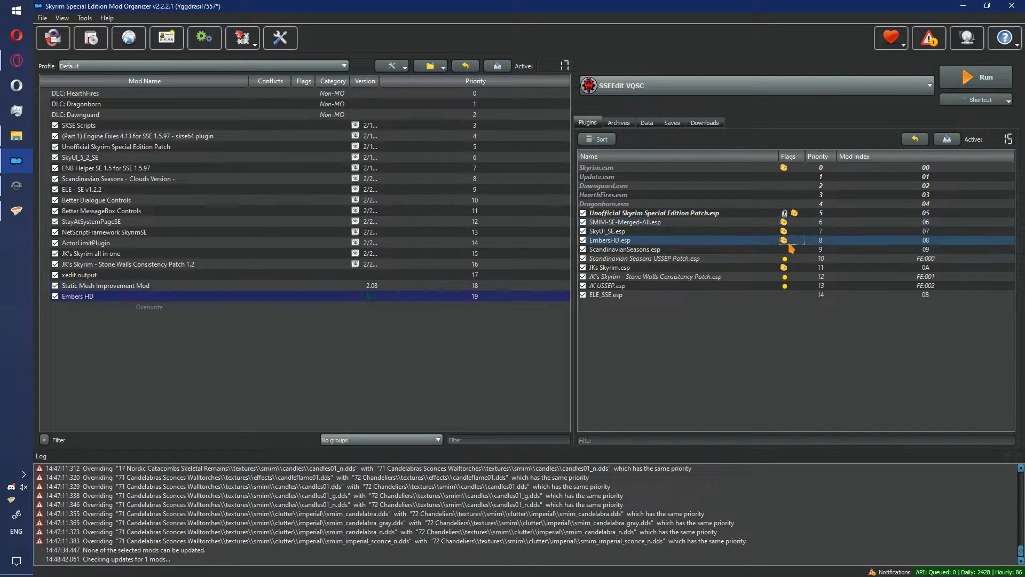
{"action": "mouse_move", "coordinate": [789, 226]}
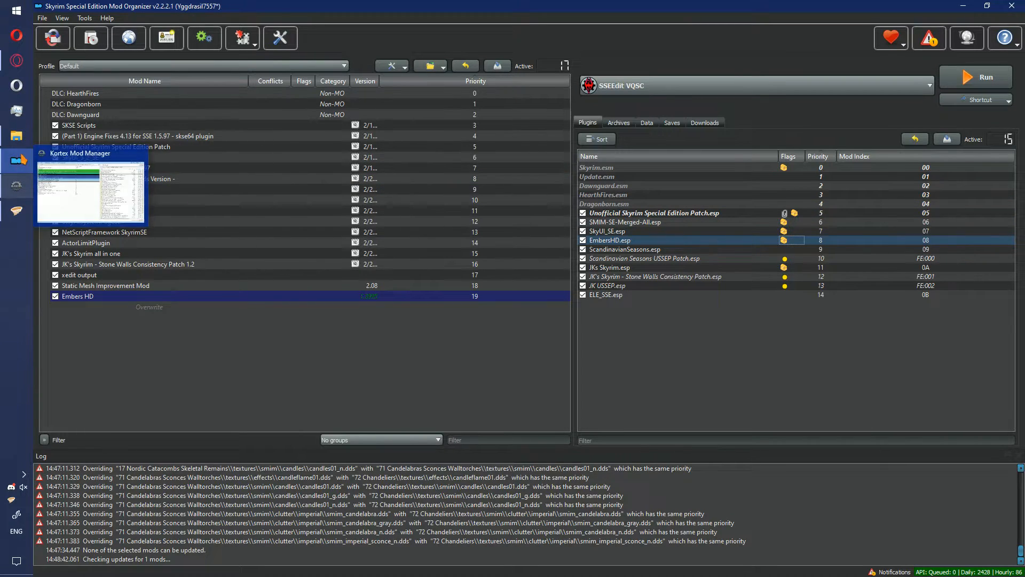
- Launch Cathedral Assets Optimizer from D:\games\tools\CAO and run it in One mod mode on Kortex's Mods/28fcced8f91c648e4be2f1bf810ec04b/ModFiles/Data folder
{"action": "left_click", "coordinate": [26, 139]}
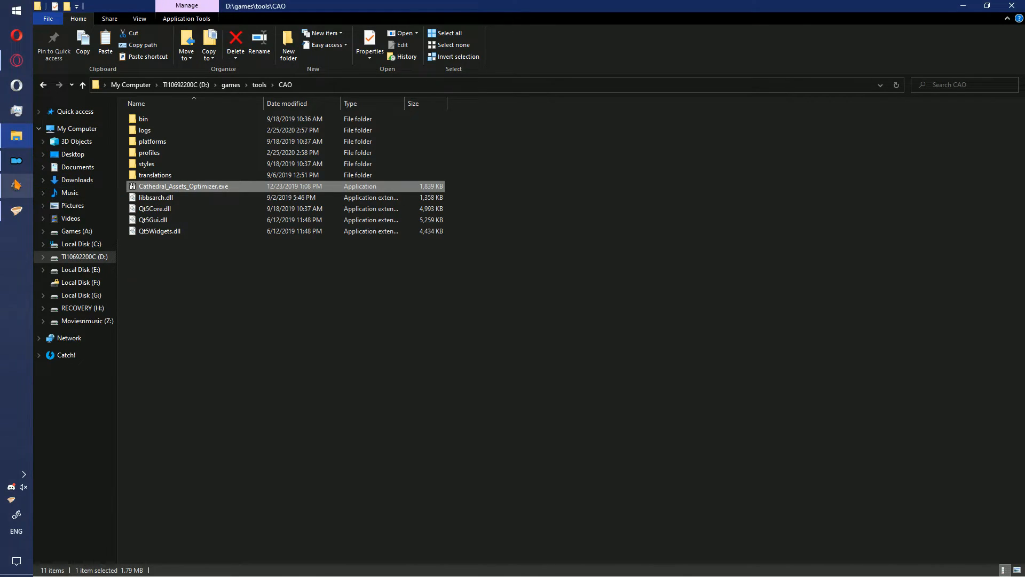
{"action": "double_click", "coordinate": [149, 187]}
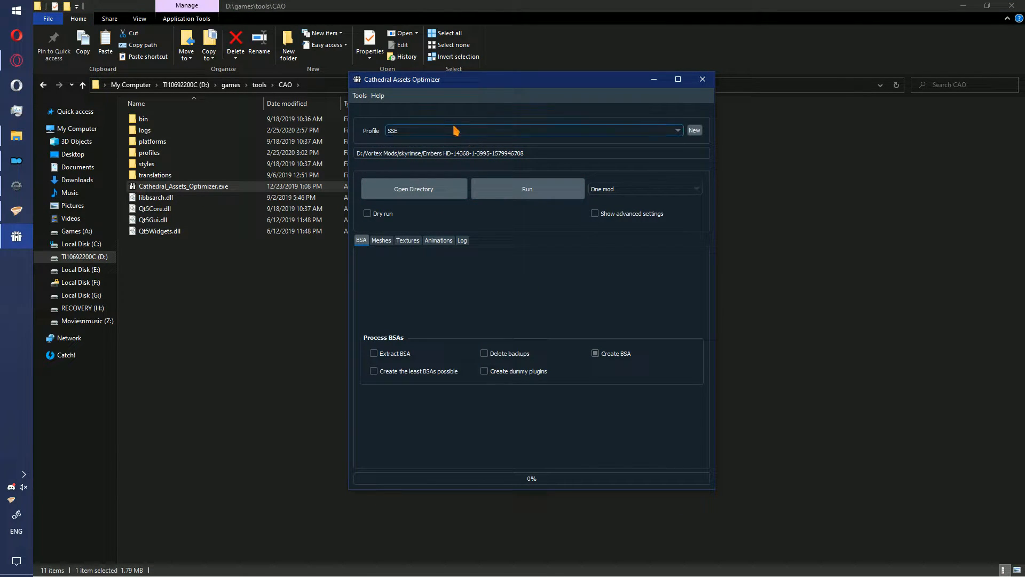
{"action": "left_click", "coordinate": [432, 195]}
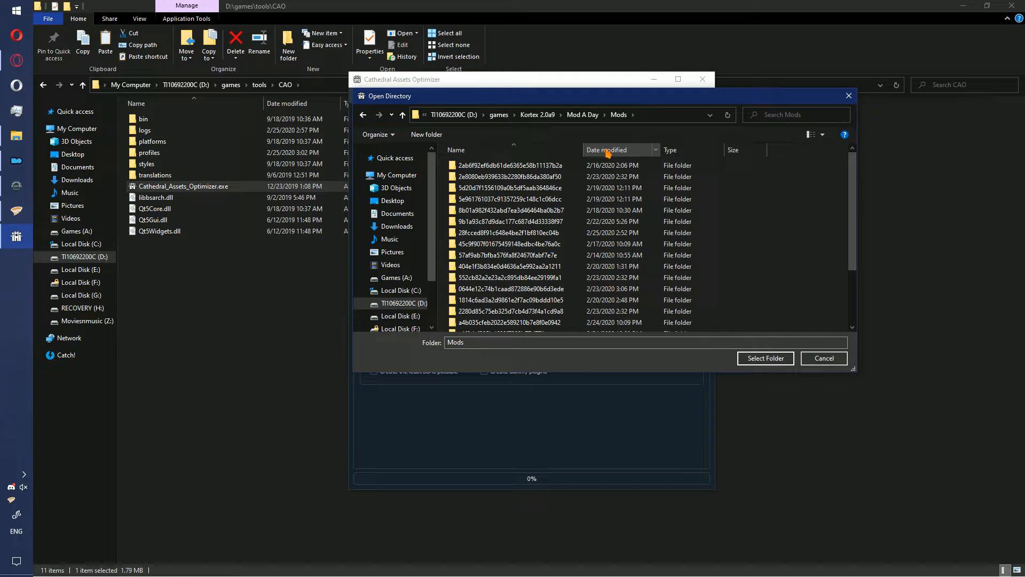
{"action": "left_click", "coordinate": [614, 152]}
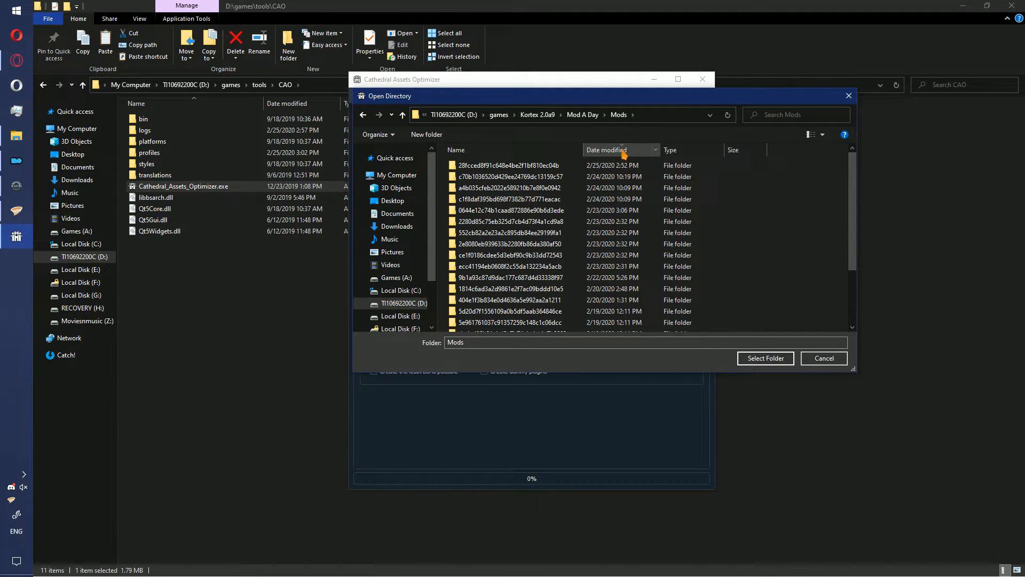
{"action": "left_click", "coordinate": [599, 167]}
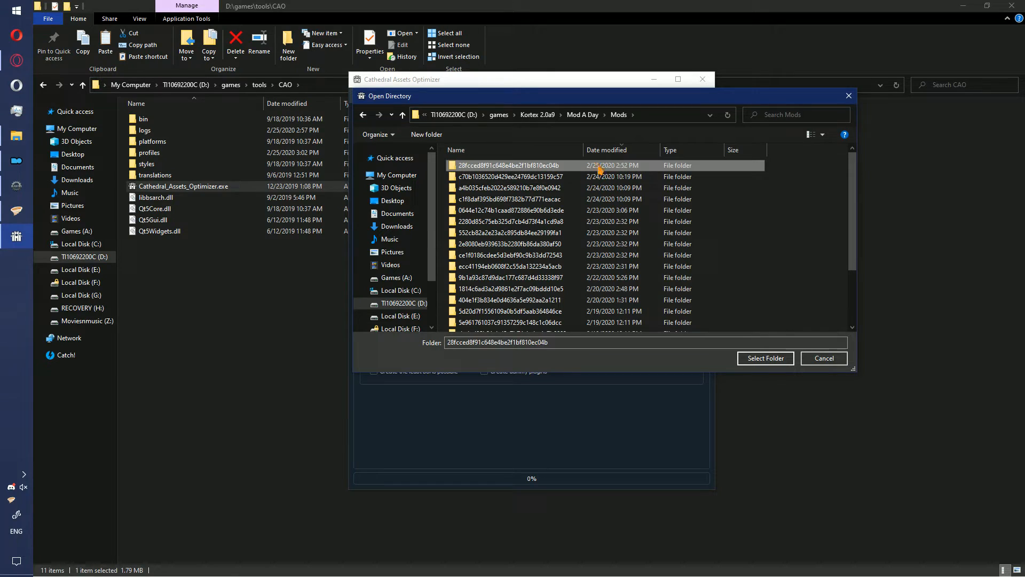
{"action": "double_click", "coordinate": [486, 167]}
{"action": "left_click", "coordinate": [487, 168]}
{"action": "double_click", "coordinate": [487, 168]}
{"action": "left_click", "coordinate": [488, 170]}
{"action": "double_click", "coordinate": [488, 170]}
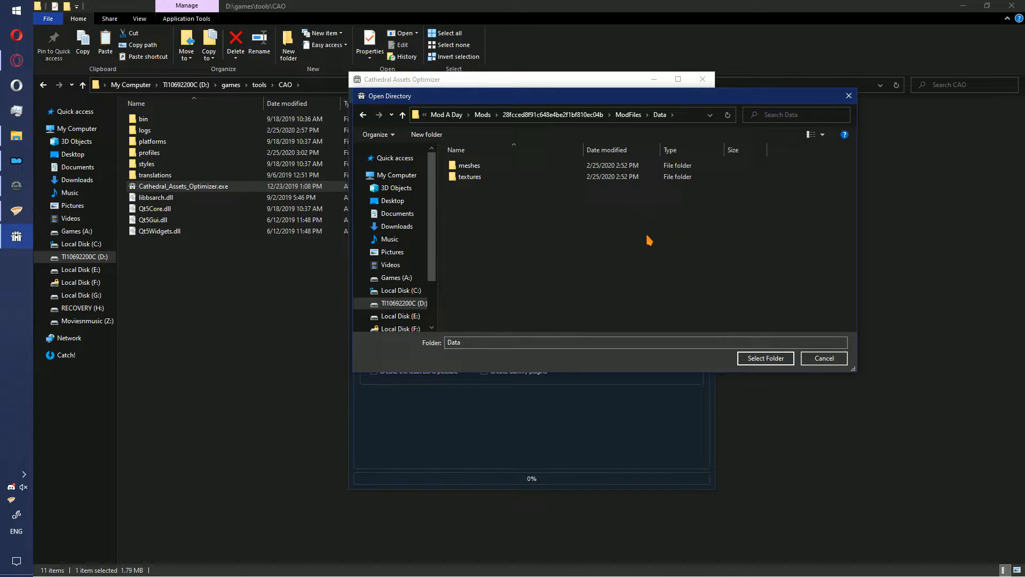
{"action": "left_click", "coordinate": [512, 192]}
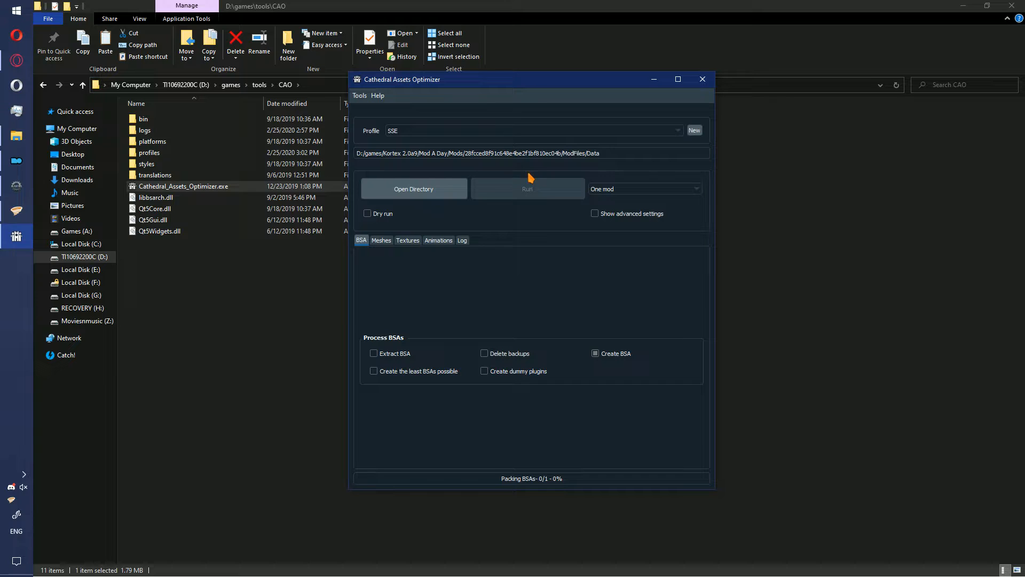
- Reopen the optimizer's directory selection and go back up to Kortex's Mods folder
{"action": "left_click", "coordinate": [445, 200]}
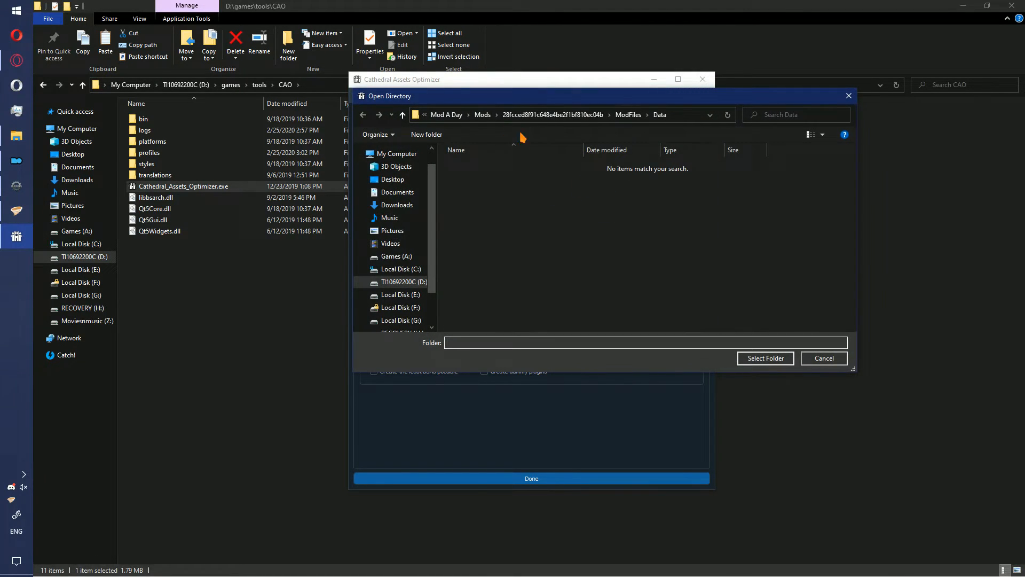
{"action": "left_click", "coordinate": [482, 115]}
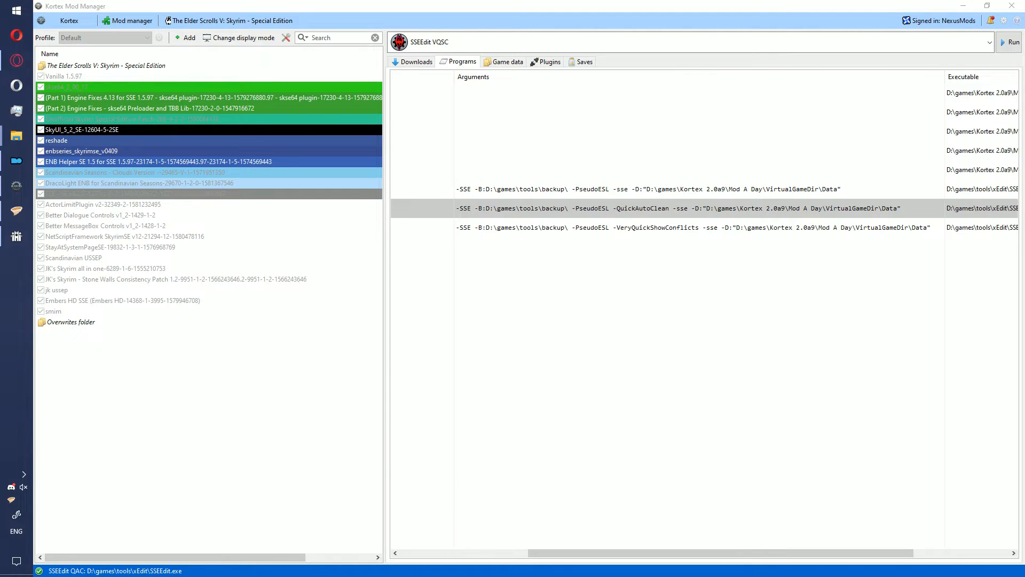
- In Kortex, show the programs' unexpanded values and remove -$(xEditID) from the SSEEdit QAC arguments
{"action": "right_click", "coordinate": [521, 227]}
{"action": "left_click", "coordinate": [565, 270]}
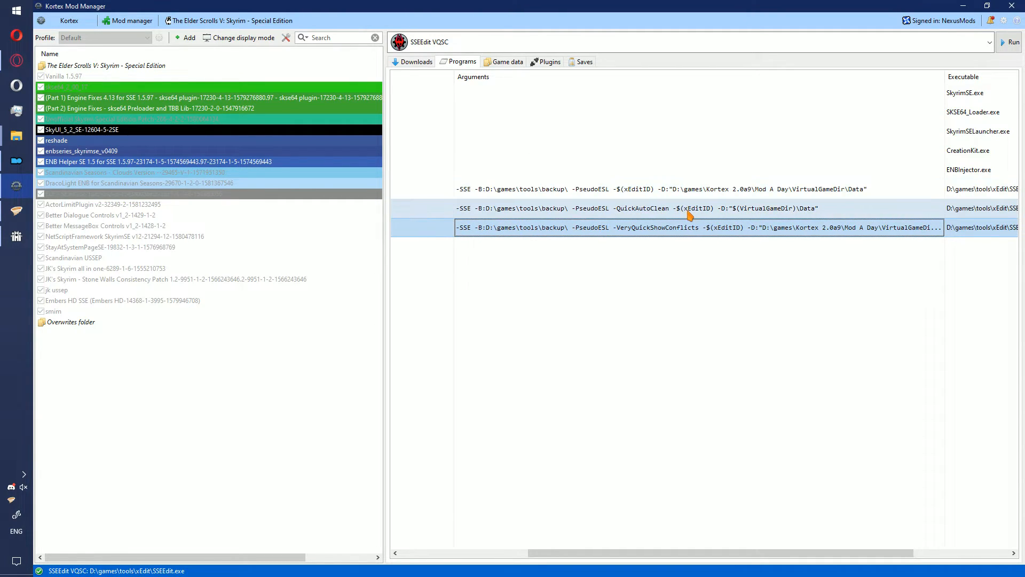
{"action": "left_click", "coordinate": [618, 214]}
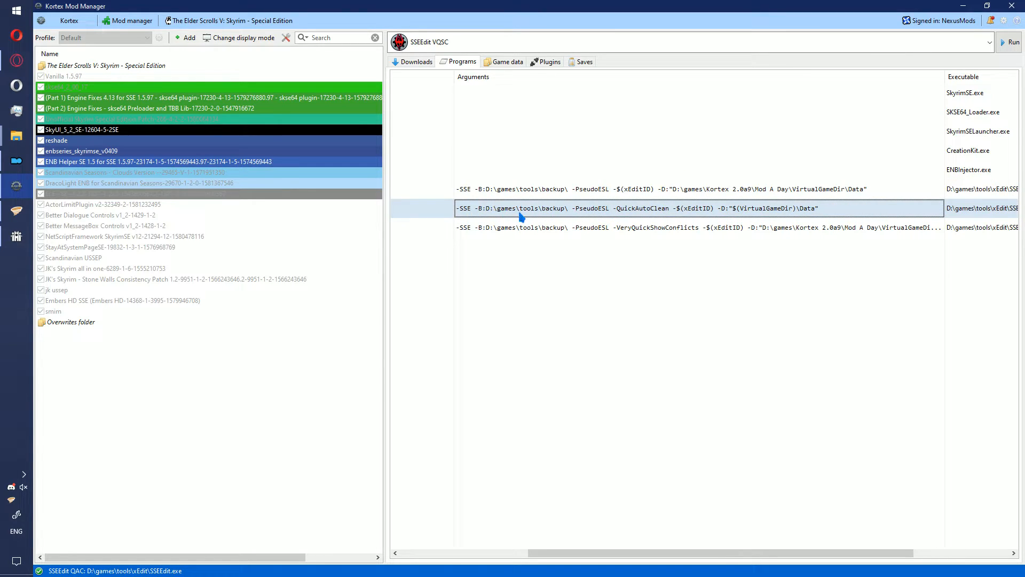
{"action": "right_click", "coordinate": [521, 214]}
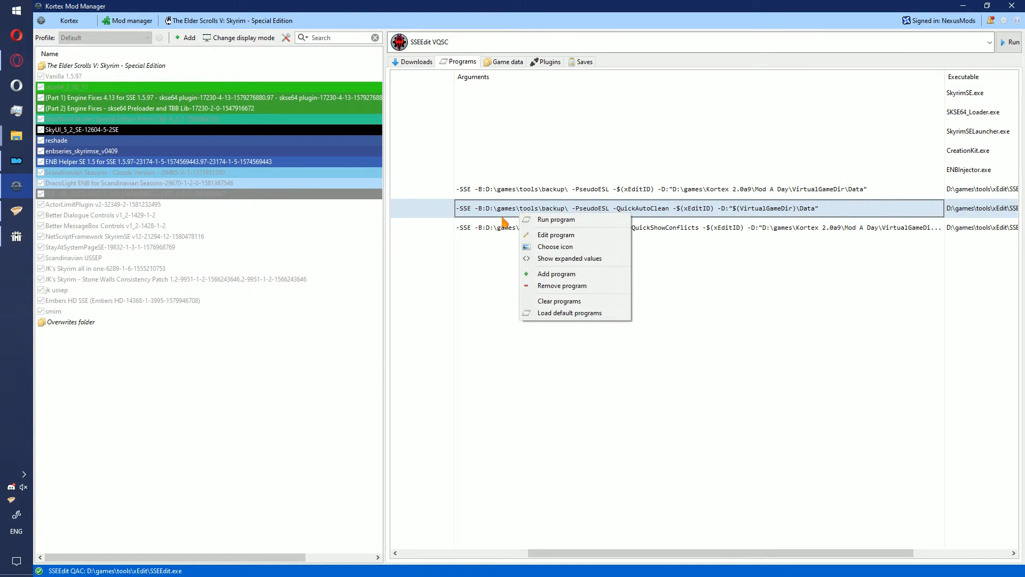
{"action": "left_click", "coordinate": [565, 233]}
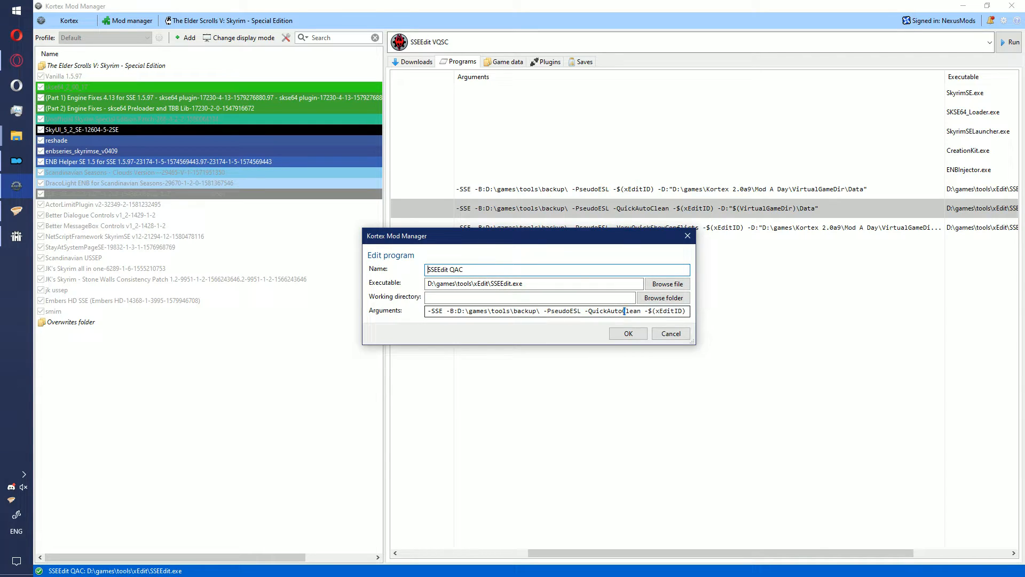
{"action": "left_click_drag", "start_coordinate": [624, 310], "coordinate": [707, 315]}
{"action": "left_click", "coordinate": [602, 313]}
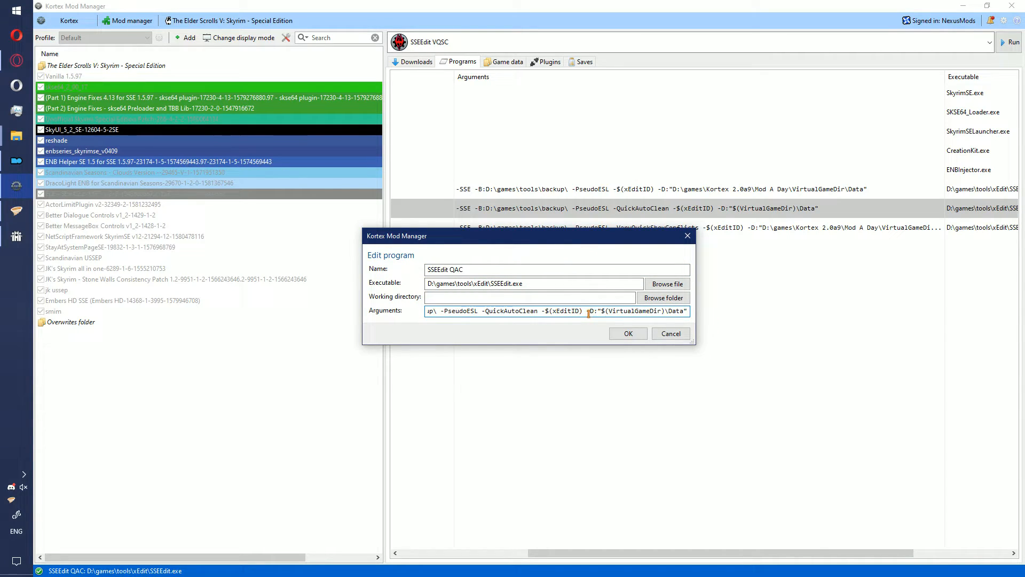
{"action": "left_click_drag", "start_coordinate": [539, 313], "coordinate": [588, 313]}
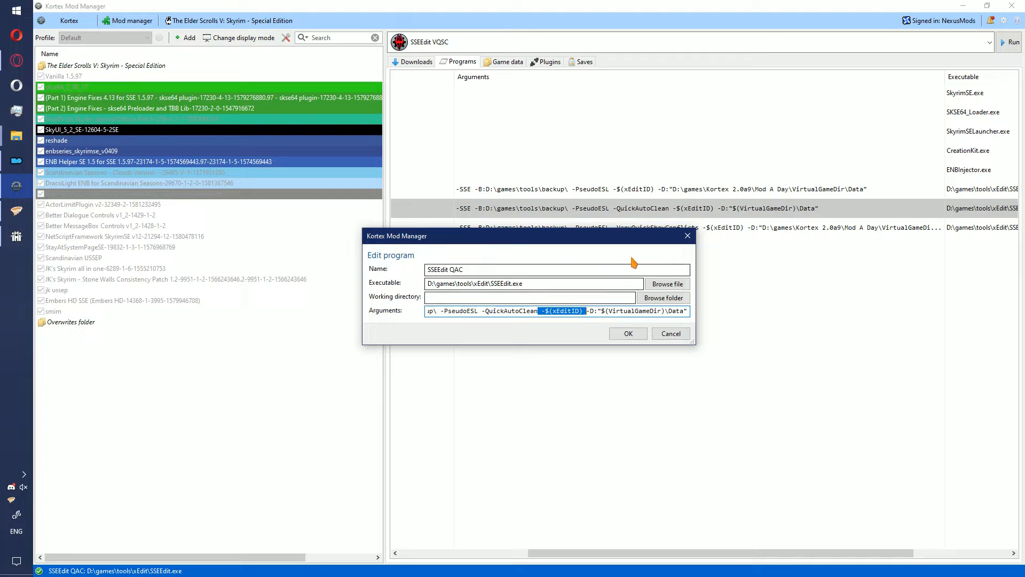
{"action": "key", "text": "Delete"}
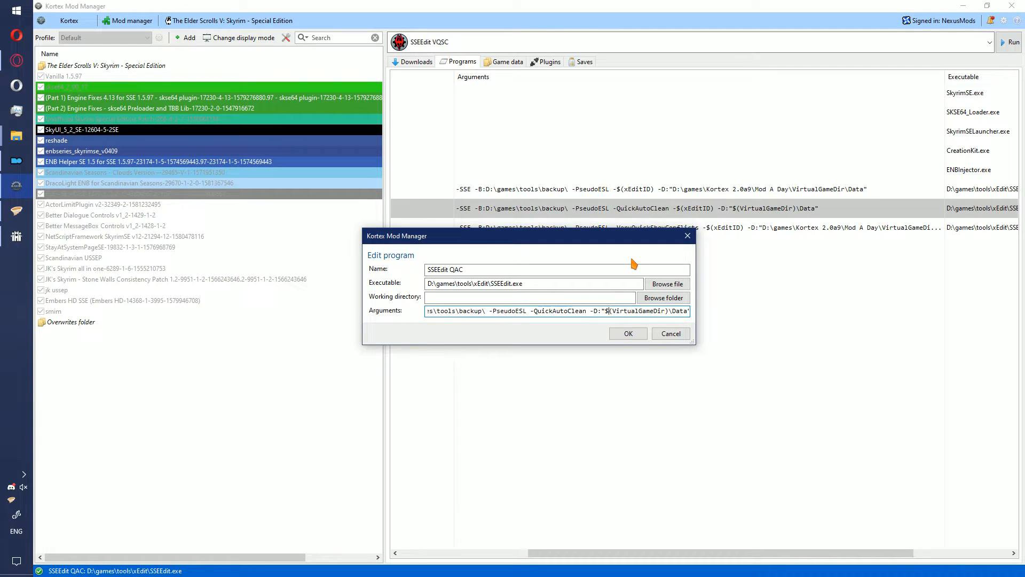
{"action": "double_click", "coordinate": [619, 310]}
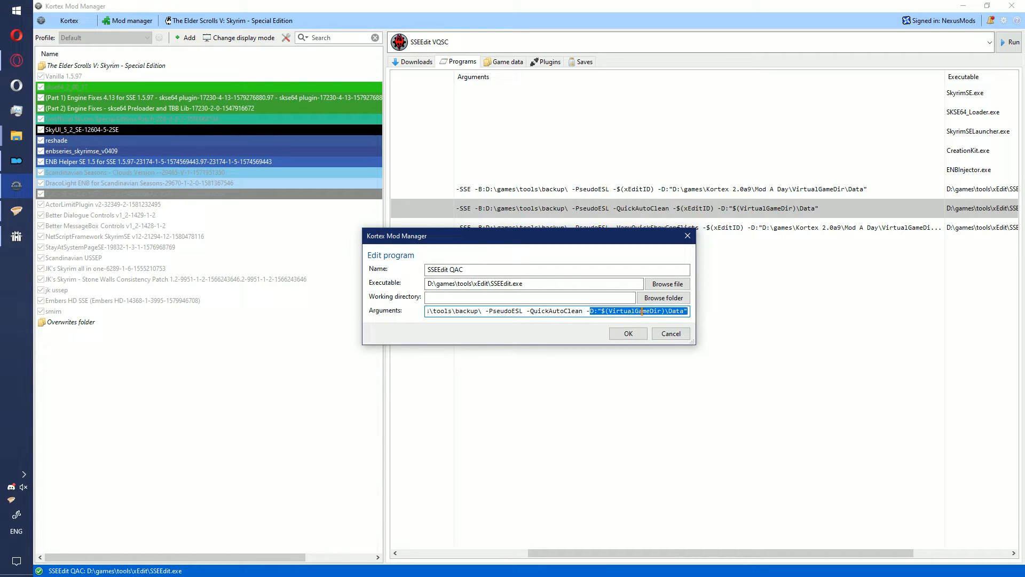
{"action": "left_click", "coordinate": [622, 333]}
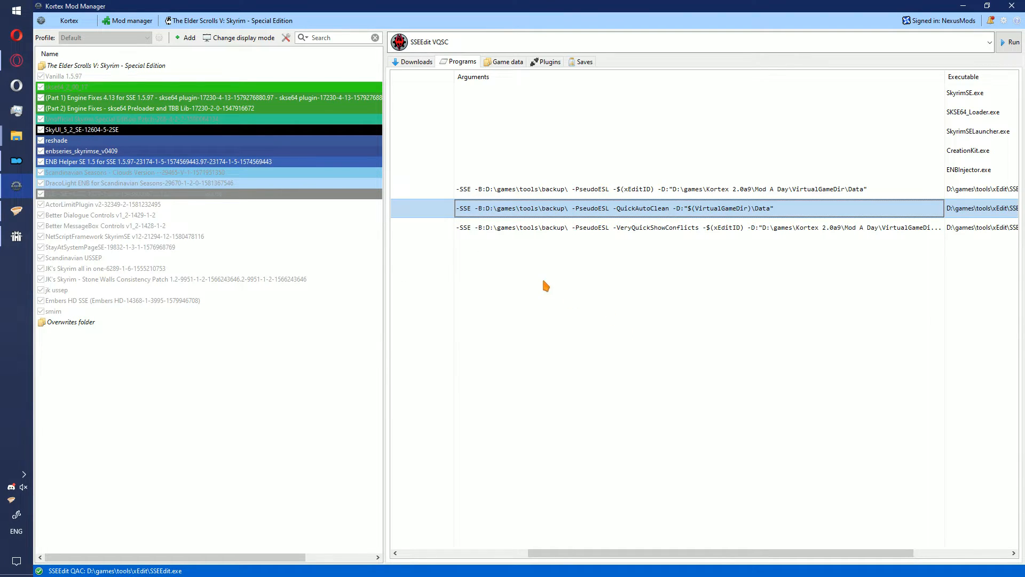
- Remove -$(xEditID) from the SSEEdit VQSC arguments and set its data path to -D:"$(VirtualGameDir)\Data"
{"action": "right_click", "coordinate": [641, 231]}
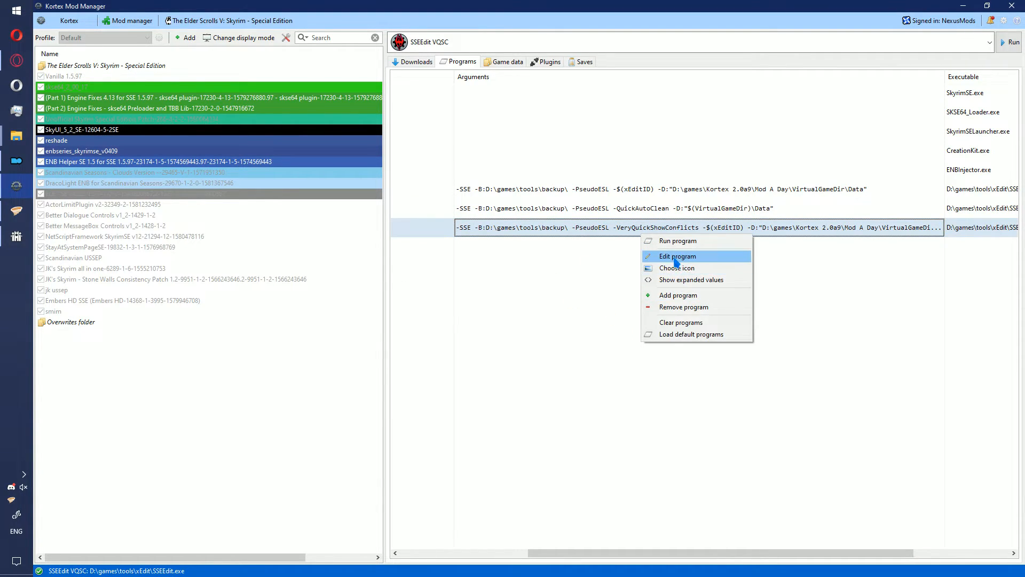
{"action": "left_click", "coordinate": [676, 259]}
{"action": "left_click", "coordinate": [612, 312]}
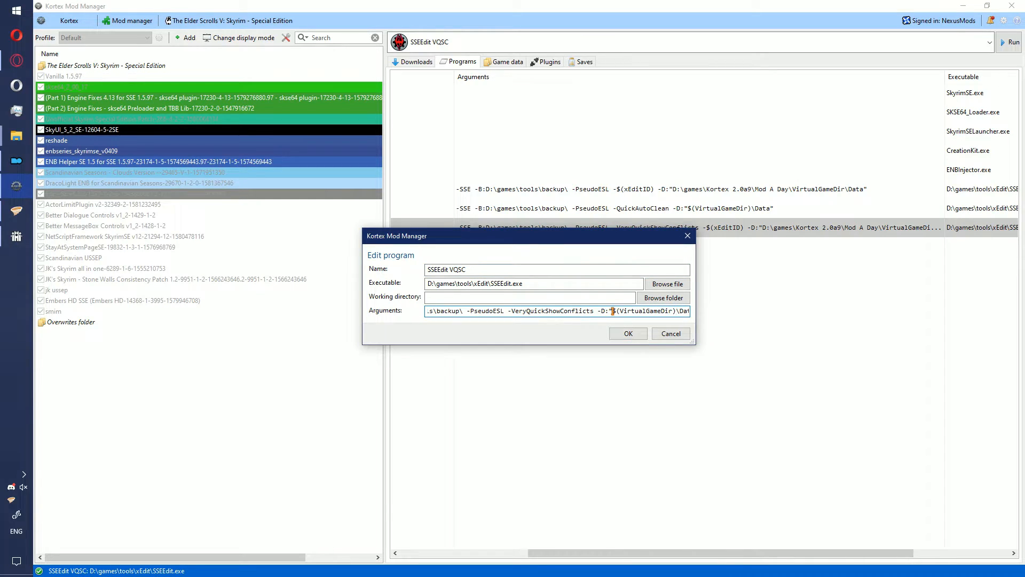
{"action": "left_click", "coordinate": [626, 333]}
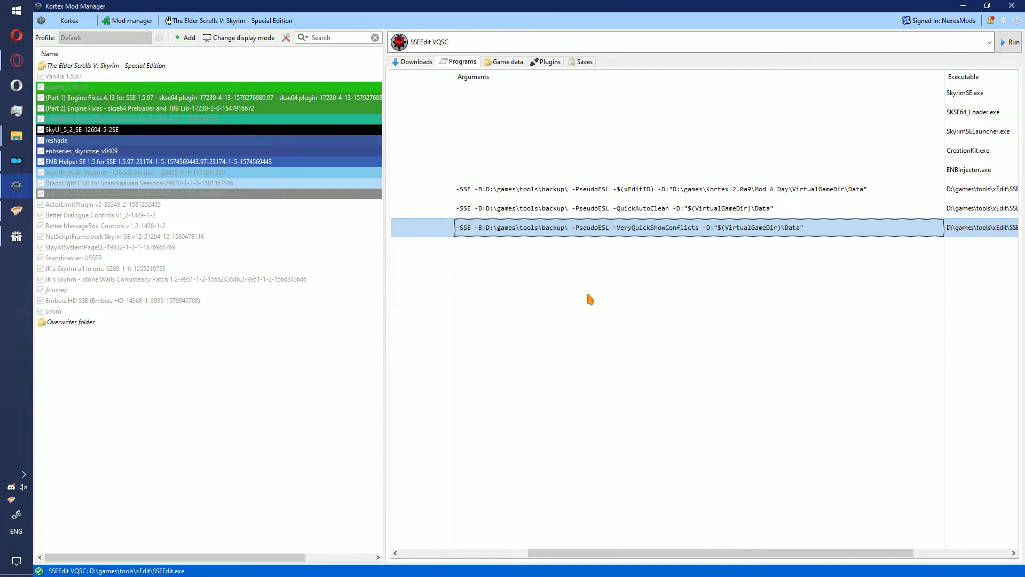
- Show the expanded values of the program arguments and compare the three SSEEdit entries
{"action": "right_click", "coordinate": [606, 265]}
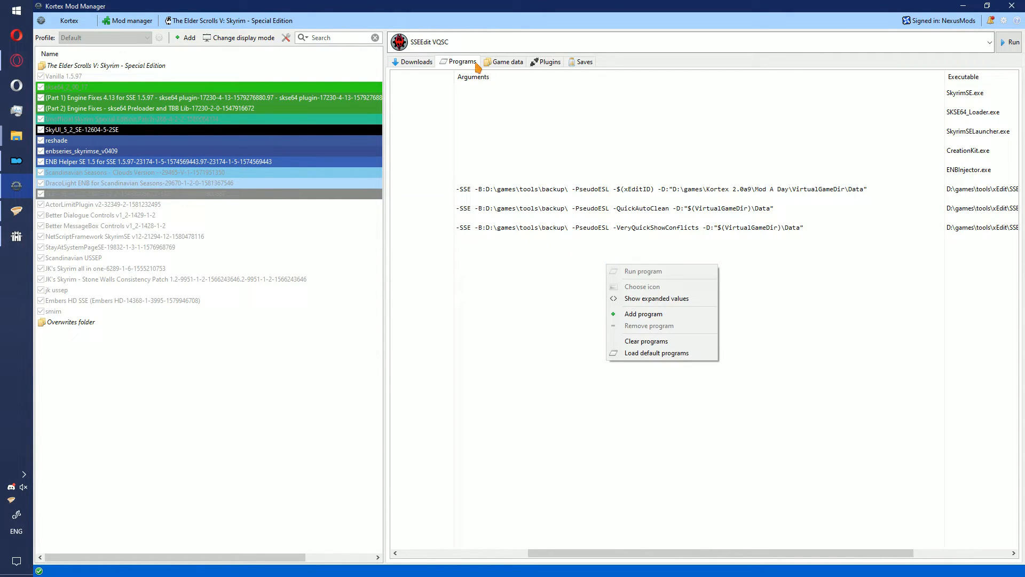
{"action": "left_click", "coordinate": [621, 299]}
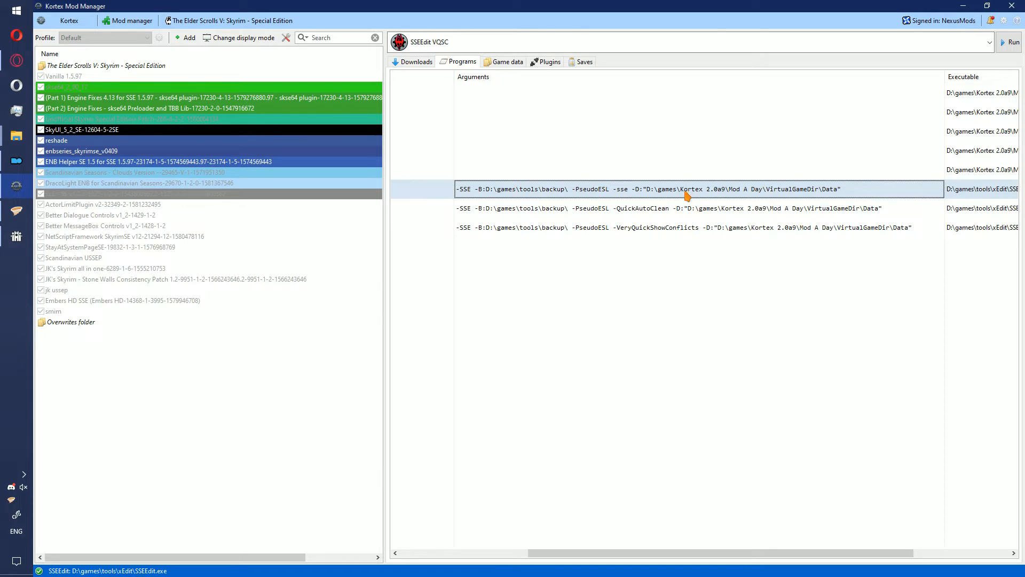
{"action": "left_click", "coordinate": [662, 232]}
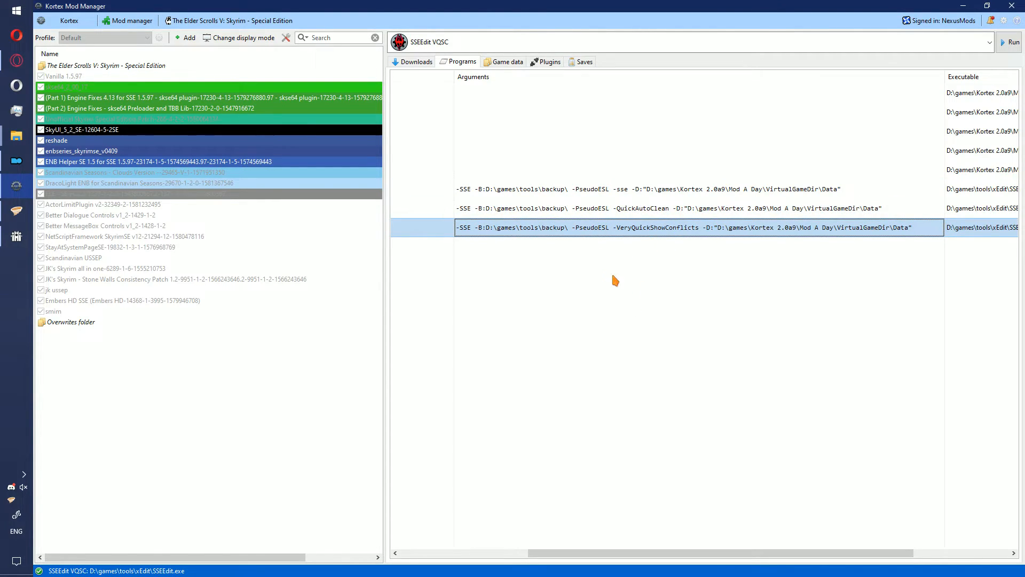
- Remove the leading -SSE from the plain SSEEdit program's arguments and return the program list to unexpanded values
{"action": "right_click", "coordinate": [539, 199]}
{"action": "left_click", "coordinate": [561, 227]}
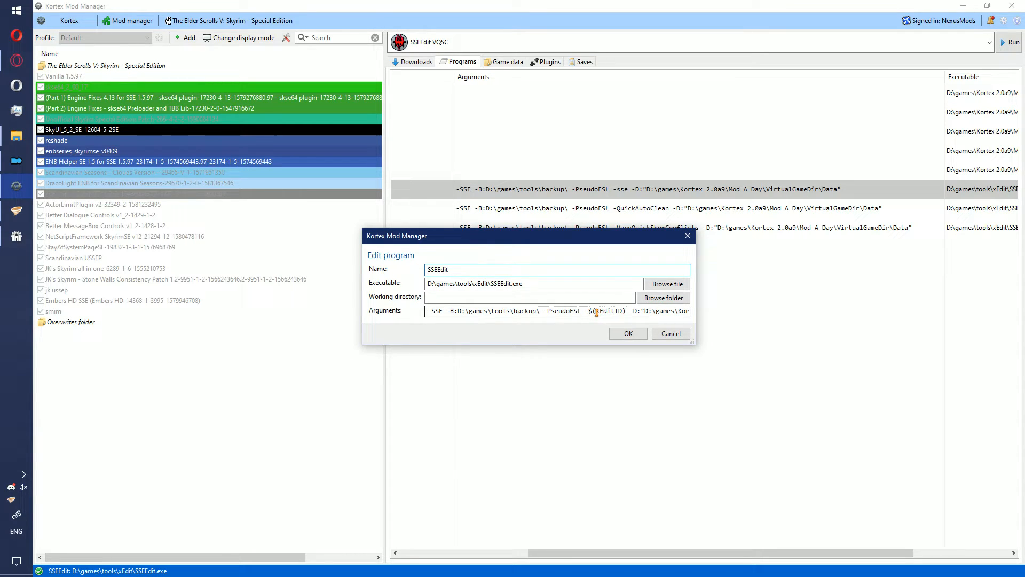
{"action": "left_click_drag", "start_coordinate": [502, 311], "coordinate": [419, 310]}
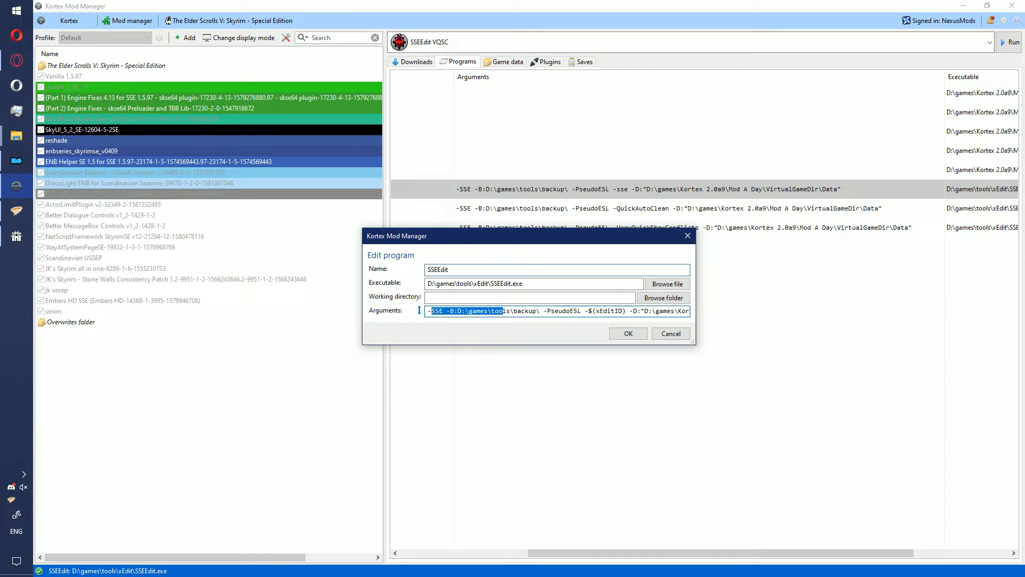
{"action": "double_click", "coordinate": [437, 311]}
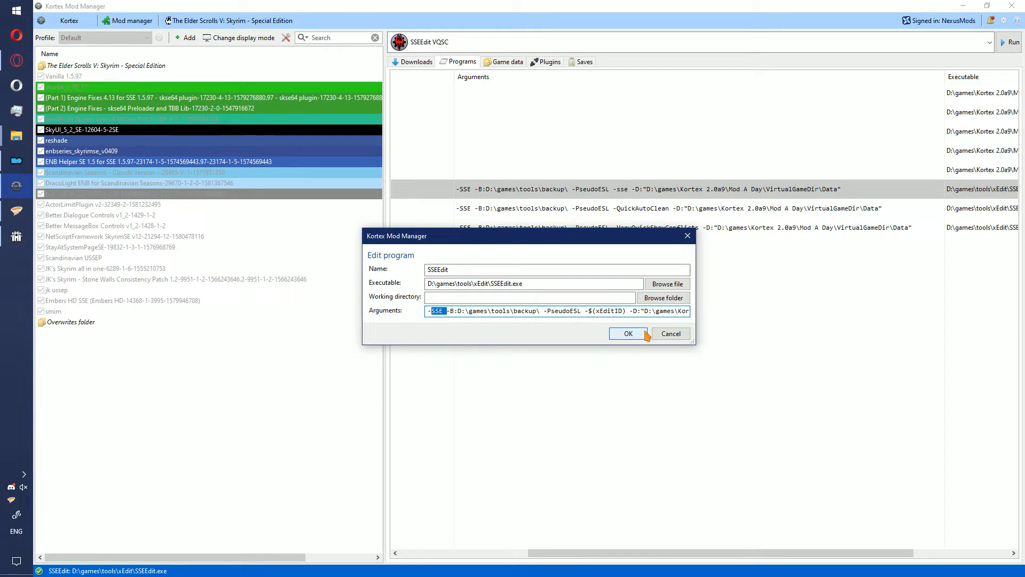
{"action": "key", "text": "BackSpace"}
{"action": "key", "text": "BackSpace"}
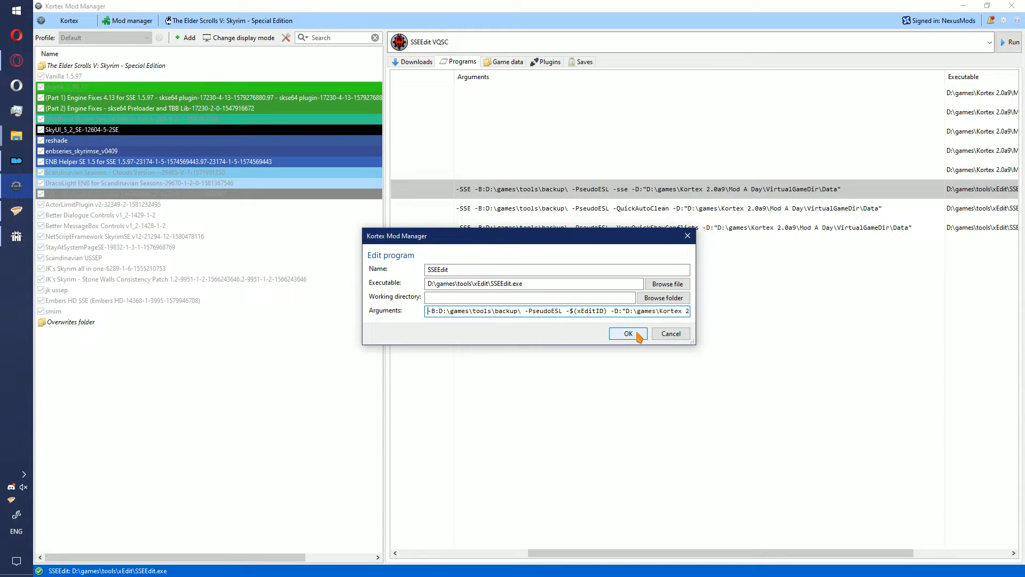
{"action": "left_click", "coordinate": [637, 335]}
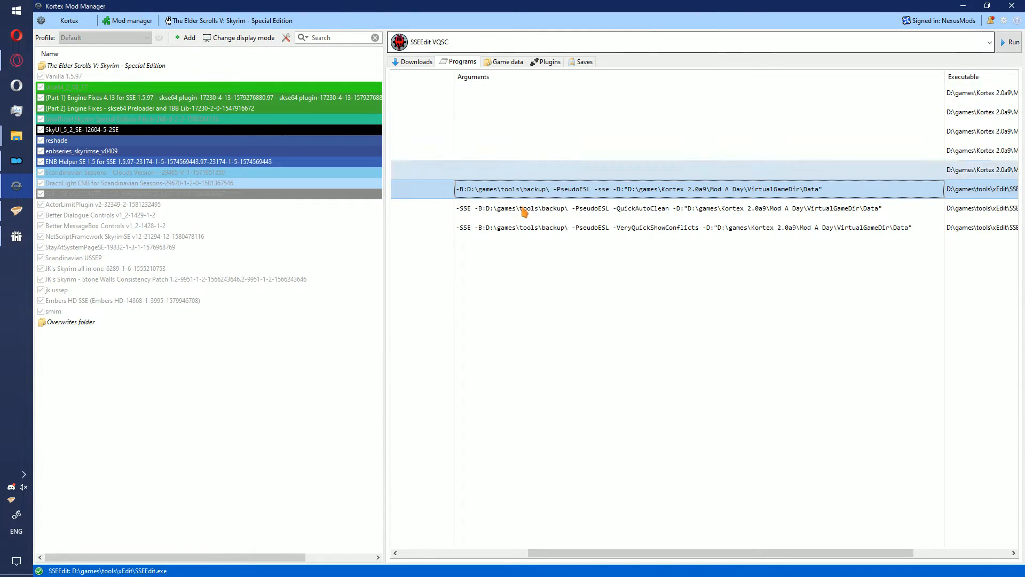
{"action": "right_click", "coordinate": [529, 250]}
{"action": "left_click", "coordinate": [584, 282]}
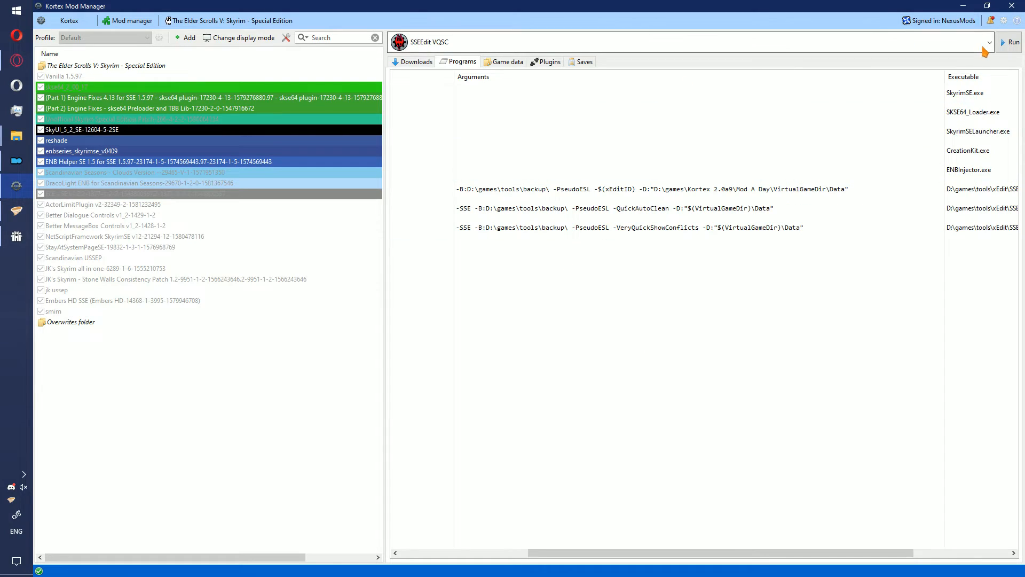
- Run SSEEdit VQSC from Kortex and expand SMIM-SE-Merged-All.esp's Tamriel worldspace down to the EastEmpireWarehouseExterior cell
{"action": "left_click", "coordinate": [1019, 35]}
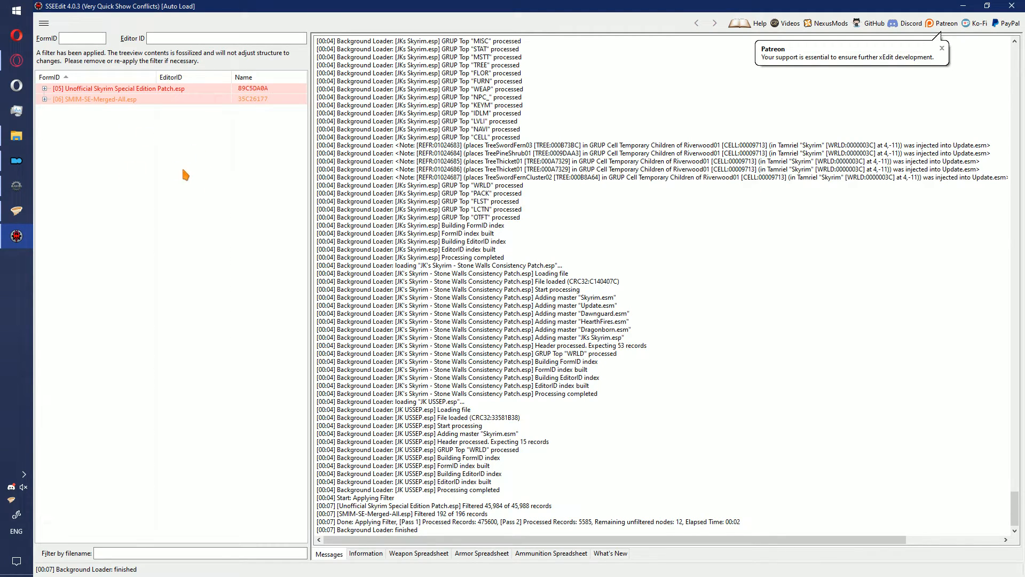
{"action": "double_click", "coordinate": [137, 101]}
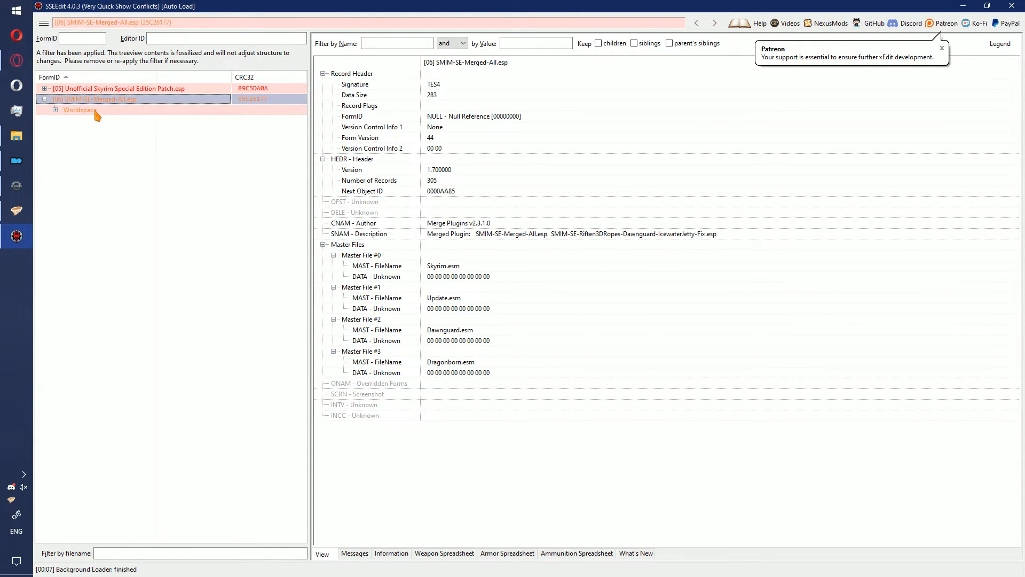
{"action": "double_click", "coordinate": [94, 110]}
{"action": "double_click", "coordinate": [119, 122]}
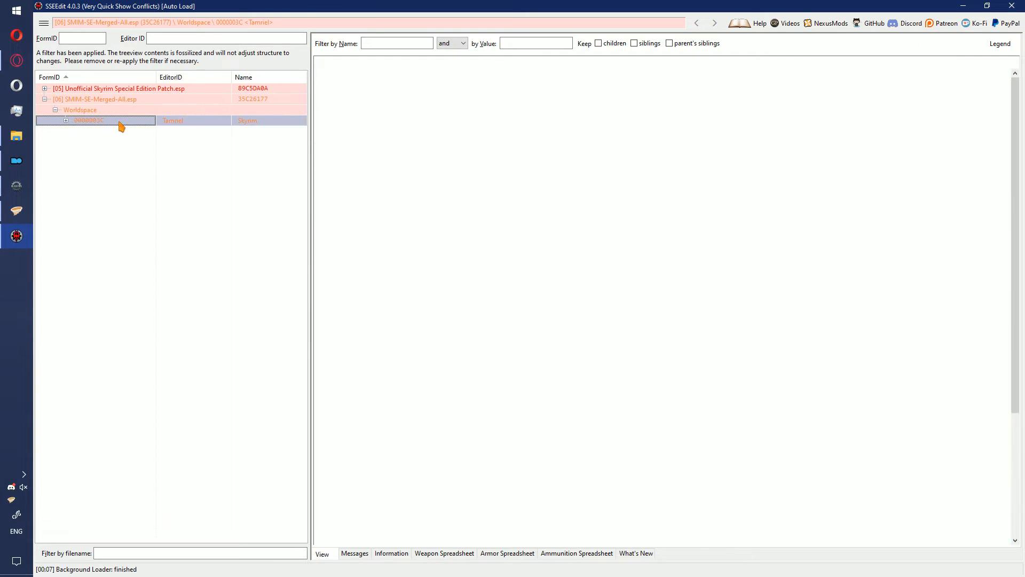
{"action": "double_click", "coordinate": [124, 129]}
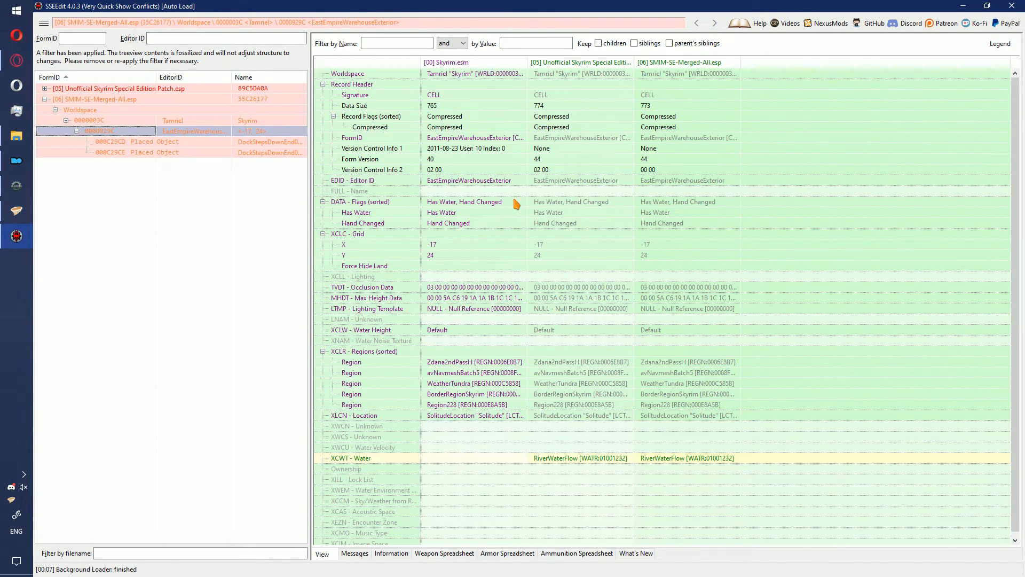
- Hide the no-conflict rows and compare the position values of the cell's two placed dock step objects across the plugins
{"action": "right_click", "coordinate": [529, 195]}
{"action": "left_click", "coordinate": [529, 218]}
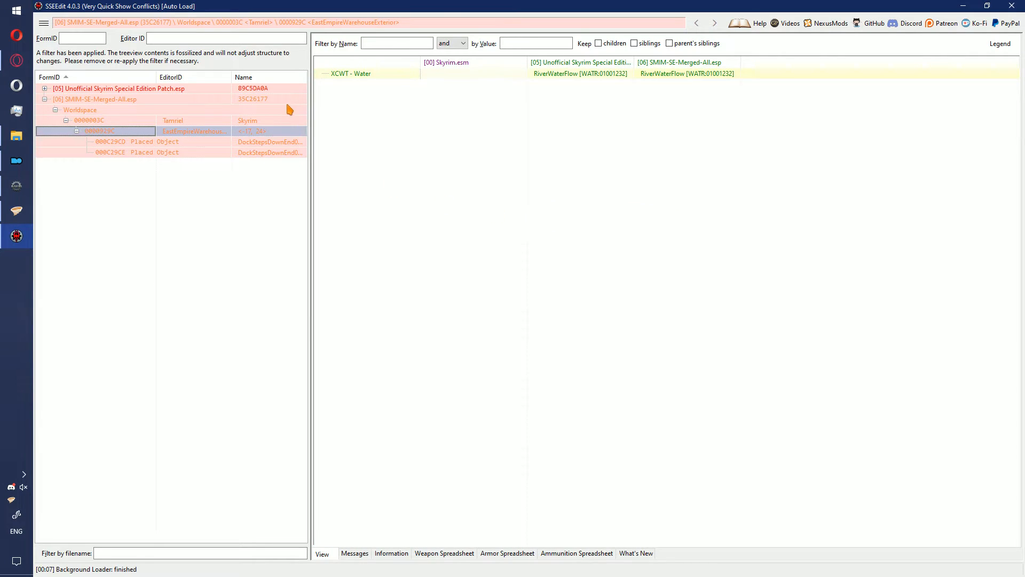
{"action": "left_click", "coordinate": [210, 141]}
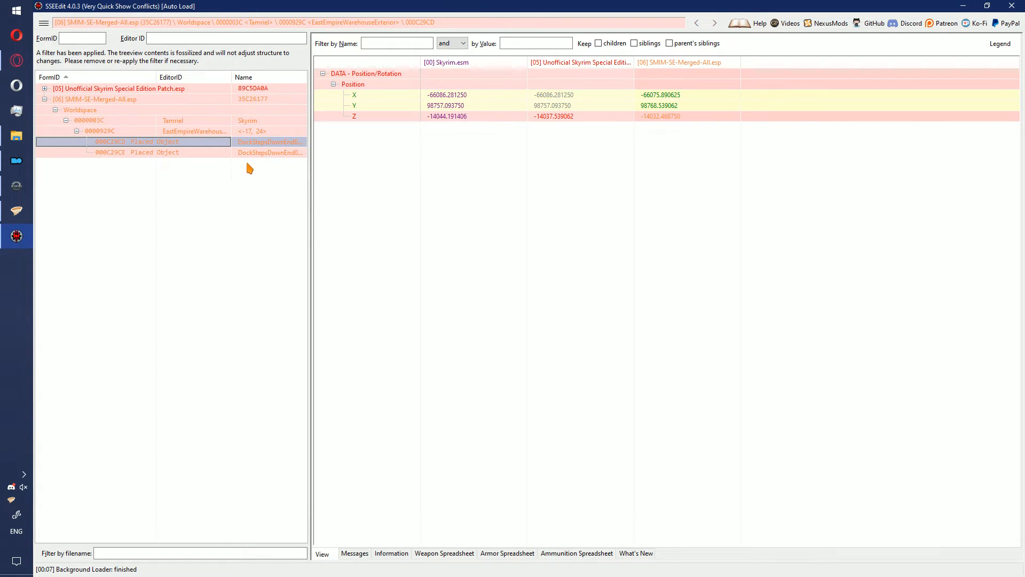
{"action": "left_click", "coordinate": [226, 153]}
{"action": "left_click", "coordinate": [240, 142]}
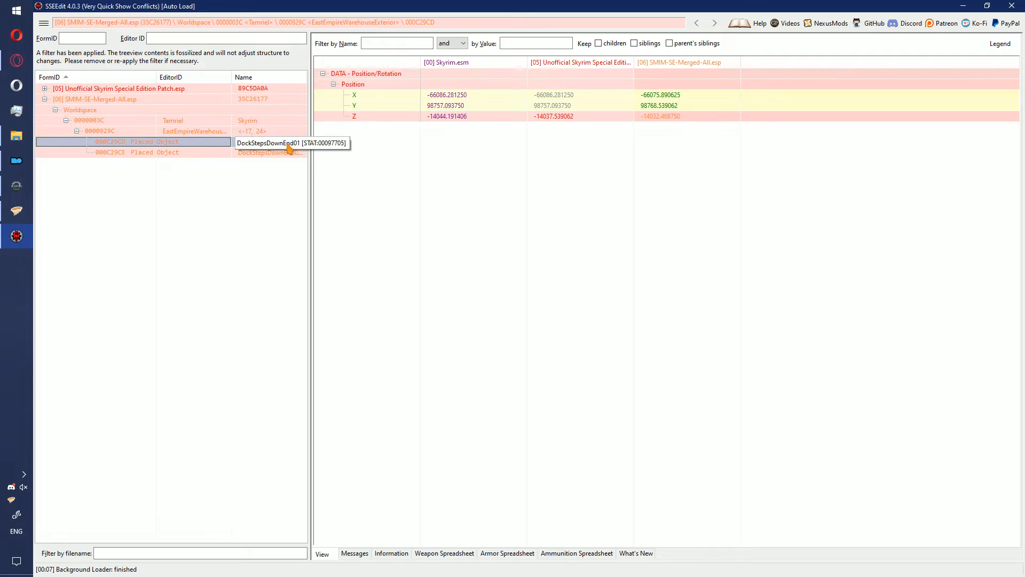
{"action": "left_click", "coordinate": [242, 153]}
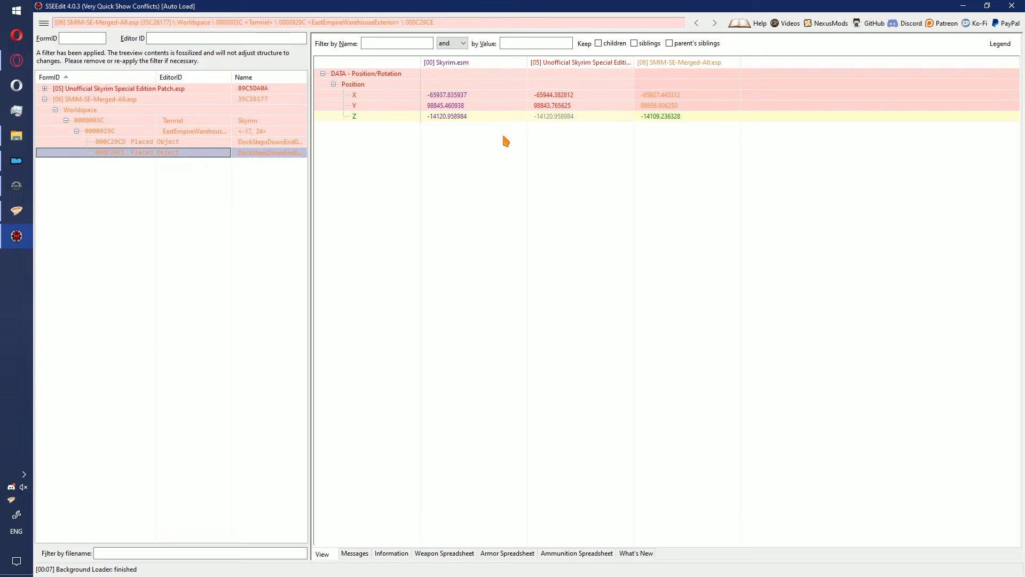
- Create a ModGroup named SMIM USSEP from Unofficial Skyrim Special Edition Patch.esp and SMIM-SE-Merged-All.esp, including the current CRC32s
{"action": "left_click", "coordinate": [126, 103]}
{"action": "double_click", "coordinate": [124, 103]}
{"action": "left_click_drag", "start_coordinate": [139, 137], "coordinate": [119, 75]}
{"action": "left_click_drag", "start_coordinate": [102, 126], "coordinate": [96, 77]}
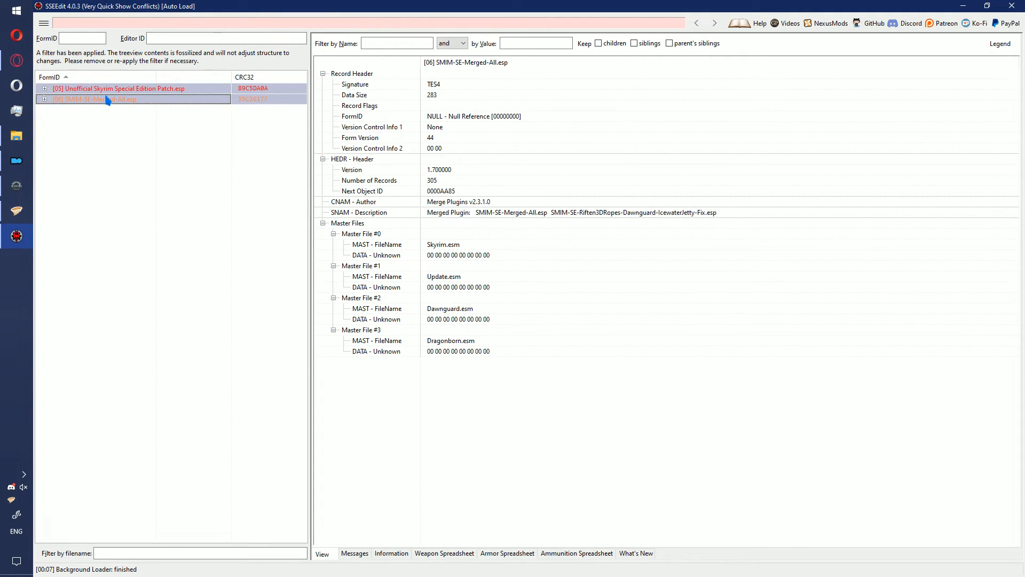
{"action": "right_click", "coordinate": [106, 97]}
{"action": "left_click", "coordinate": [221, 394]}
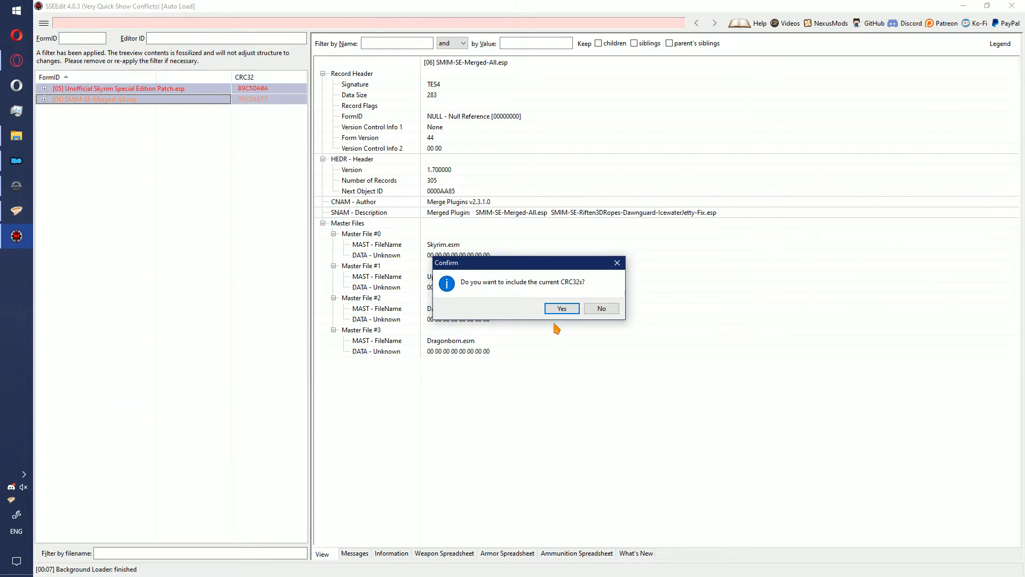
{"action": "left_click", "coordinate": [558, 315]}
{"action": "type", "text": "S"}
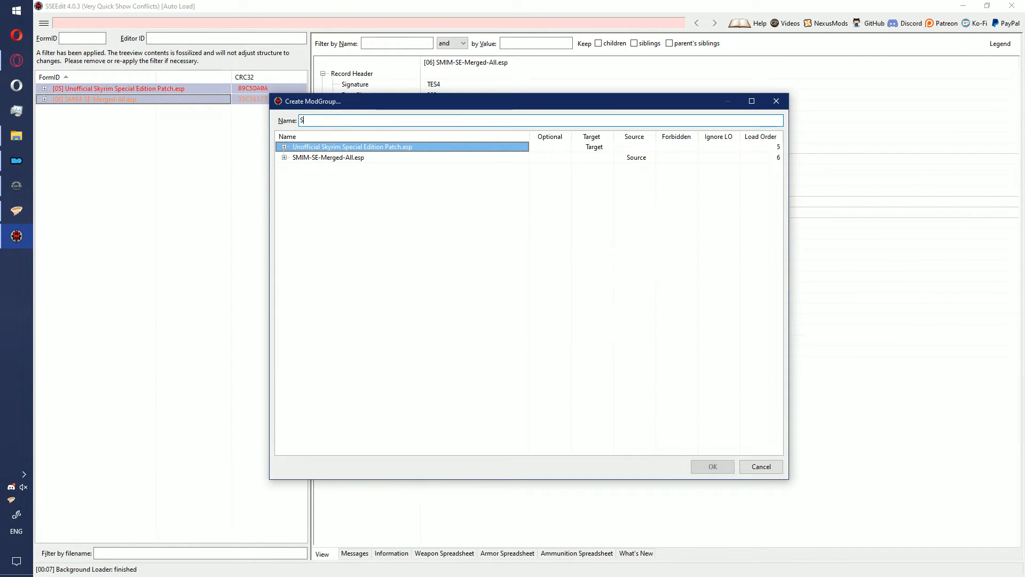
{"action": "type", "text": "MIM USSEP"}
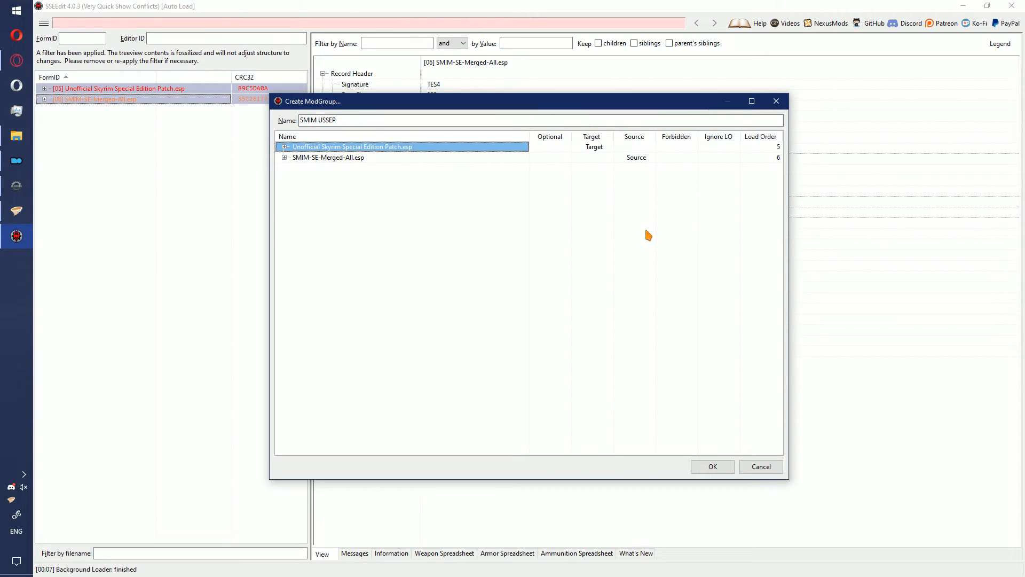
{"action": "left_click", "coordinate": [713, 466]}
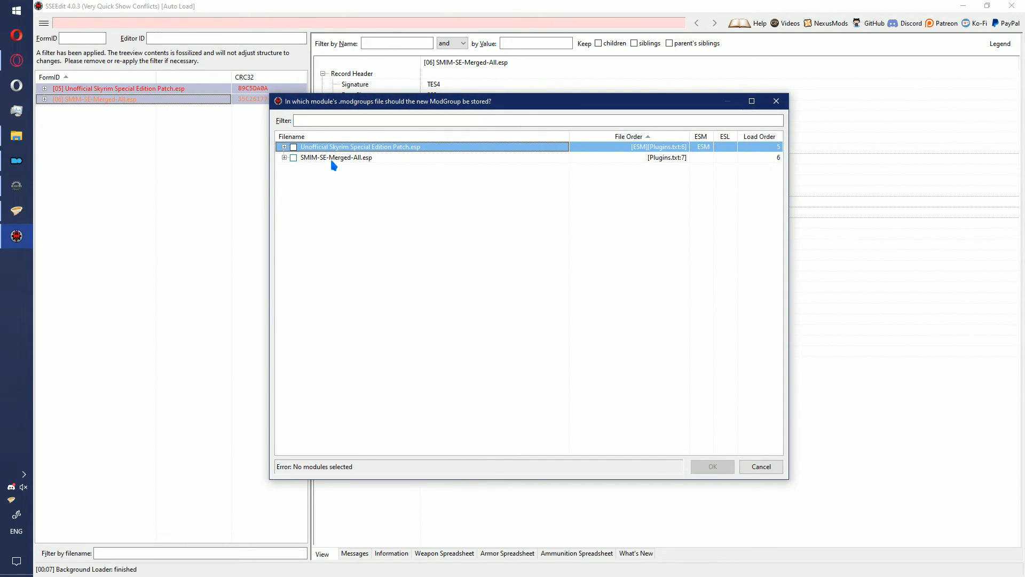
- Store the ModGroup in SMIM-SE-Merged-All.esp's modgroups file, accept the ModGroups to activate and close SSEEdit
{"action": "double_click", "coordinate": [331, 161]}
{"action": "left_click", "coordinate": [294, 157]}
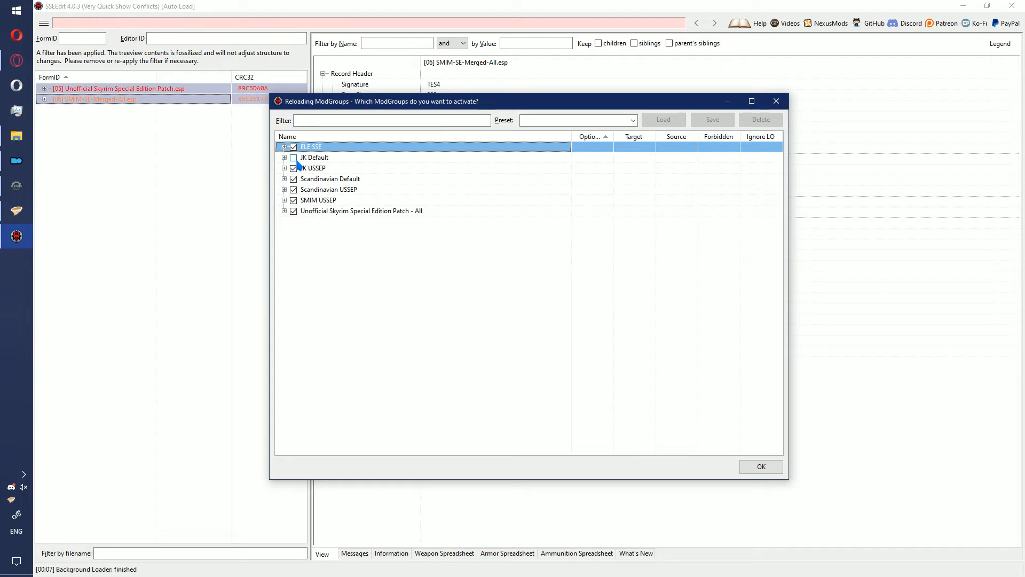
{"action": "left_click", "coordinate": [760, 467]}
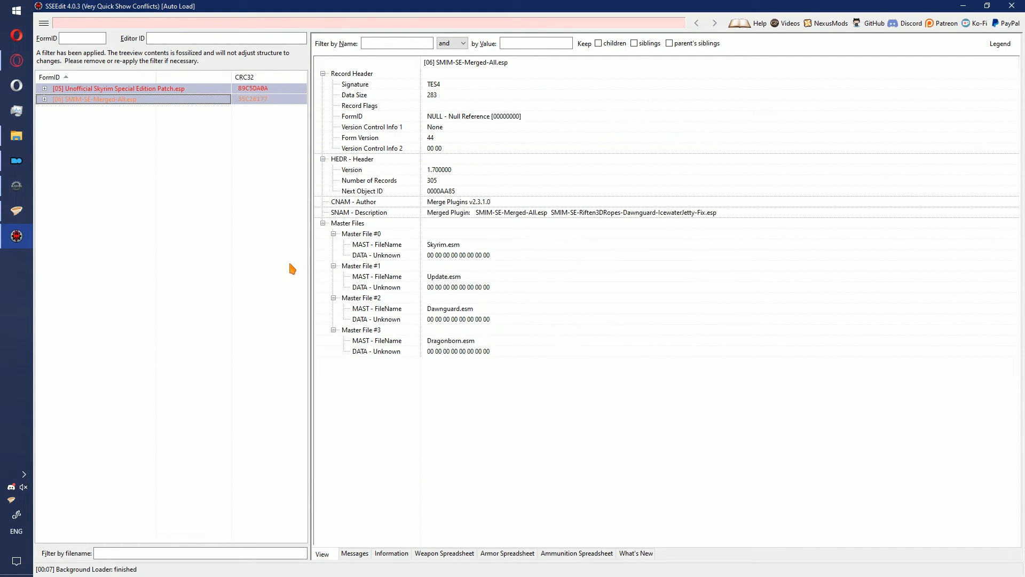
{"action": "left_click", "coordinate": [1012, 6]}
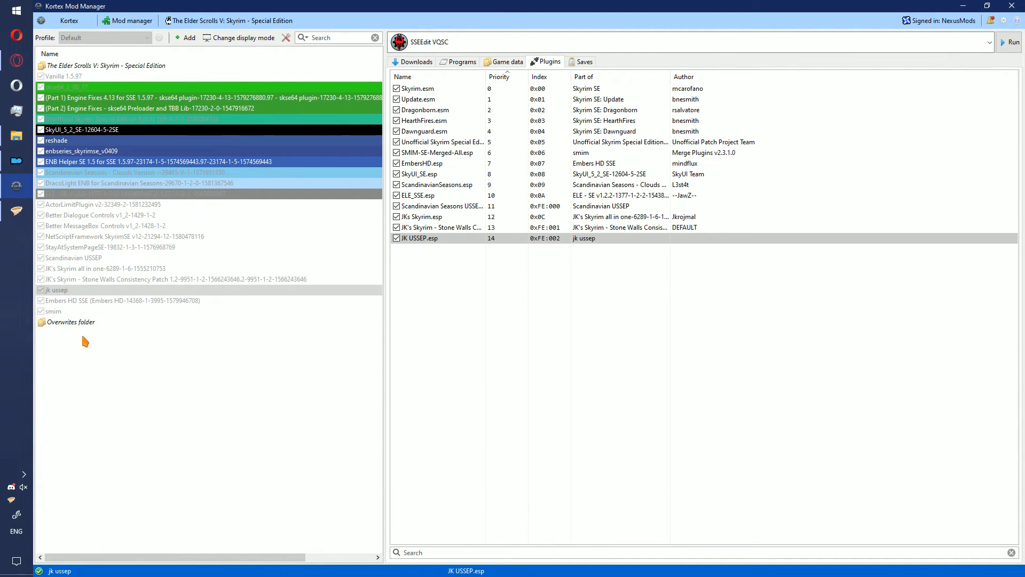
- Terminate Kortex's virtual file system and open the Data folder in the Overwrites folder's file location
{"action": "left_click", "coordinate": [853, 43]}
{"action": "left_click", "coordinate": [802, 71]}
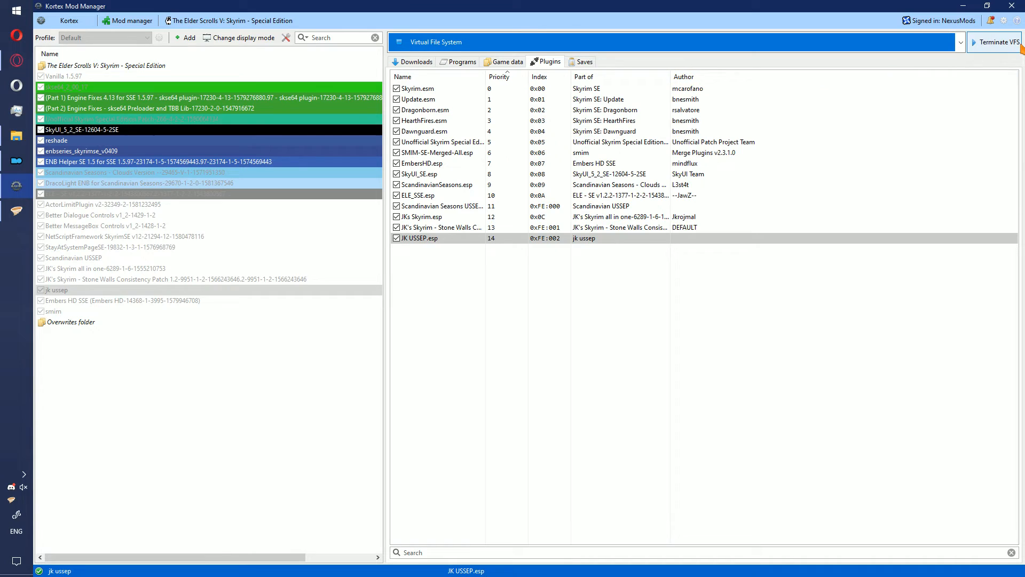
{"action": "right_click", "coordinate": [219, 320]}
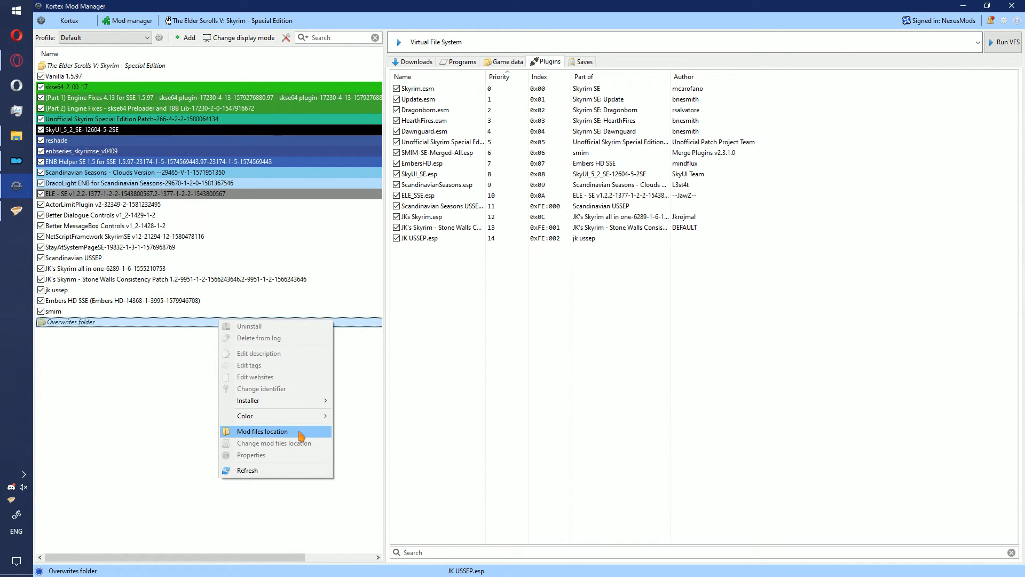
{"action": "left_click", "coordinate": [299, 432]}
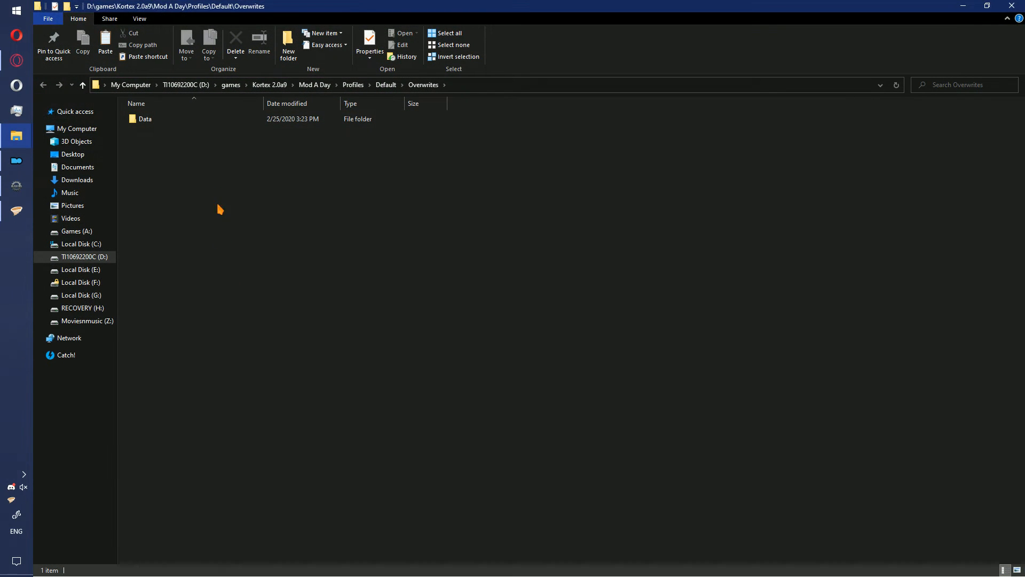
{"action": "left_click", "coordinate": [211, 122]}
{"action": "double_click", "coordinate": [212, 126]}
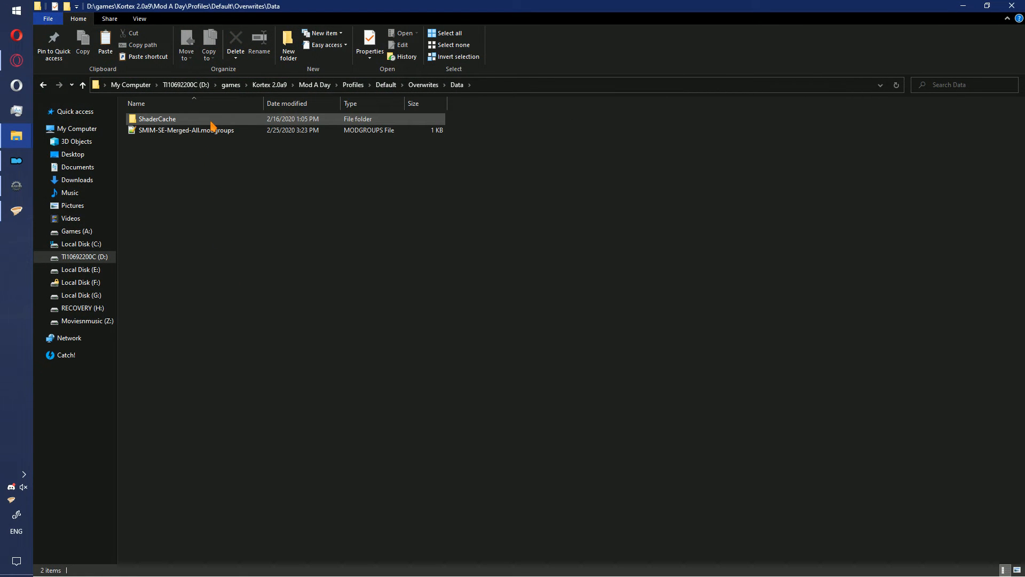
- Put the SMIM-SE-Merged-All.modgroups file from Overwrites into the smim mod's data folder
{"action": "left_click", "coordinate": [231, 131]}
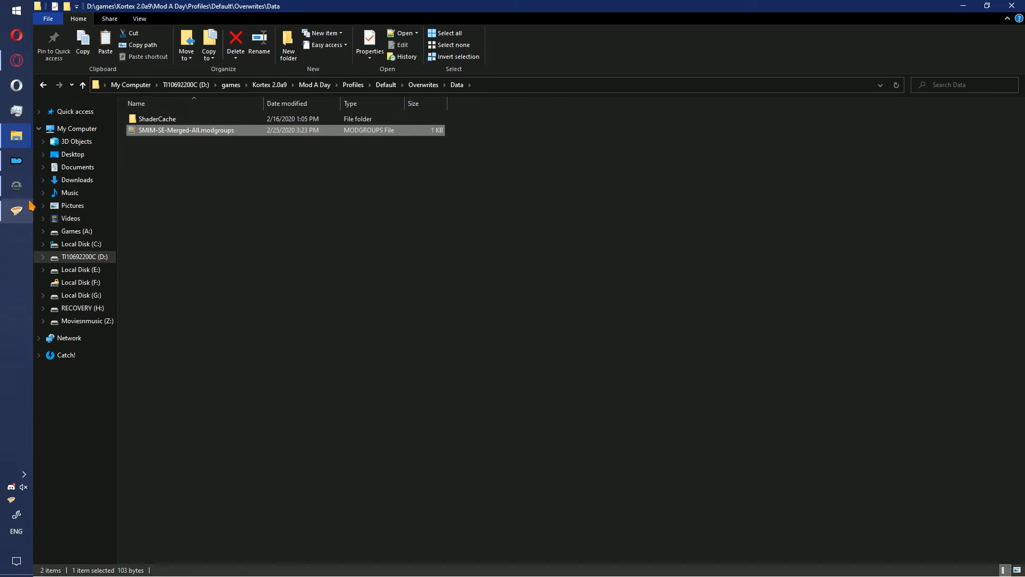
{"action": "left_click", "coordinate": [16, 186]}
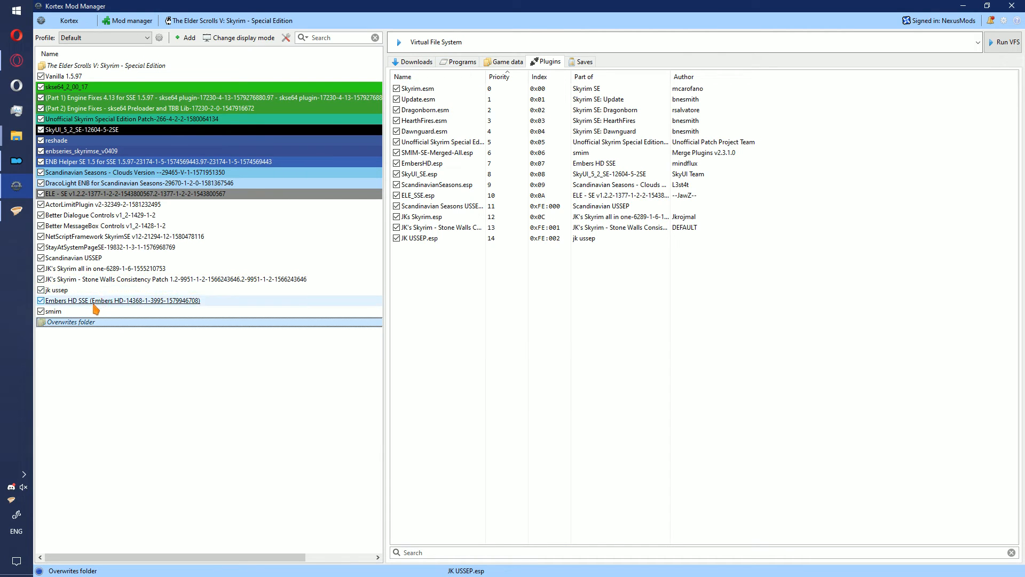
{"action": "left_click", "coordinate": [65, 312]}
{"action": "right_click", "coordinate": [89, 313]}
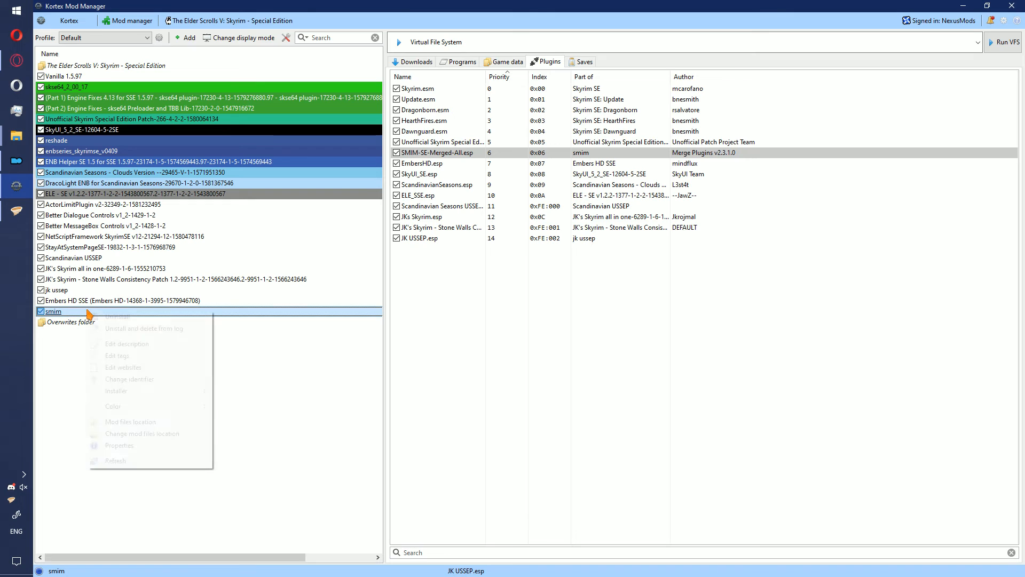
{"action": "left_click", "coordinate": [148, 426]}
{"action": "double_click", "coordinate": [197, 120]}
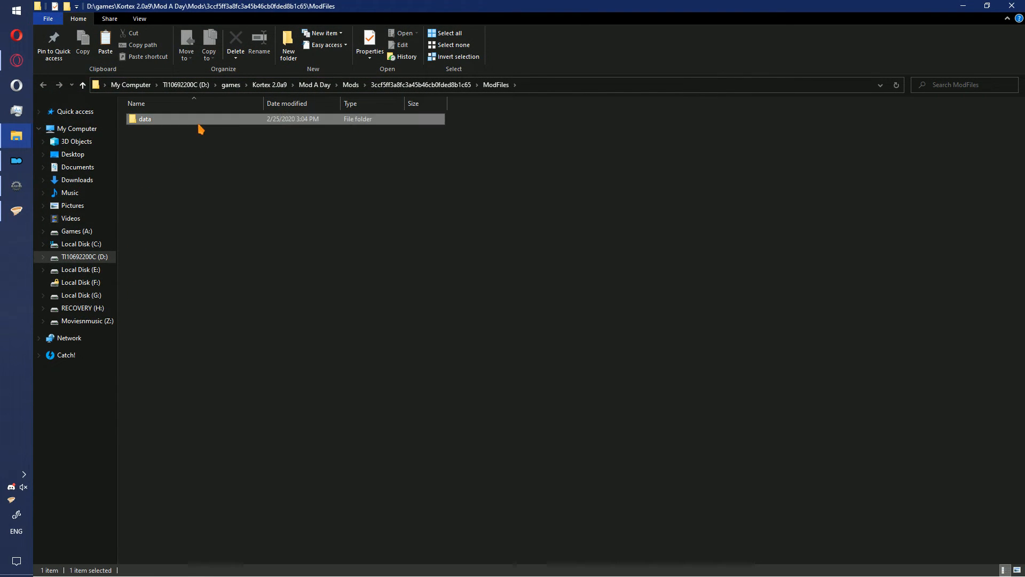
{"action": "key", "text": "ctrl+v"}
- In Mod Organizer 2, move the xedit output mod below Embers HD at the end of the mod list
{"action": "left_click", "coordinate": [268, 214]}
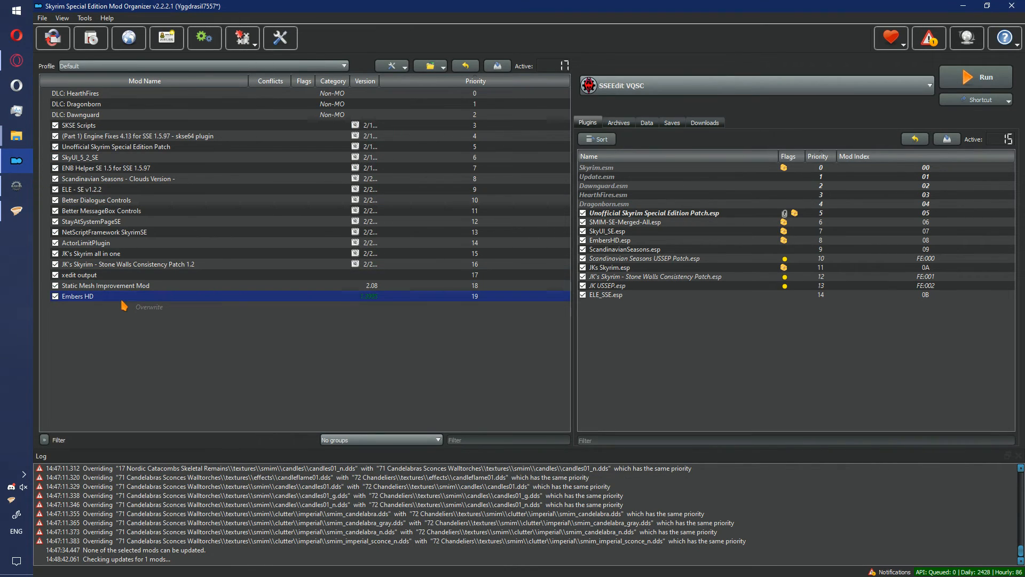
{"action": "left_click", "coordinate": [112, 275]}
{"action": "left_click_drag", "start_coordinate": [123, 296], "coordinate": [120, 300]}
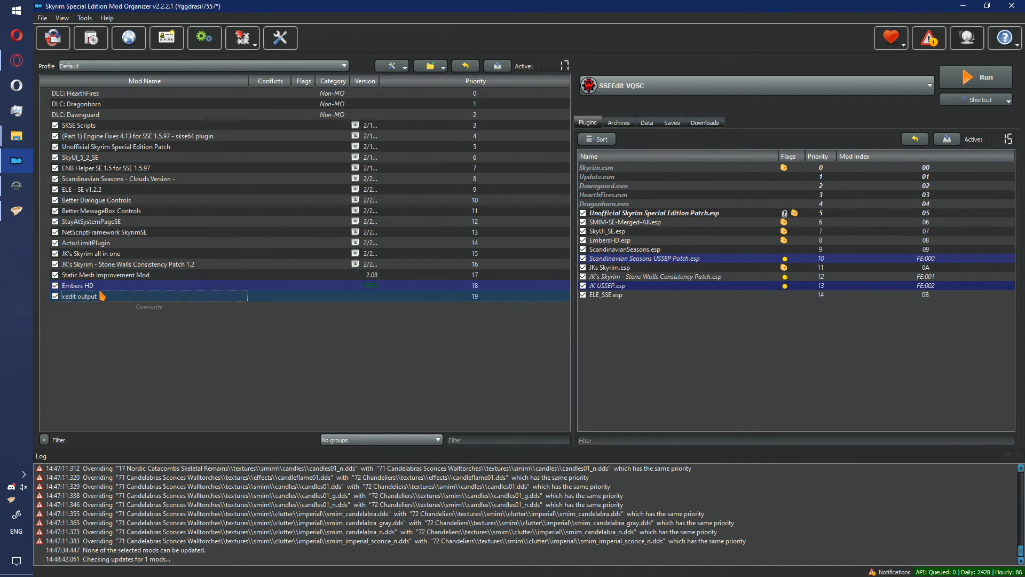
- Switch to Vortex and paste the SMIM-SE-Merged-All.modgroups file into its SMIM SE 2-08-659-2-08 staging folder
{"action": "left_click", "coordinate": [16, 210]}
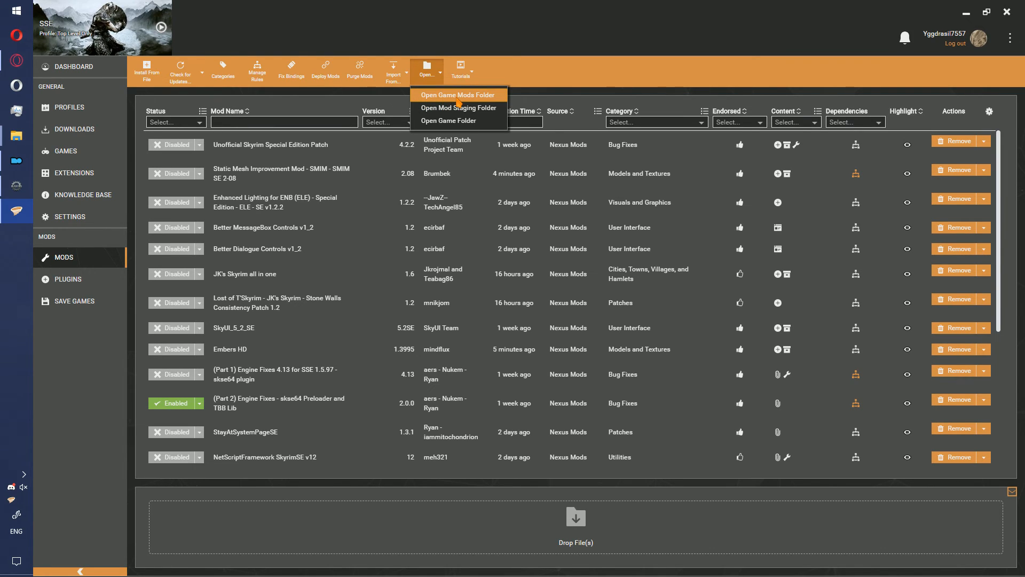
{"action": "mouse_move", "coordinate": [16, 135]}
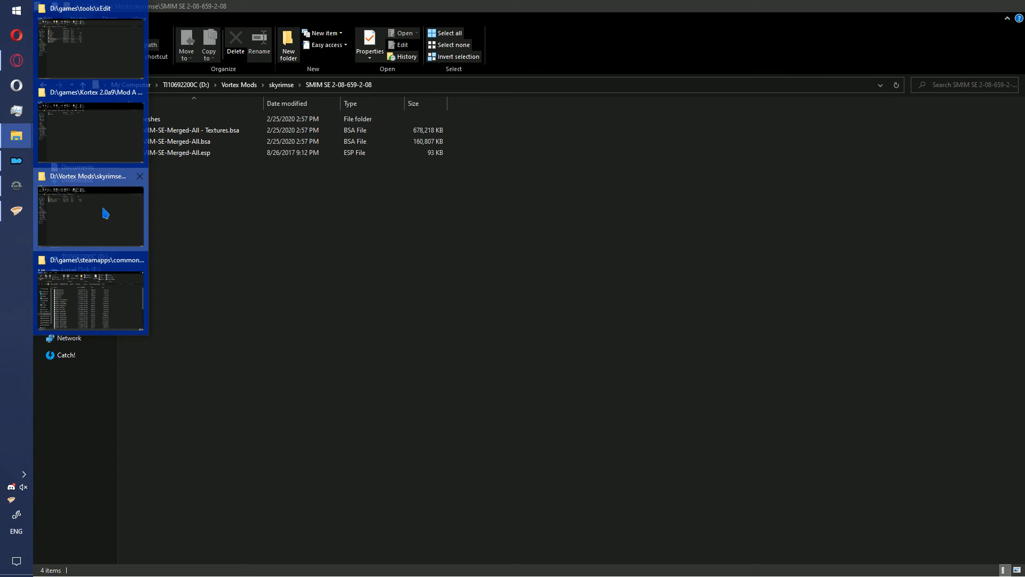
{"action": "left_click", "coordinate": [107, 208]}
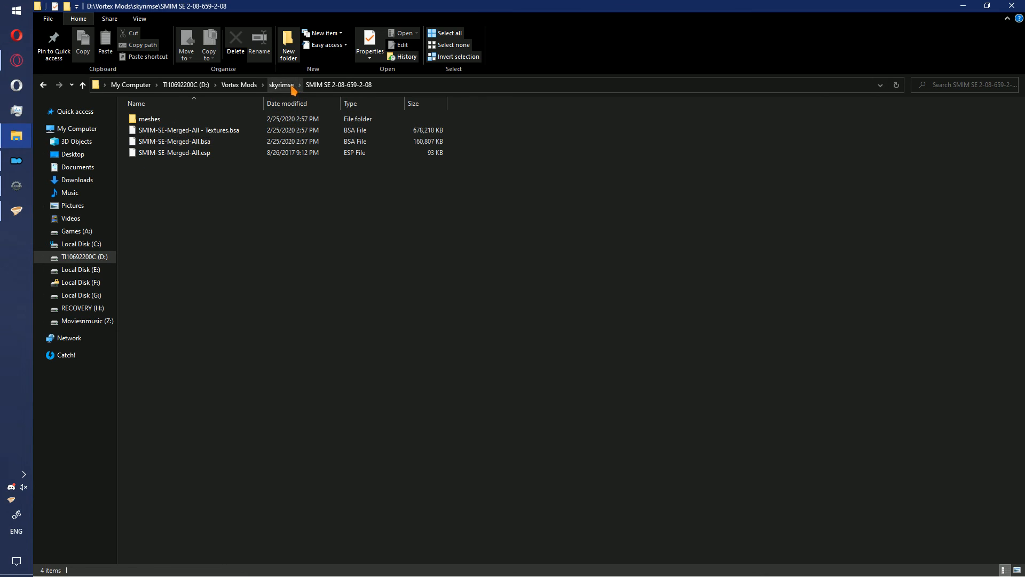
{"action": "mouse_move", "coordinate": [16, 135]}
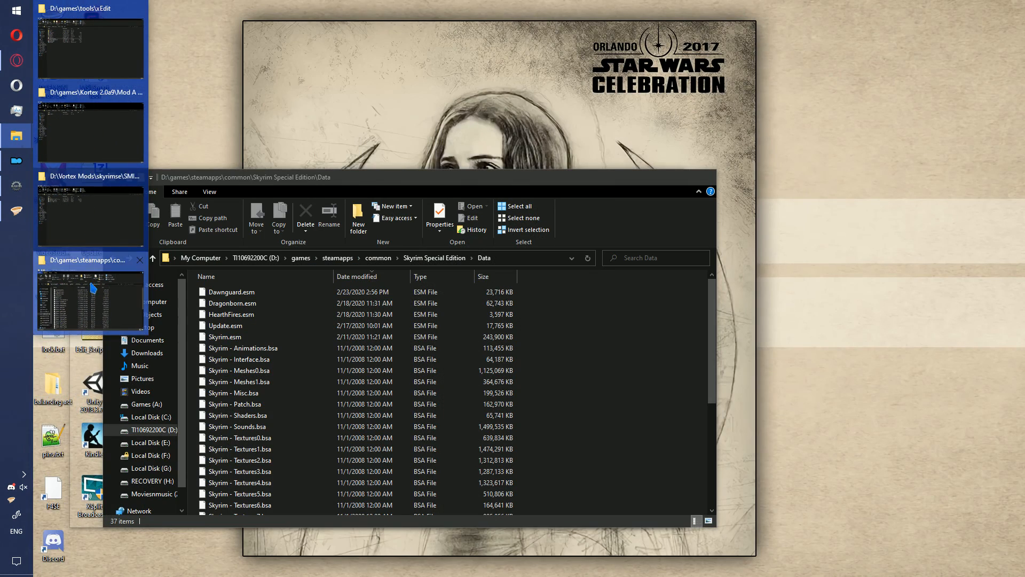
{"action": "left_click", "coordinate": [91, 299]}
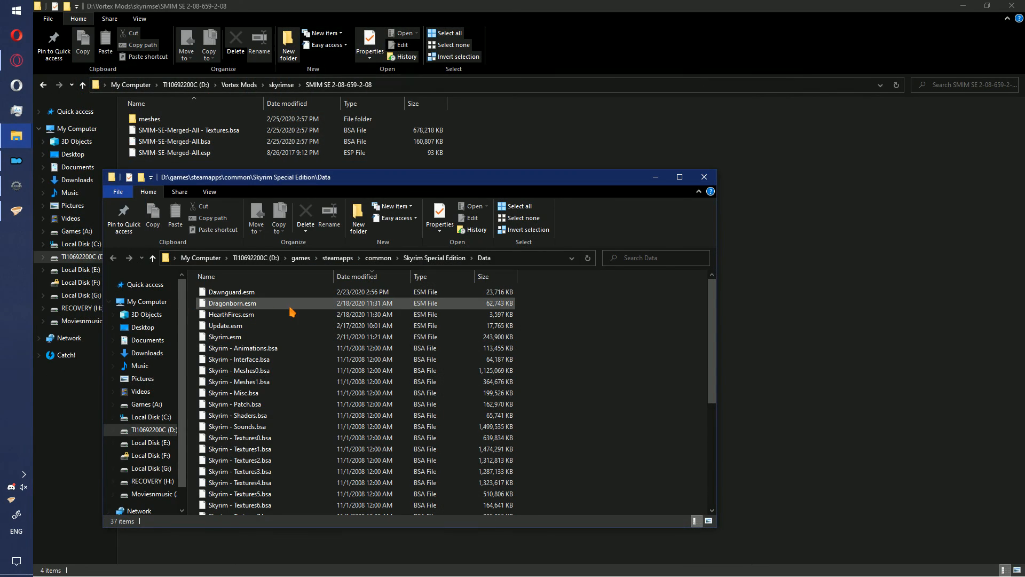
{"action": "mouse_move", "coordinate": [16, 136]}
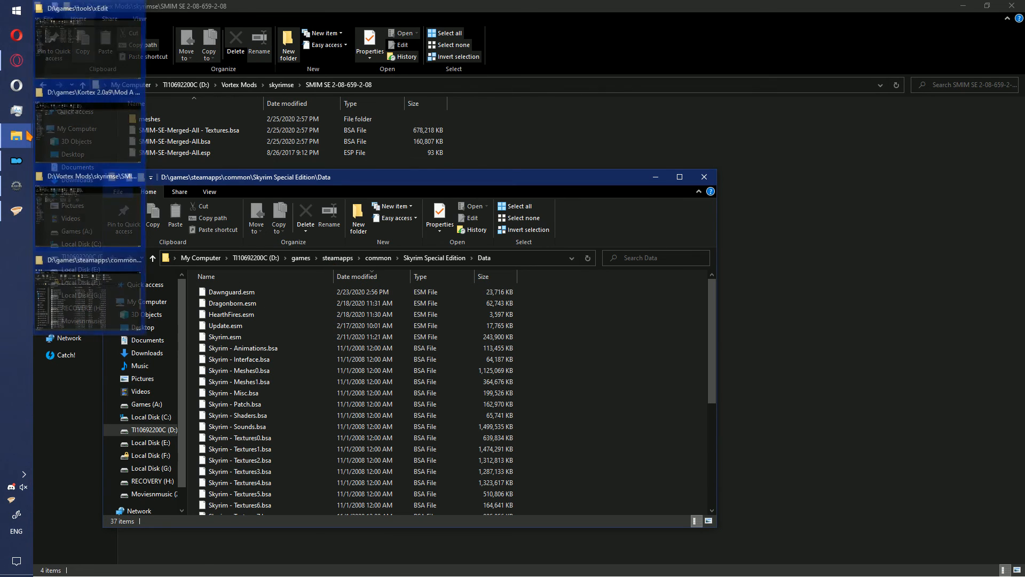
{"action": "left_click", "coordinate": [90, 214]}
{"action": "key", "text": "ctrl+v"}
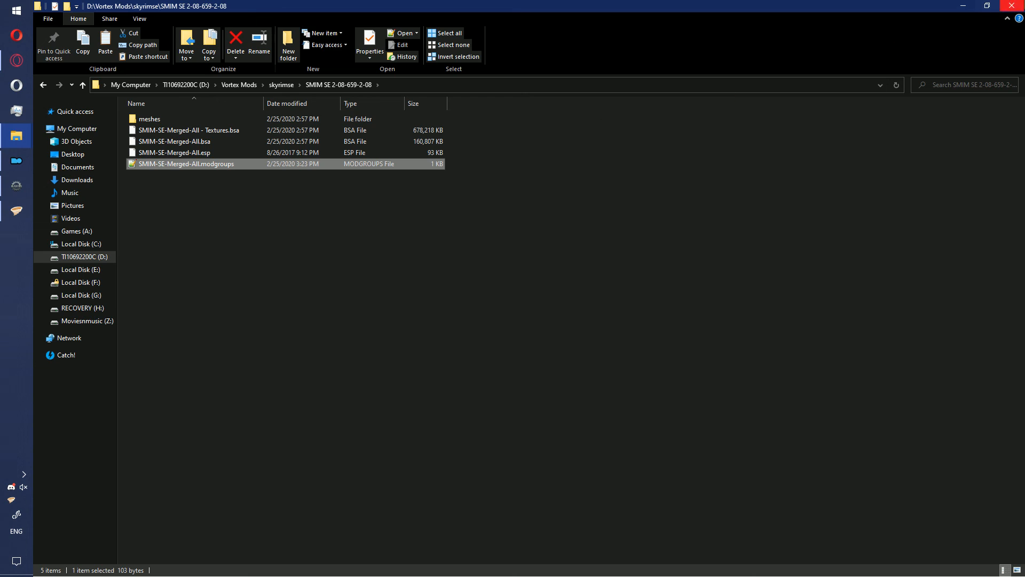
- Close the open folder windows and deploy the mods in Vortex
{"action": "left_click", "coordinate": [1012, 6]}
{"action": "left_click", "coordinate": [1012, 5]}
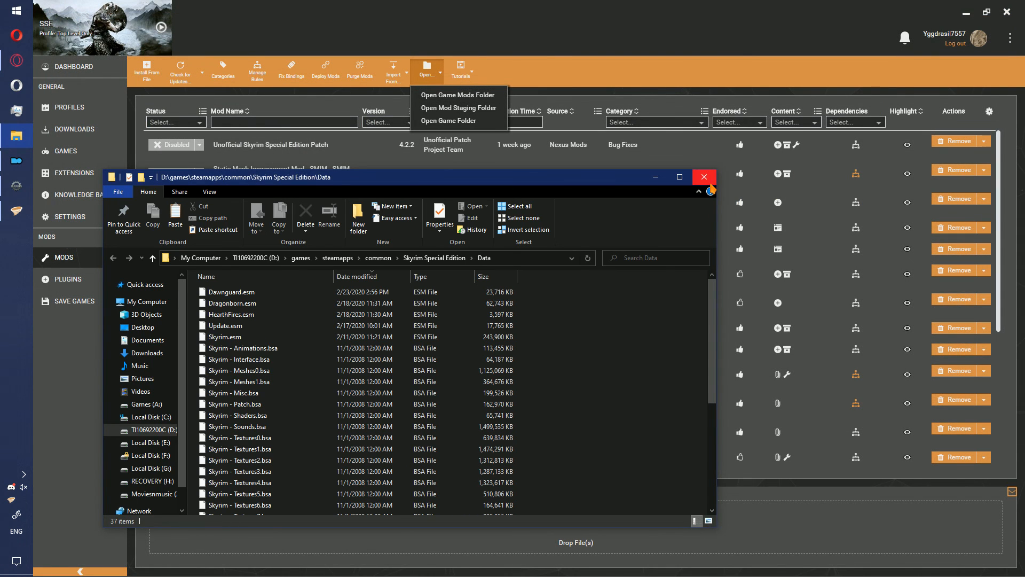
{"action": "left_click", "coordinate": [706, 175]}
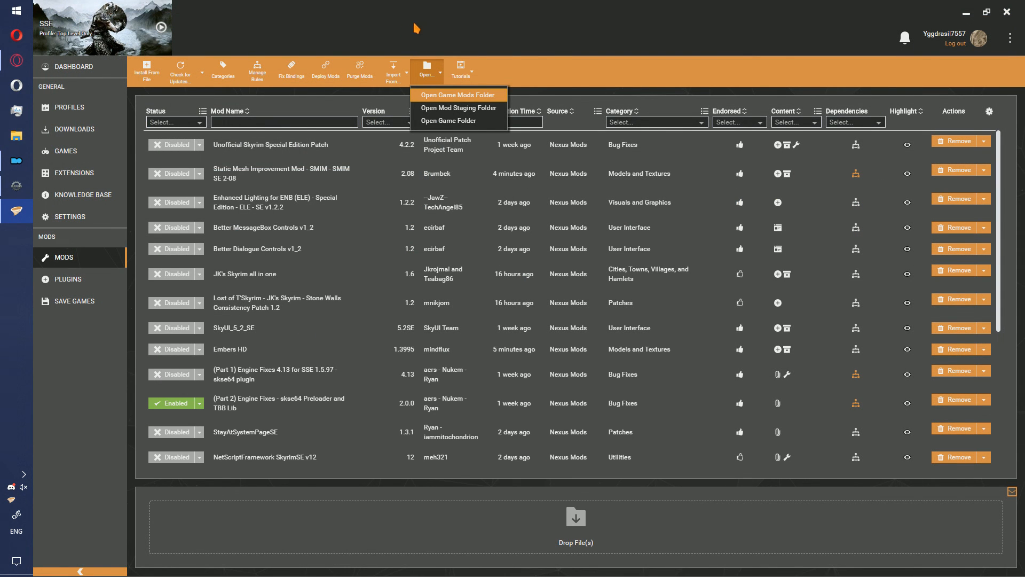
{"action": "left_click", "coordinate": [322, 80]}
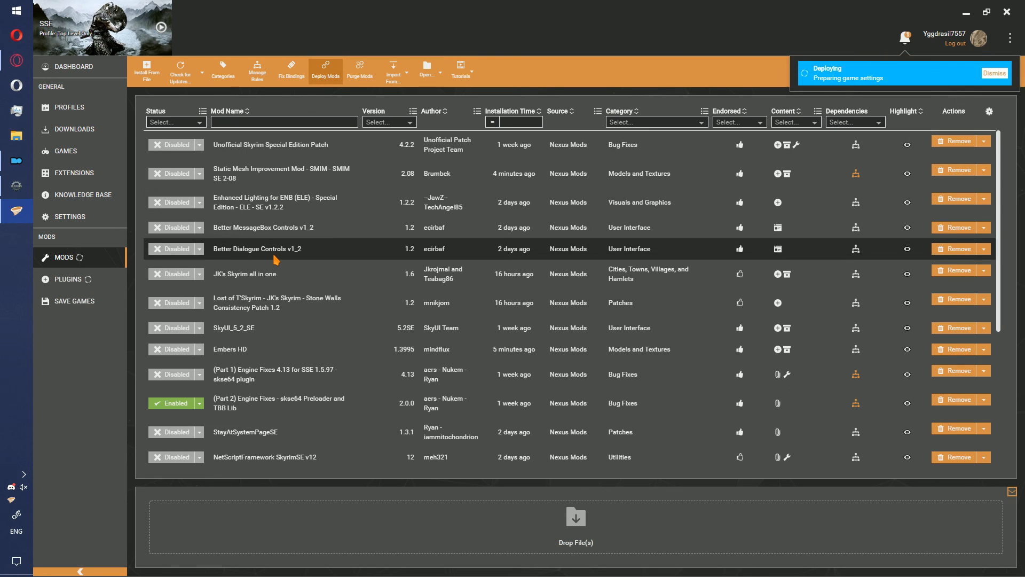